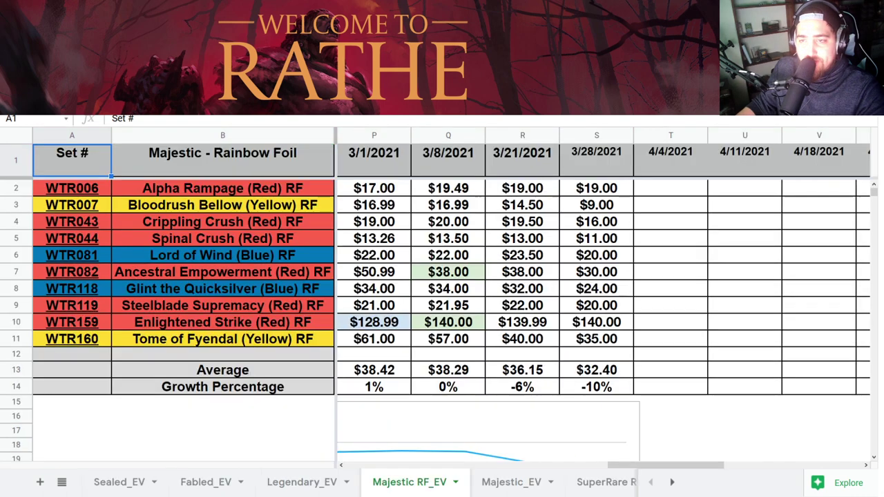
On the Sealed_EV sheet, extend the date header one column past 3/21/2021 and set the new date to 3/28/2021.
left_click(154, 486)
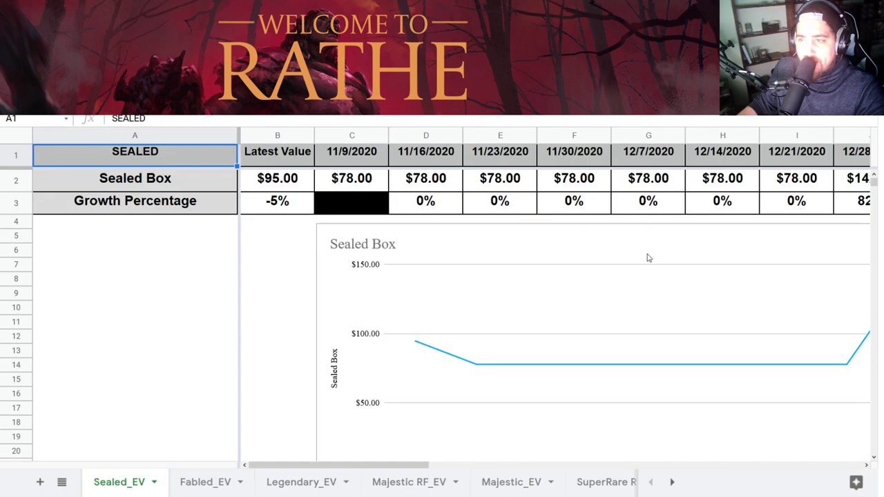
left_click_drag(389, 461, 776, 458)
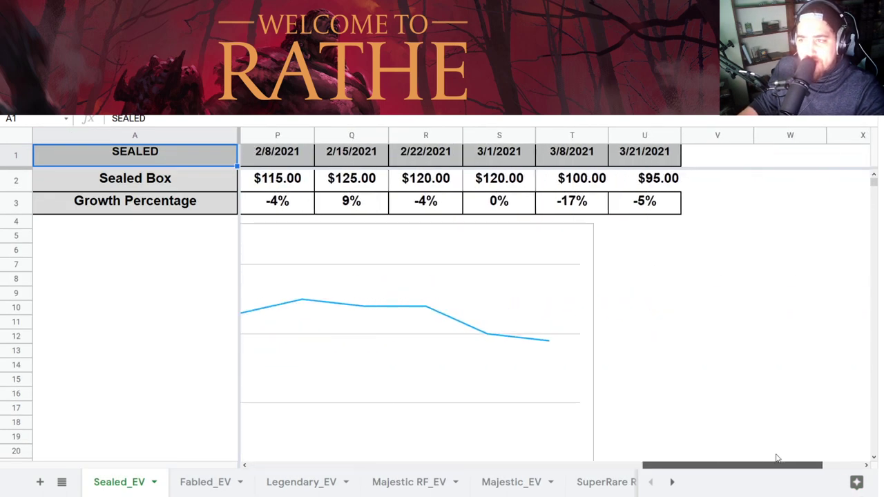
left_click(659, 190)
left_click(649, 158)
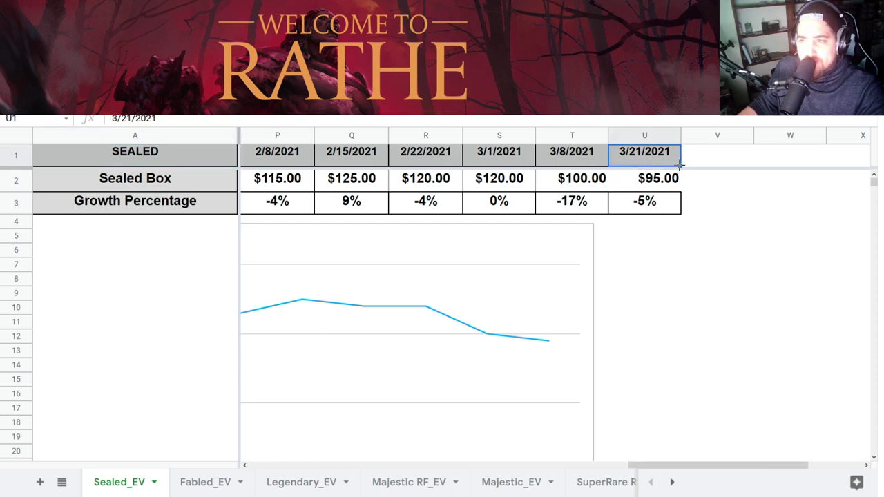
left_click_drag(681, 166, 710, 168)
left_click(663, 187)
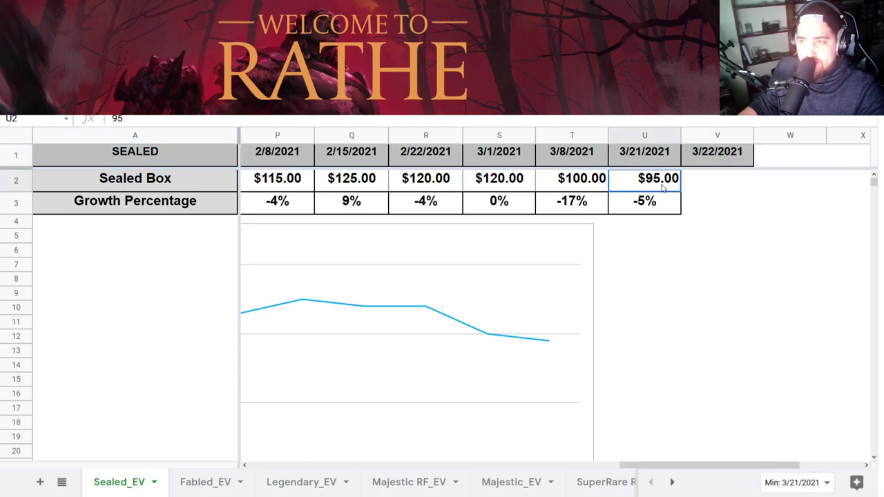
double_click(714, 152)
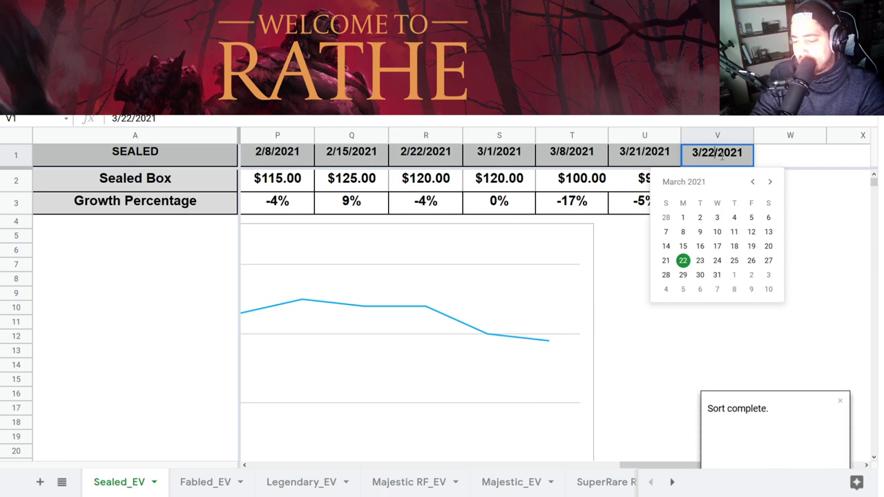
key("BackSpace")
type("8")
key("Return")
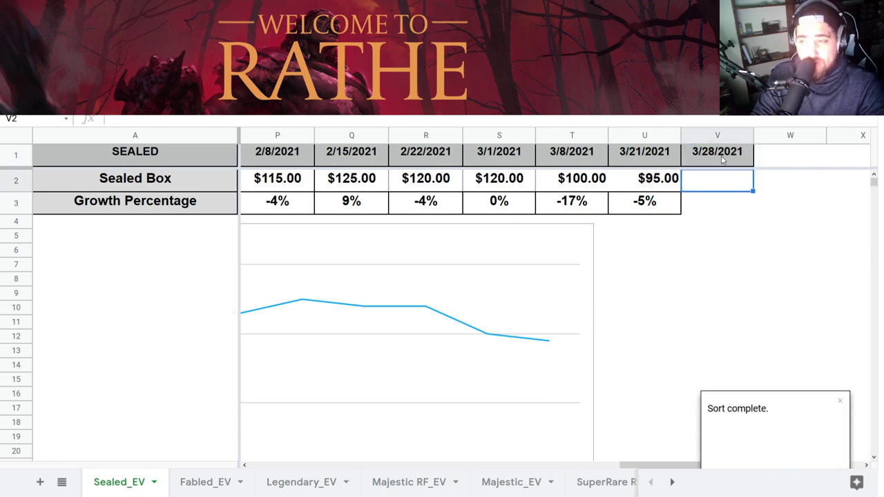
Enter 95 as the sealed box price for 3/28/2021 and extend the growth percentage formula into that column.
type("95")
key("Return")
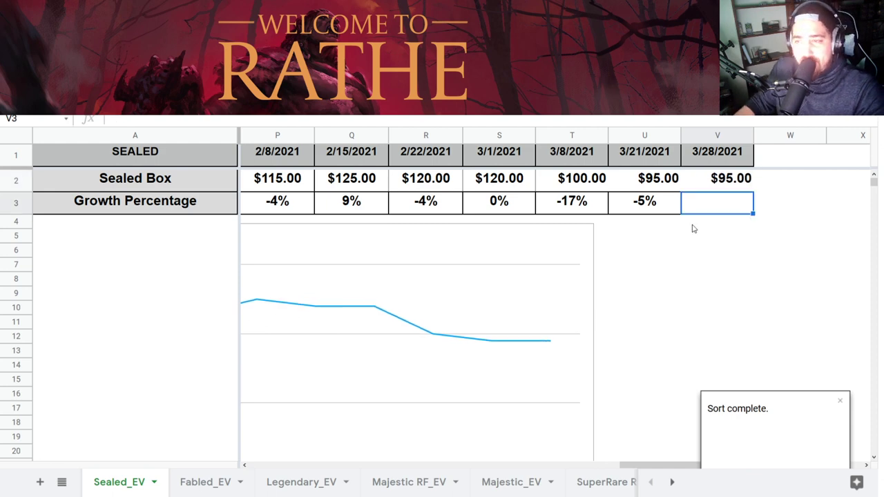
left_click(678, 205)
left_click_drag(680, 211, 697, 213)
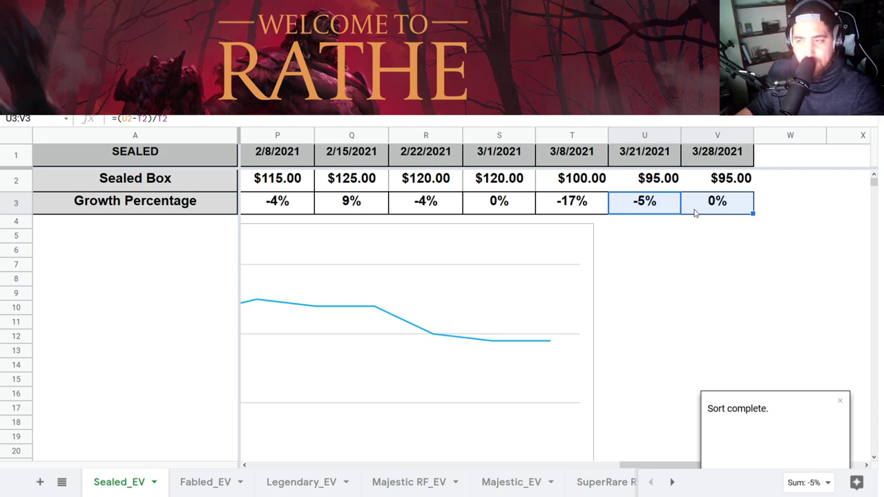
left_click(726, 181)
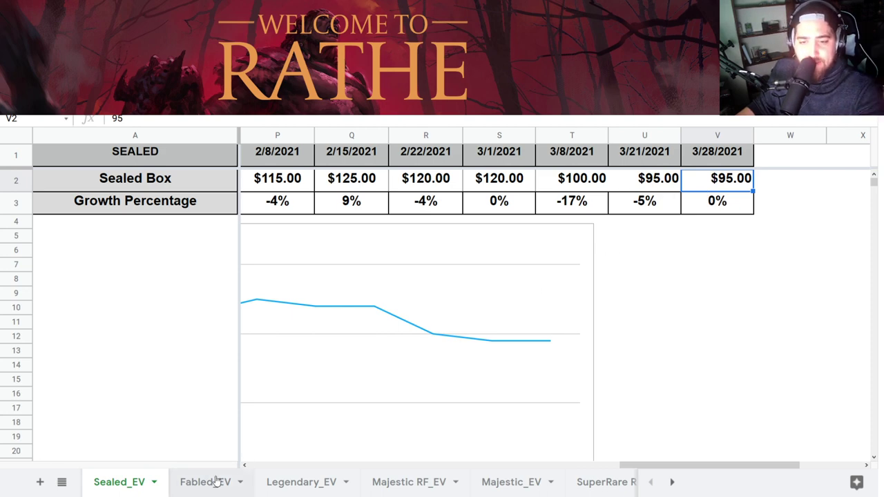
On the Fabled_EV sheet, examine Heart of Fyendal's 3/28/2021 price and growth against its earlier price history and chart.
left_click(197, 486)
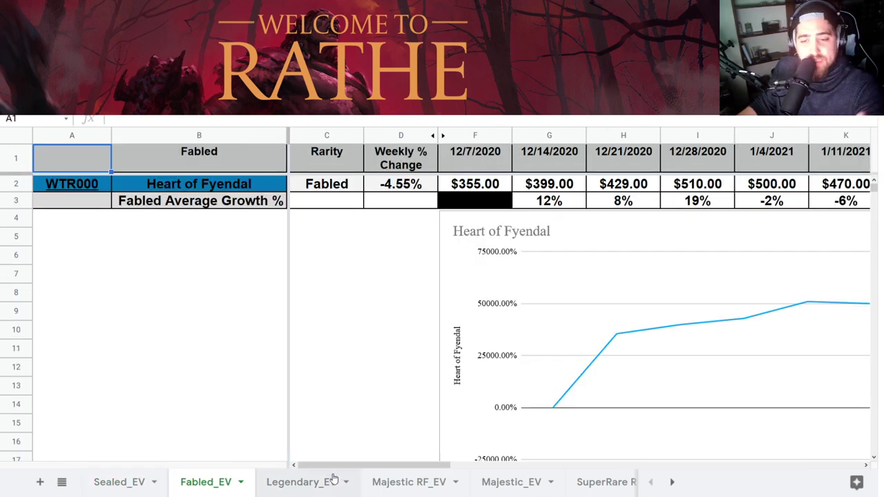
left_click_drag(332, 470, 636, 445)
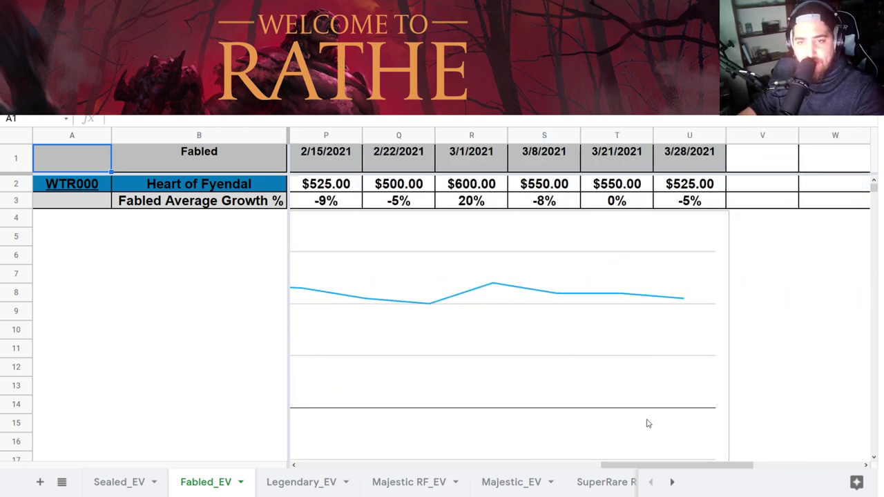
left_click(693, 200)
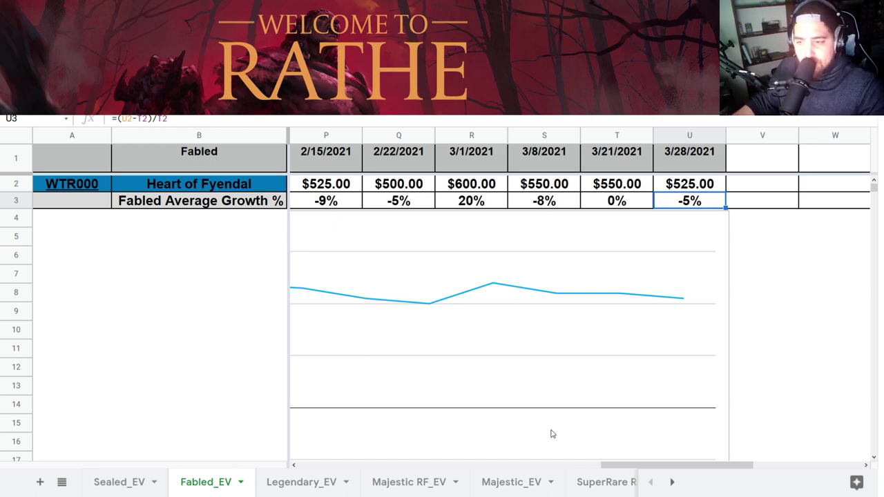
left_click_drag(633, 468, 474, 445)
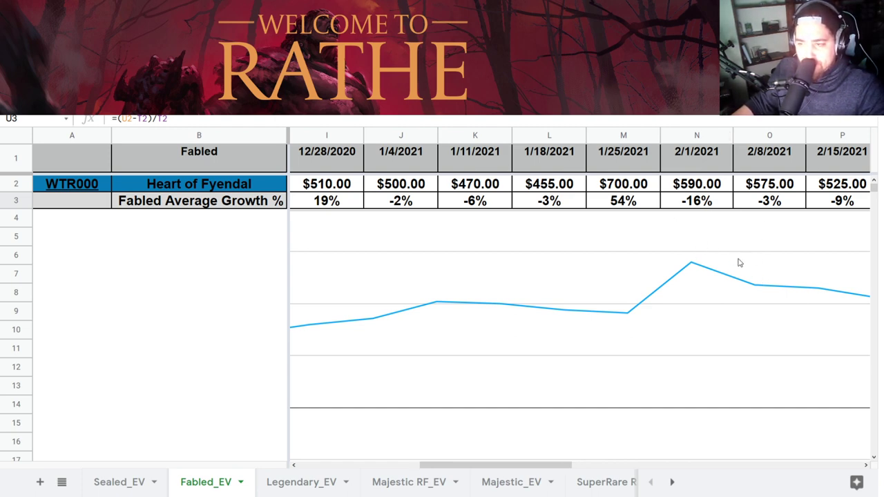
left_click_drag(521, 463, 670, 464)
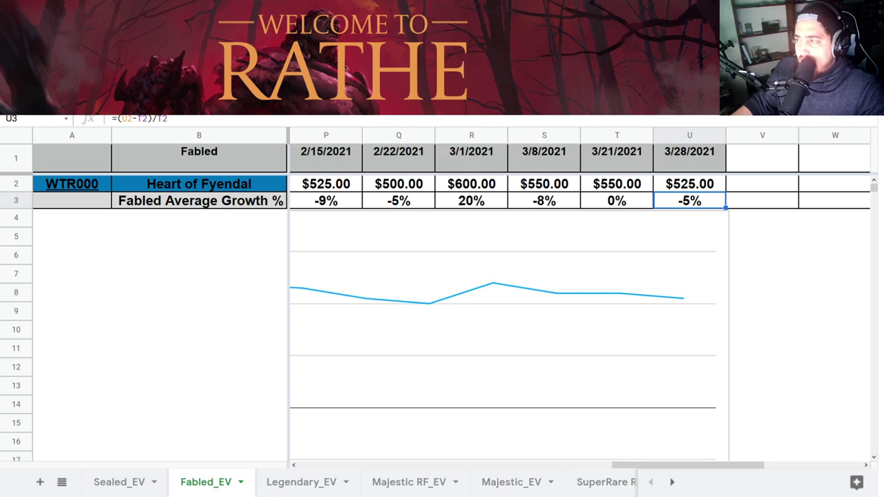
left_click(462, 259)
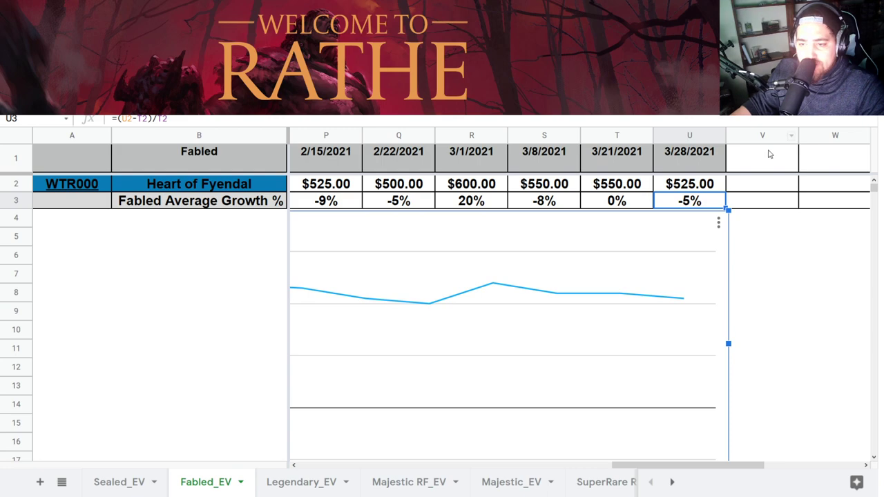
On the Legendary_EV sheet, compare the 3/28/2021 average and individual card prices with the previous week's values.
left_click(316, 483)
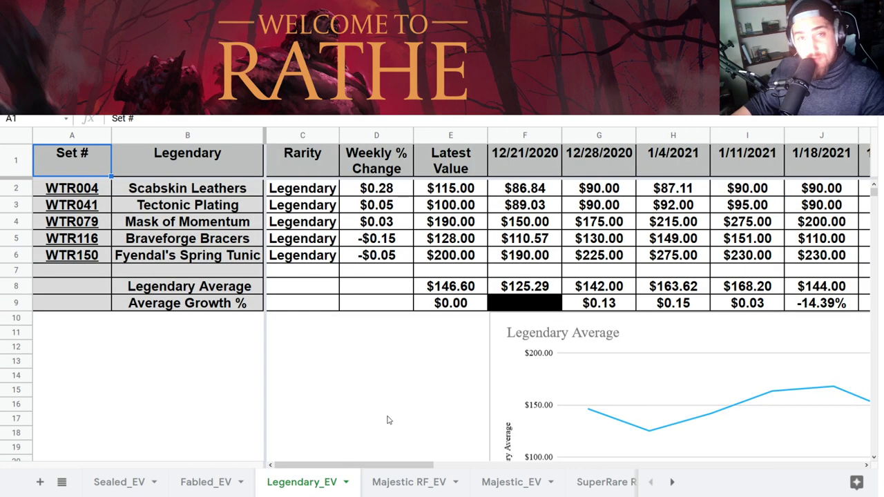
left_click_drag(359, 465, 670, 430)
left_click(667, 292)
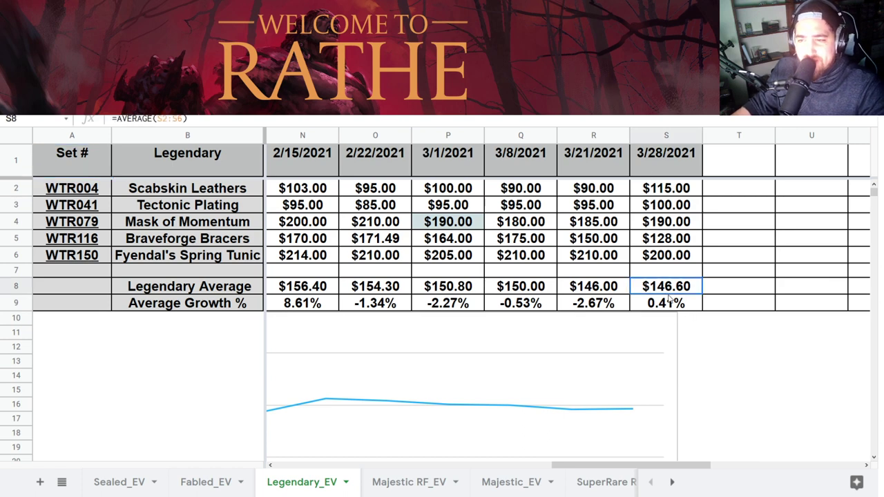
left_click(665, 193)
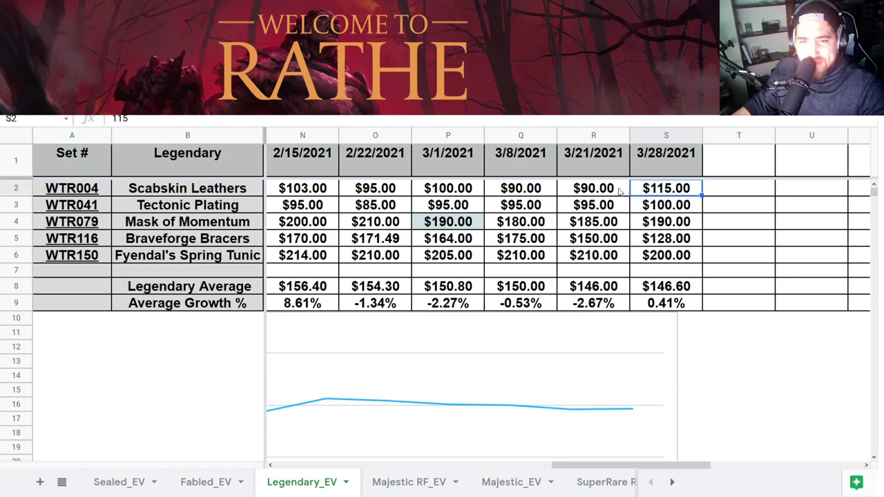
left_click(674, 214)
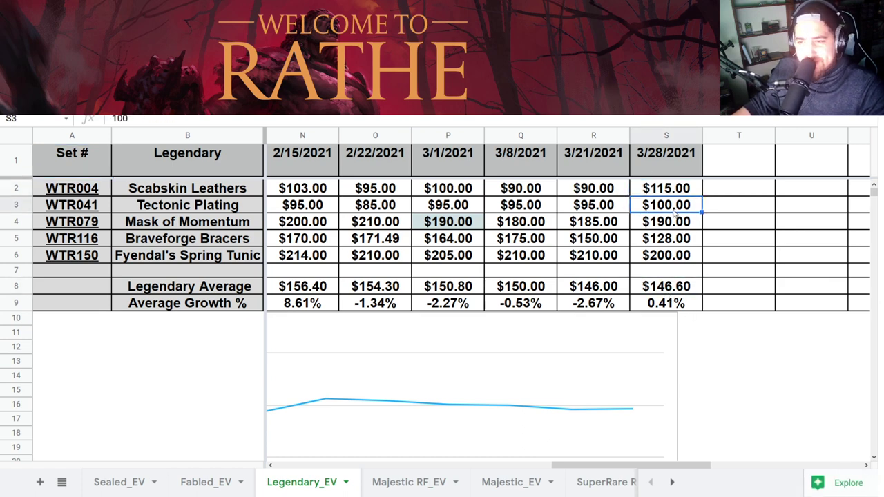
left_click(606, 239)
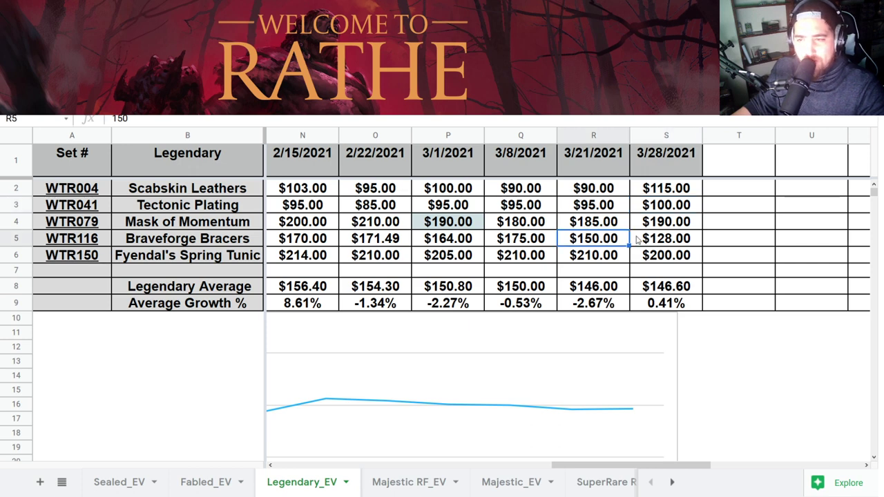
left_click(649, 238)
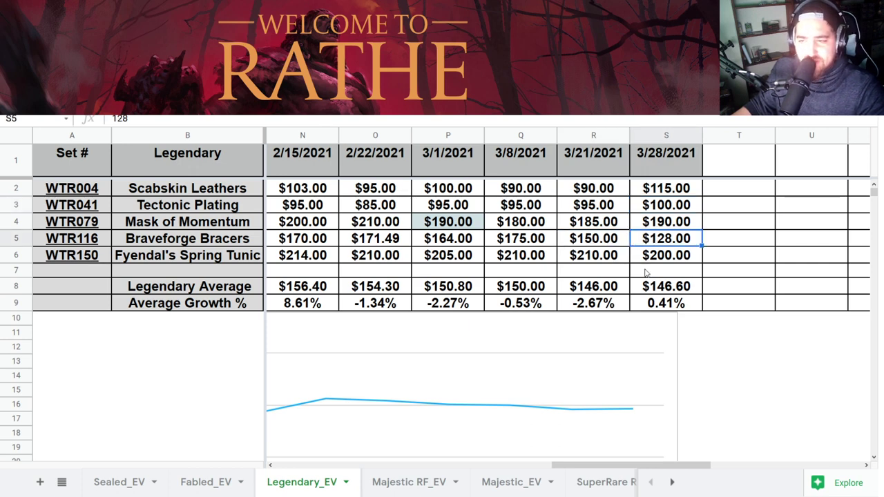
left_click(647, 260)
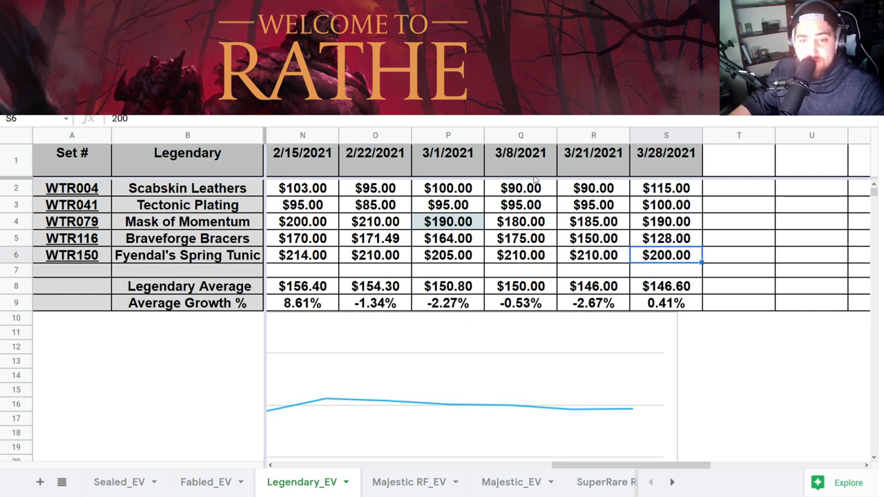
left_click(165, 195)
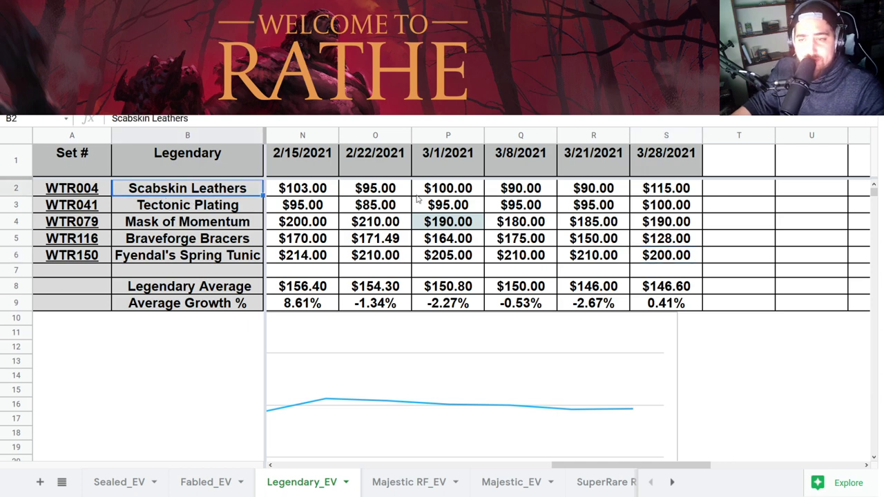
left_click(647, 185)
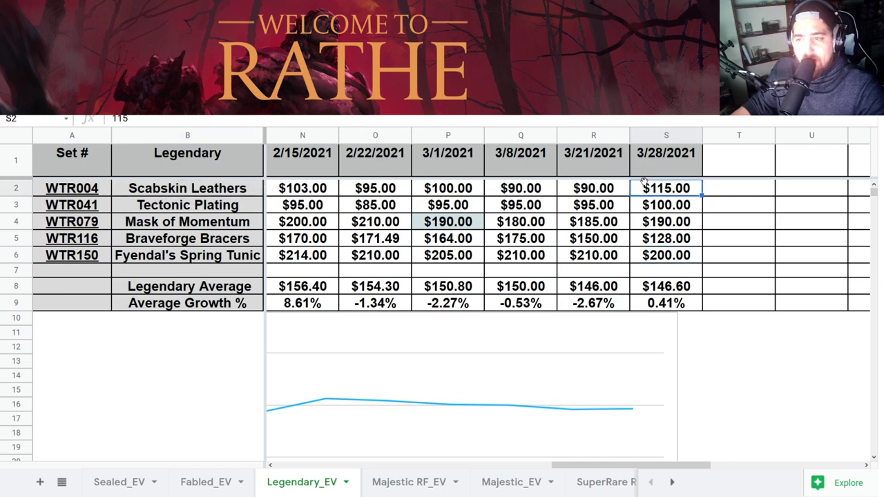
left_click(668, 211)
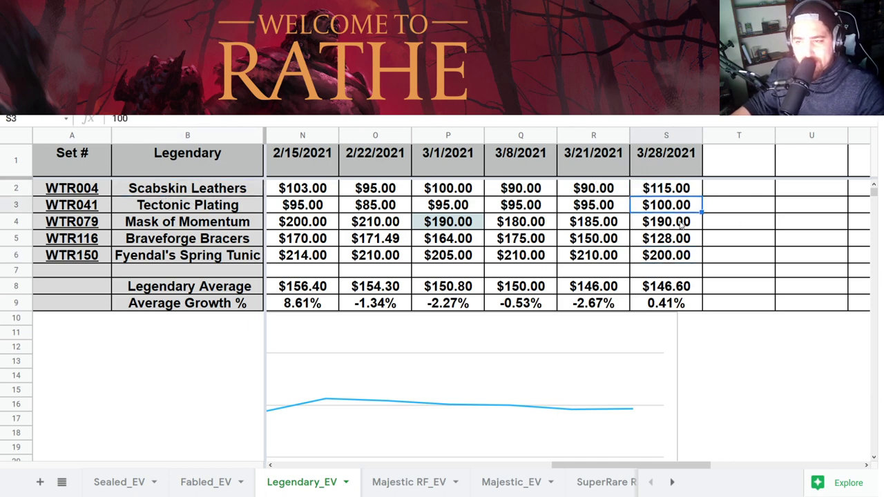
left_click(682, 225)
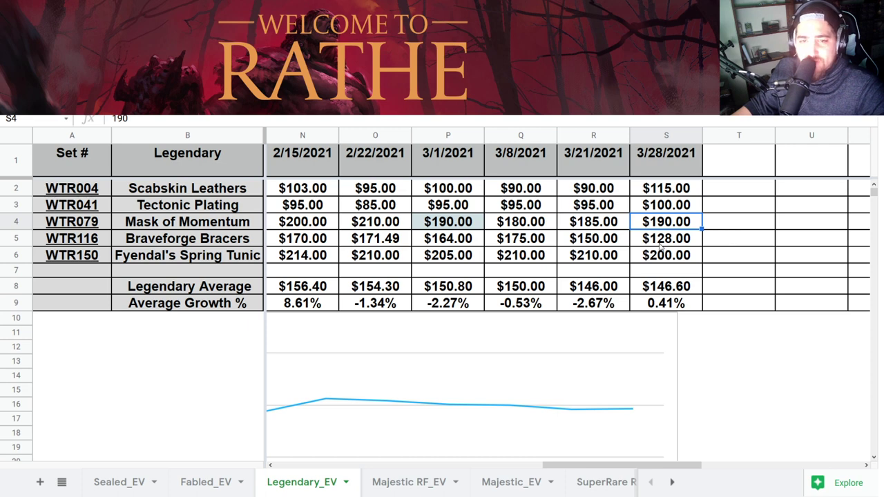
Trace Braveforge Bracers' prices from 3/28/2021 back to 2/22/2021, and check the legendary average for 3/28/2021.
left_click(661, 243)
left_click(549, 245)
left_click(448, 245)
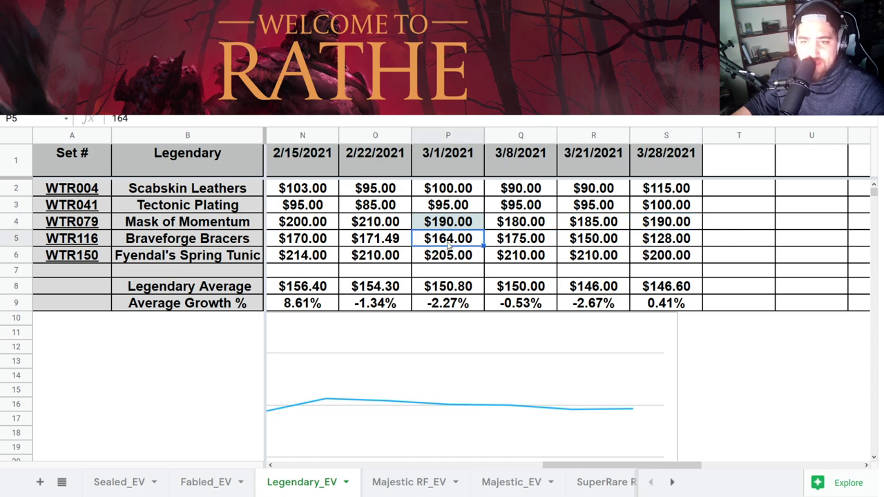
left_click(381, 245)
left_click(457, 242)
left_click(513, 242)
left_click(449, 241)
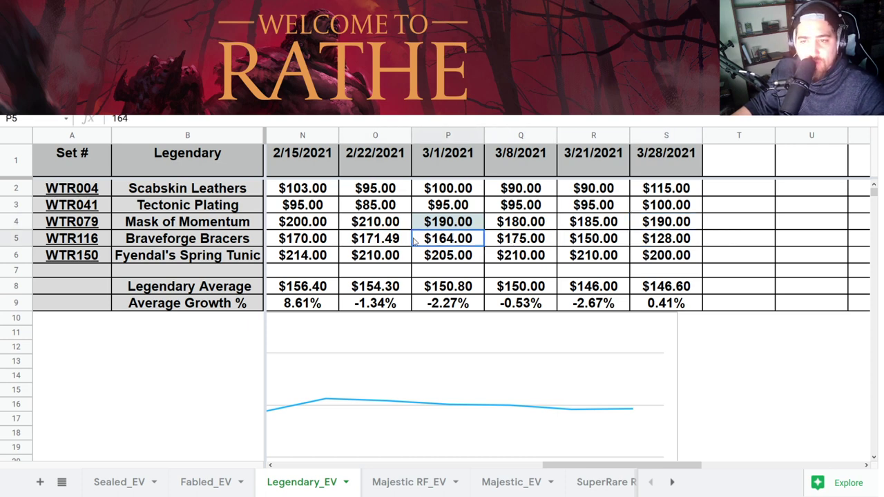
left_click(408, 242)
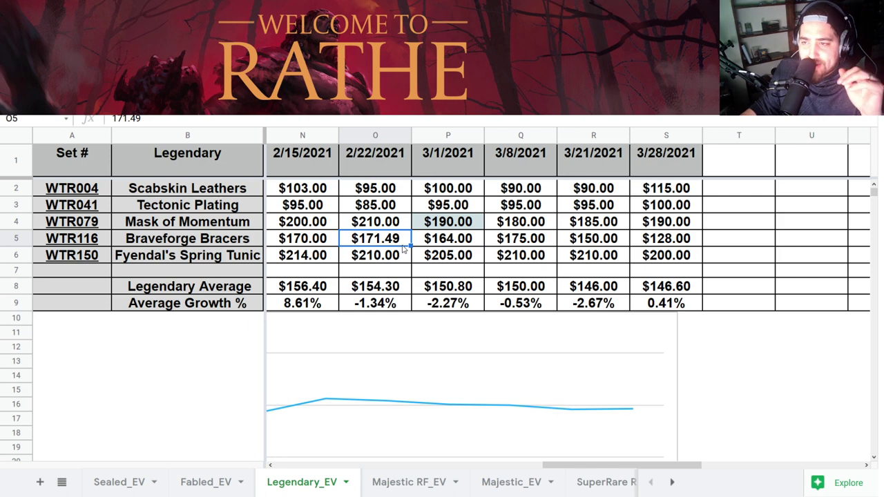
scroll(656, 218, "down", 1)
scroll(656, 217, "up", 1)
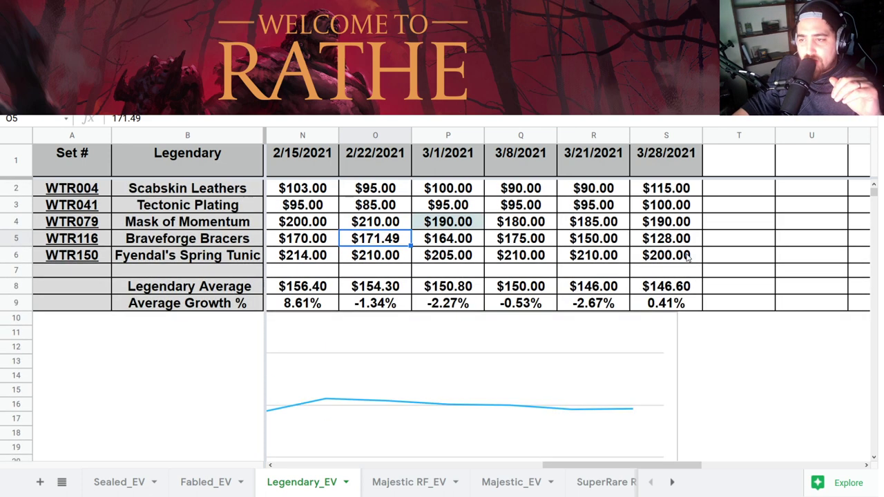
scroll(669, 237, "down", 1)
left_click(668, 237)
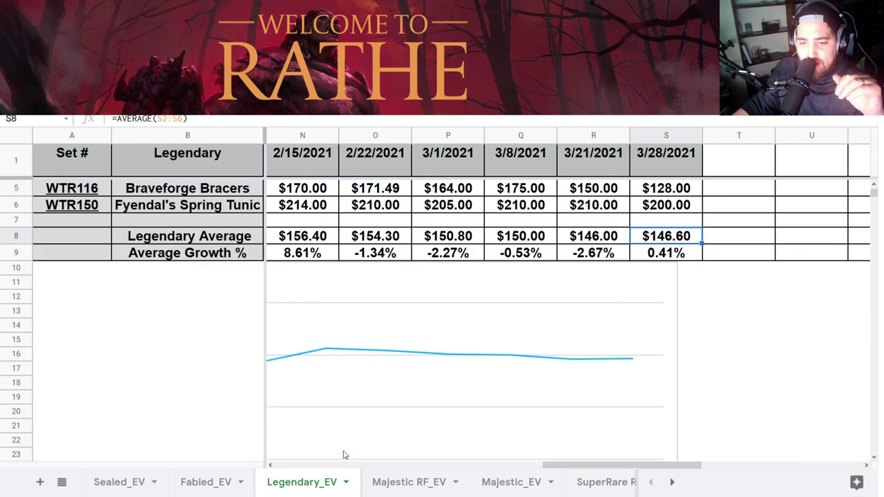
On the Majestic RF_EV sheet, review the 3/28/2021 growth percentage and the individual prices from Enlightened Strike up to Bloodrush Bellow.
left_click(404, 483)
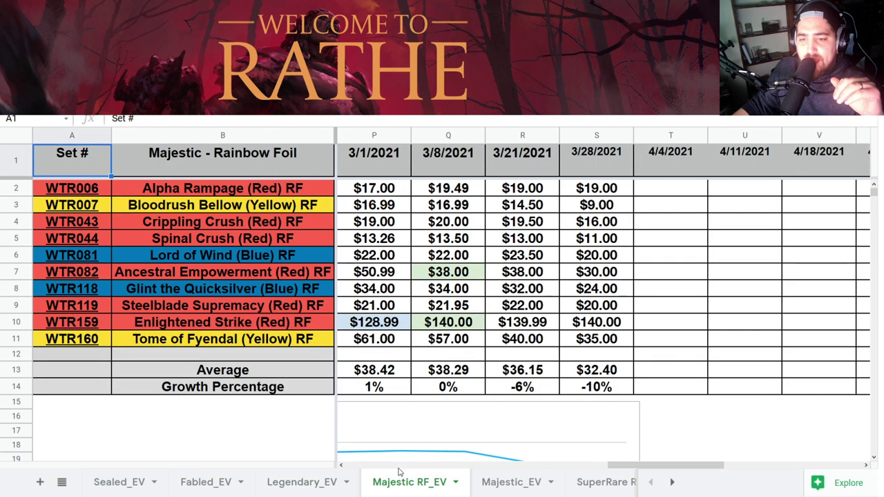
left_click(605, 389)
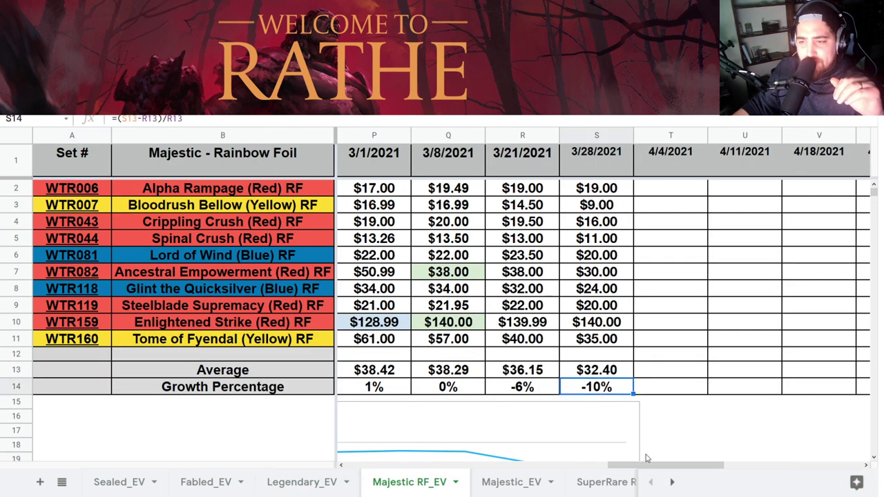
left_click(592, 327)
left_click(593, 276)
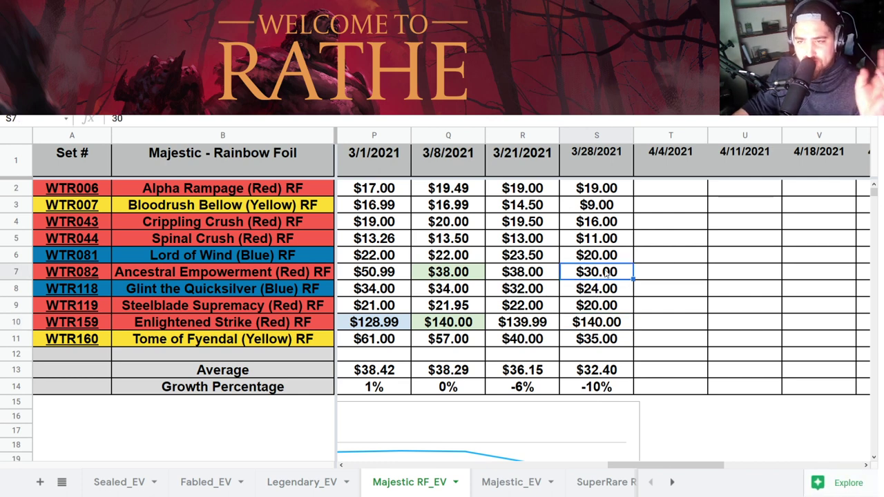
left_click(598, 241)
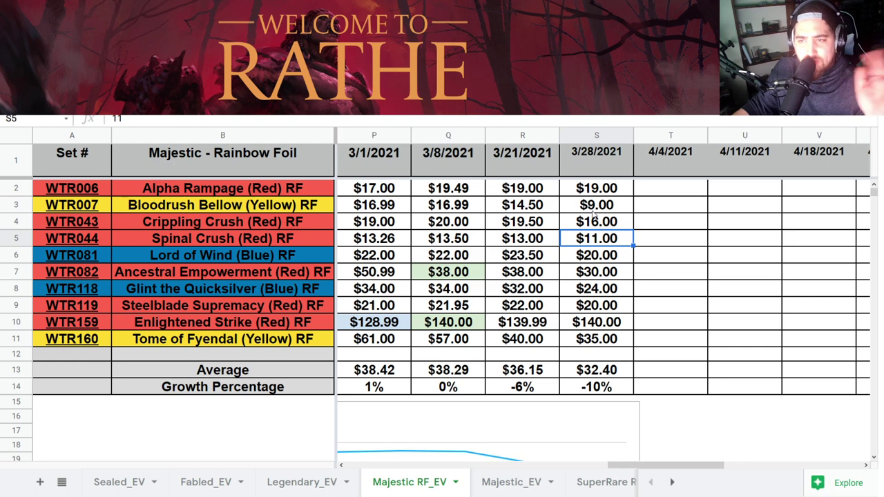
left_click(598, 207)
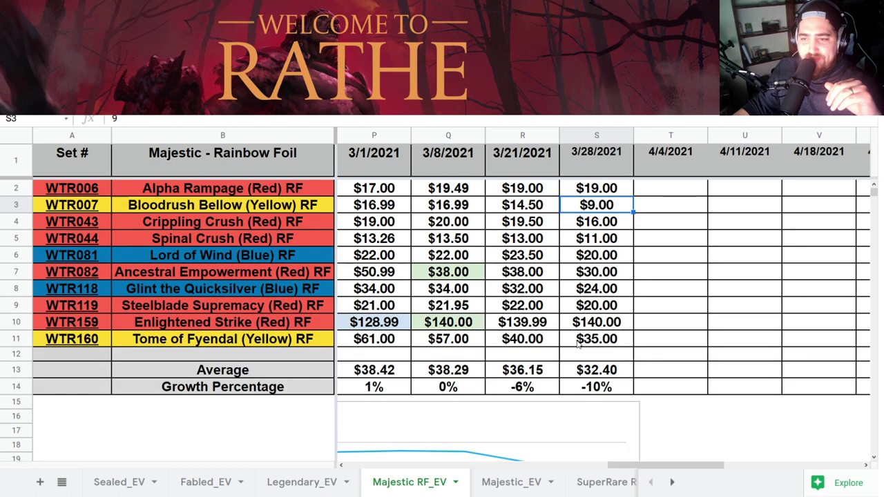
Compare Tome of Fyendal RF's 3/28/2021 price with its 3/21/2021 and 3/8/2021 prices.
left_click(597, 345)
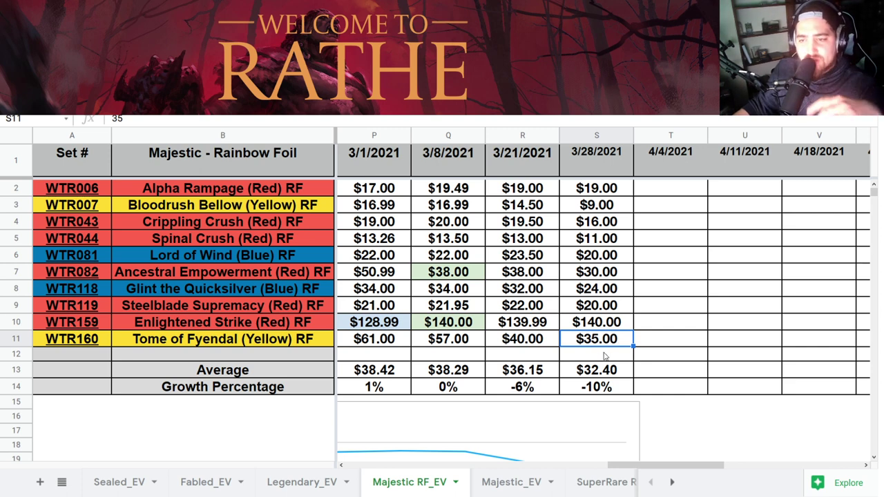
left_click(535, 347)
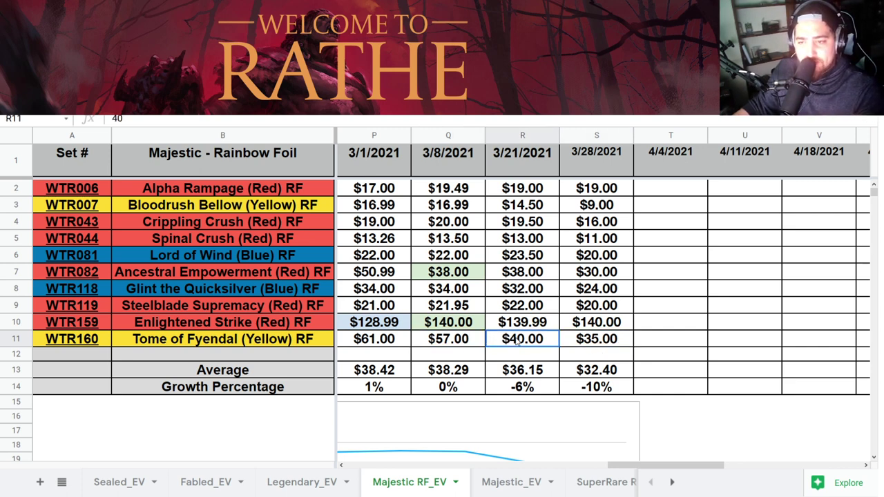
left_click(470, 342)
left_click(525, 338)
left_click(587, 340)
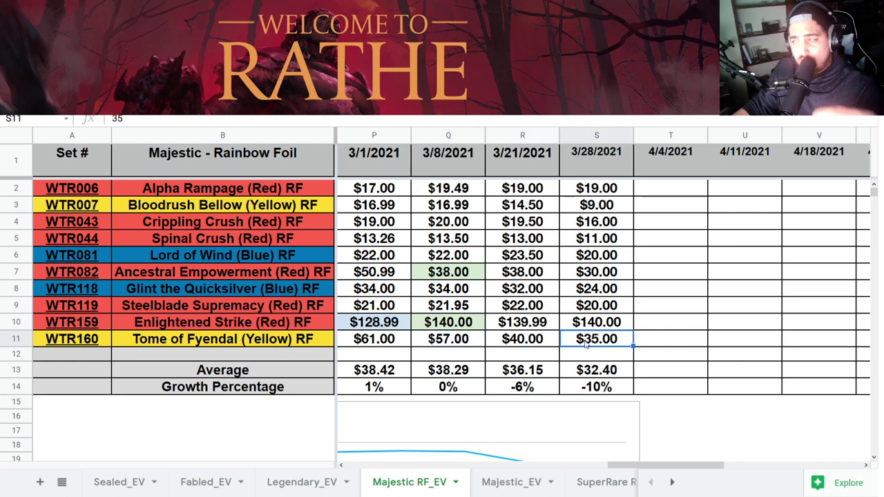
Examine the rainbow foil majestic average chart from January to March 2021, and check the 3/28/2021 average.
scroll(585, 348, "down", 3)
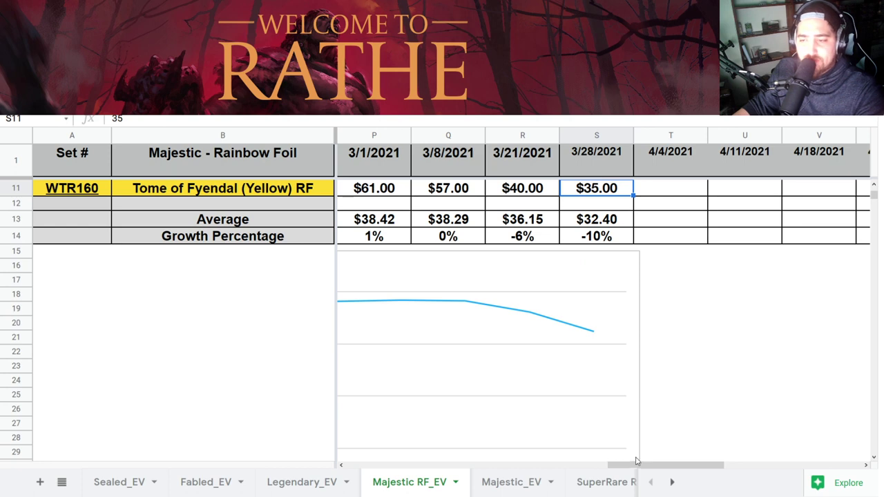
left_click_drag(637, 461, 532, 442)
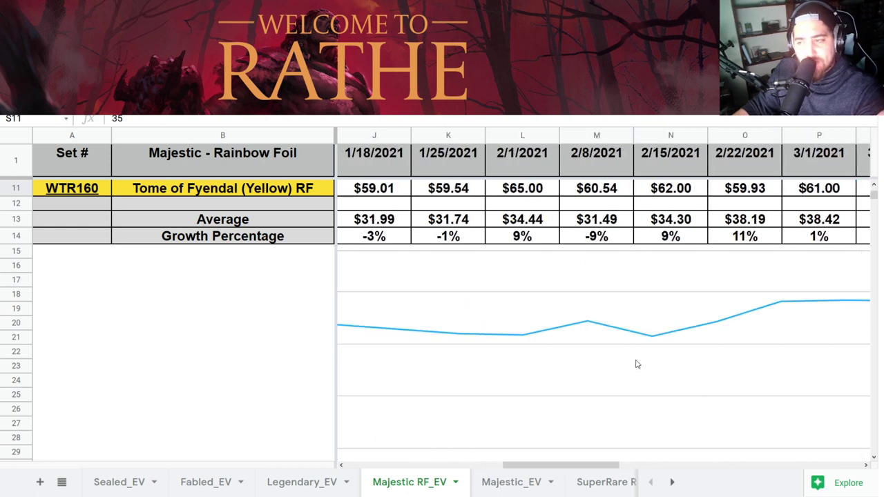
scroll(585, 414, "down", 1)
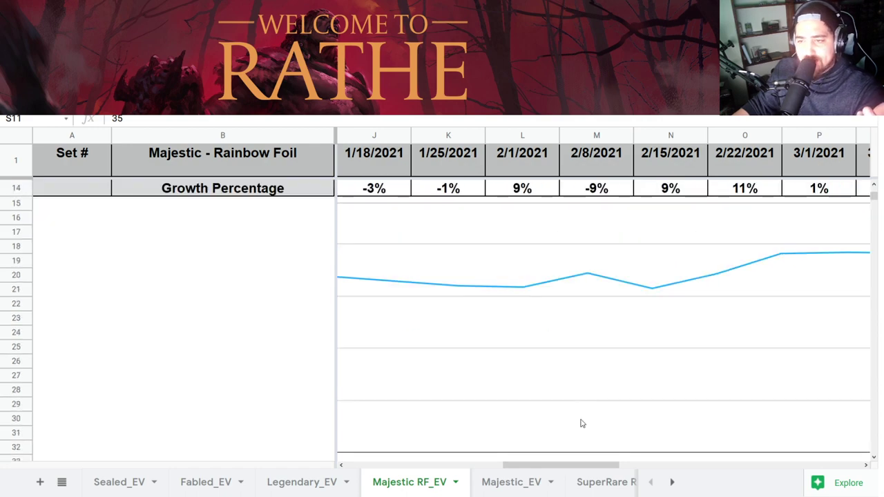
left_click_drag(559, 464, 664, 464)
left_click(529, 482)
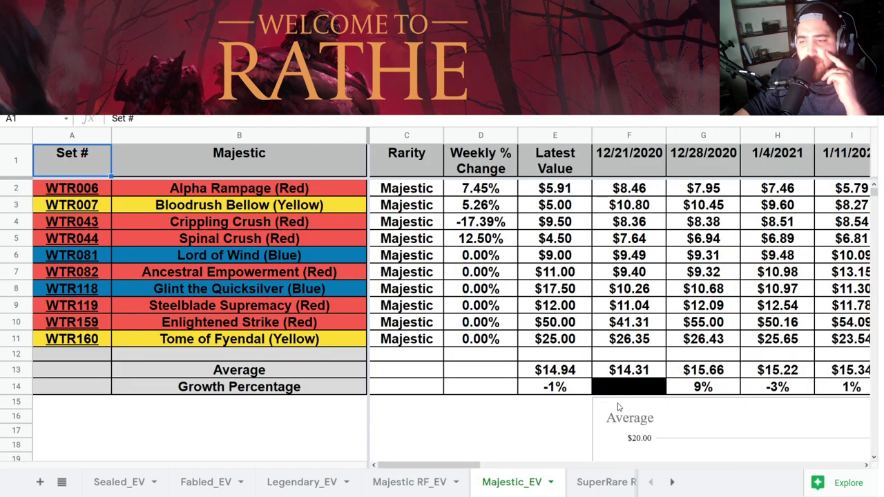
left_click(415, 483)
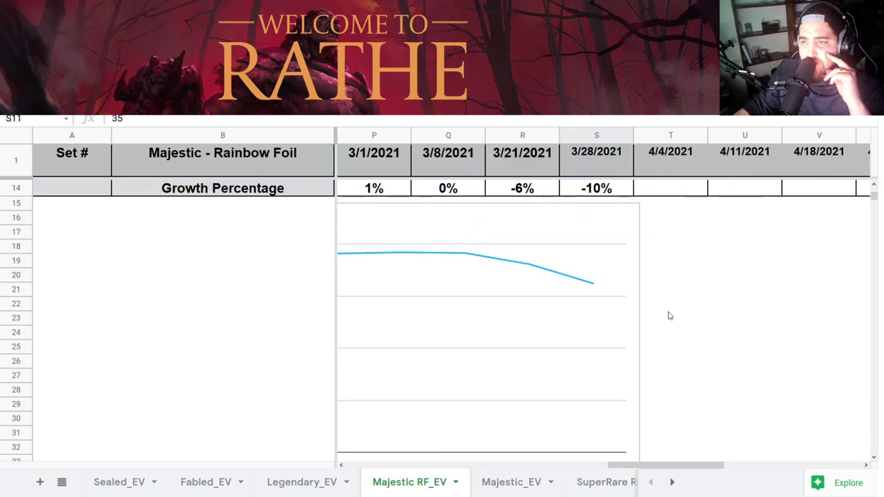
scroll(602, 310, "up", 2)
left_click(604, 271)
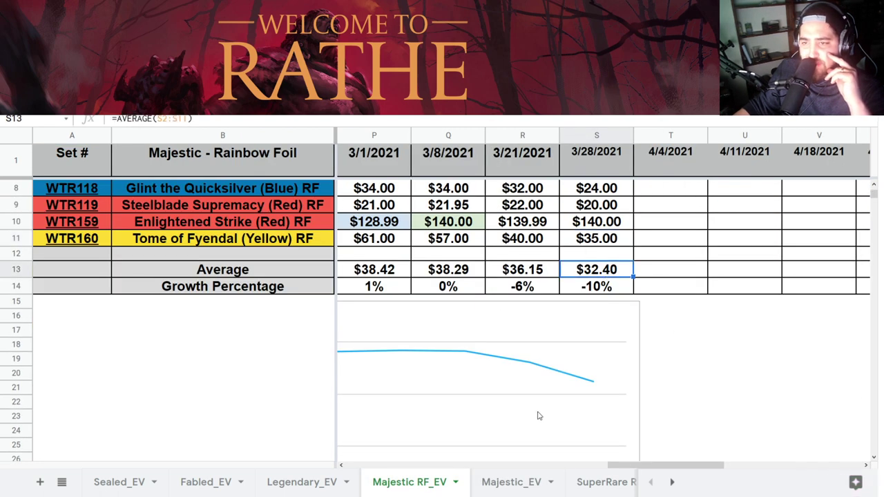
On the Majestic_EV sheet, check the 3/28/2021 growth percentage and the card prices from Spinal Crush to Tome of Fyendal.
left_click(510, 484)
left_click_drag(456, 464, 711, 458)
left_click(641, 389)
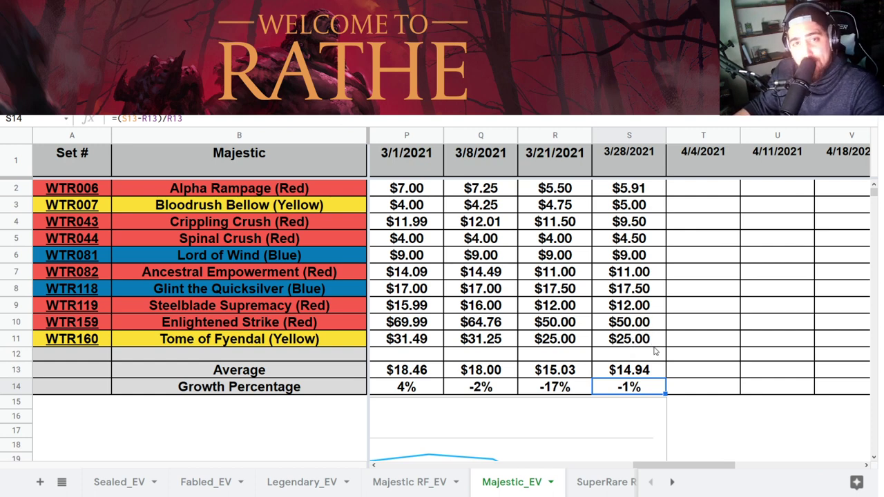
left_click(621, 276)
left_click(621, 241)
left_click(625, 289)
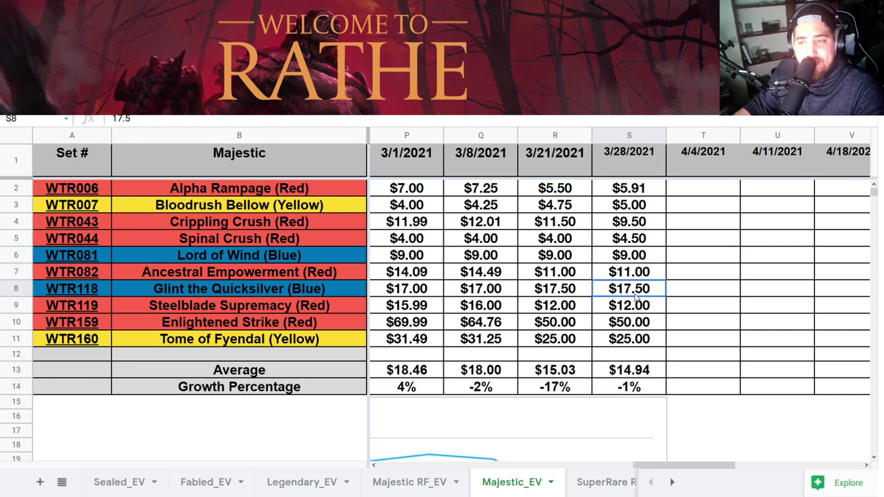
left_click(637, 324)
left_click(637, 339)
left_click(633, 306)
Recheck the 3/28/2021 majestic prices for Lord of Wind, Spinal Crush, Crippling Crush and Enlightened Strike.
left_click(619, 257)
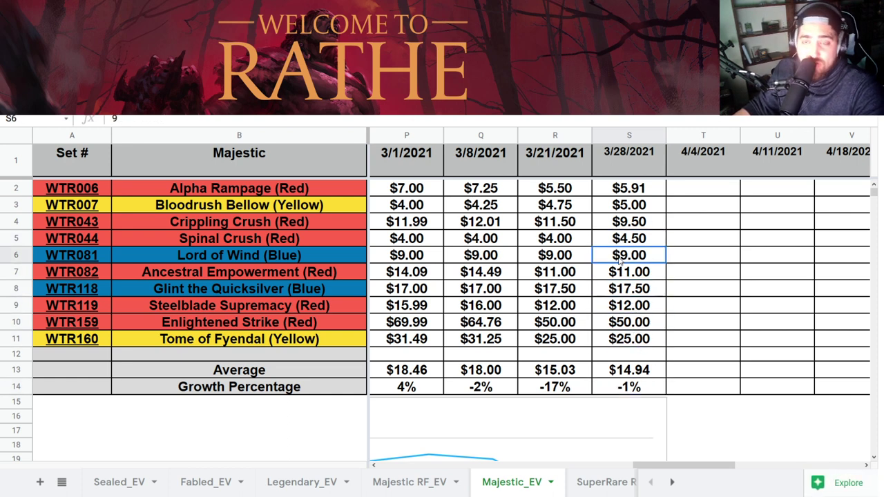
left_click(609, 239)
left_click(616, 220)
left_click(625, 260)
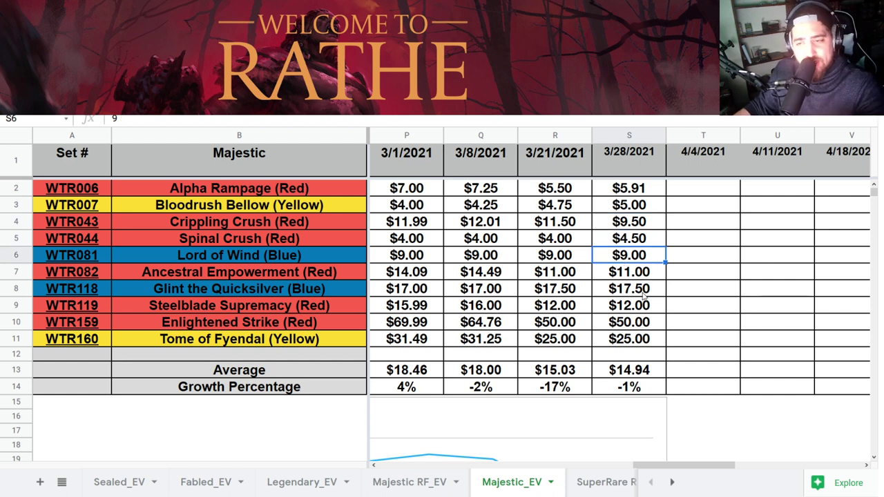
left_click(641, 297)
left_click(638, 322)
Examine the majestic average chart for recent weeks and check the 3/28/2021 average.
scroll(636, 336, "down", 3)
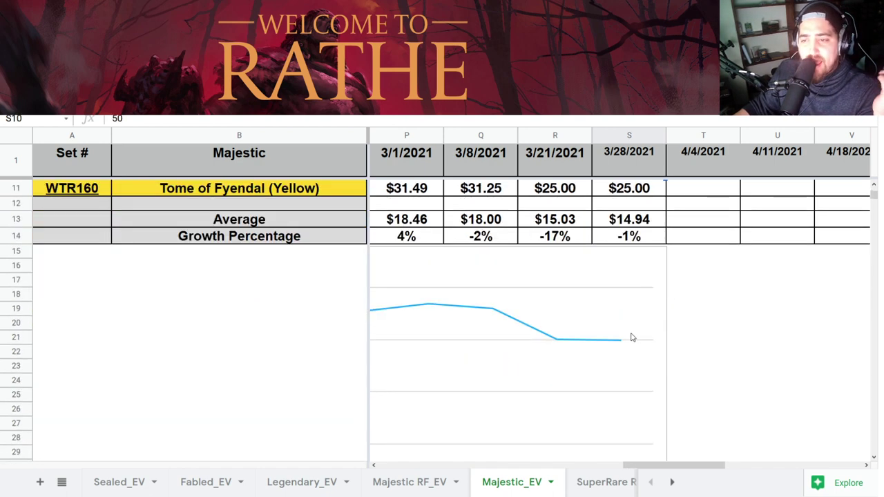
mouse_move(628, 465)
left_mouse_down()
mouse_move(596, 465)
mouse_move(646, 462)
left_mouse_up()
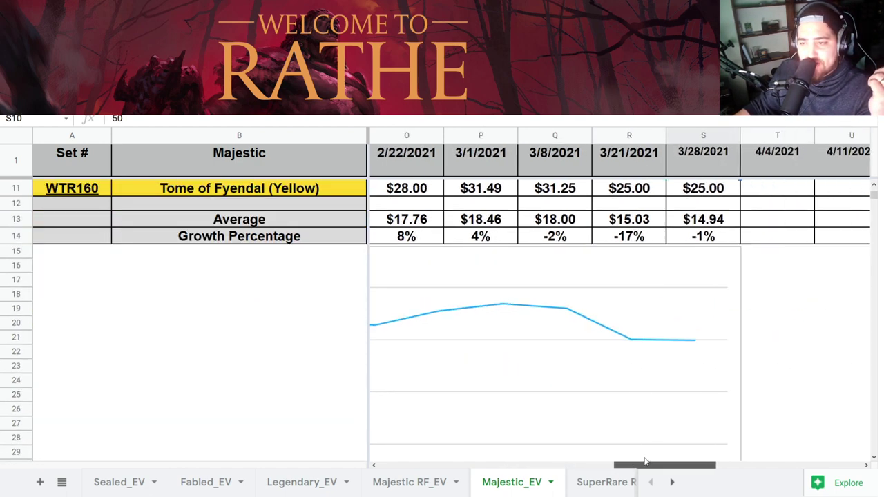
scroll(651, 313, "up", 2)
left_click(705, 323)
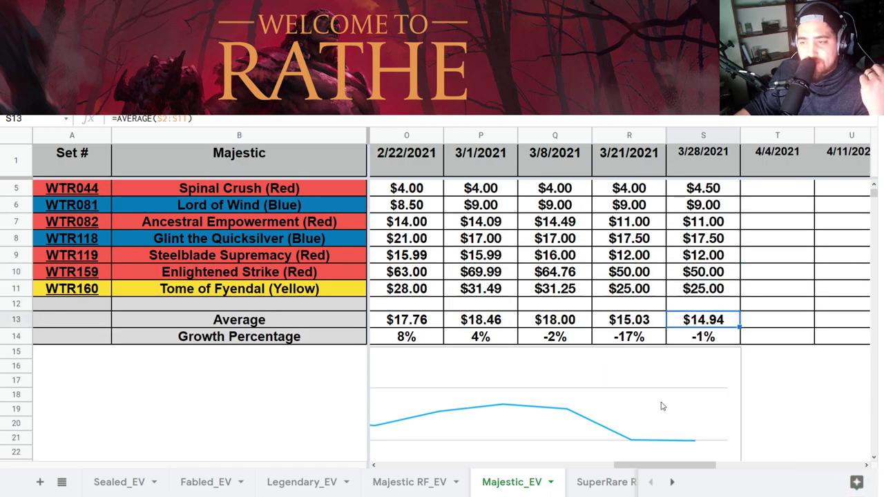
On the SuperRare RF_EV sheet, review the 3/28/2021 growth percentage and card prices from Remembrance up to Mugenshi: RELEASE.
left_click(605, 484)
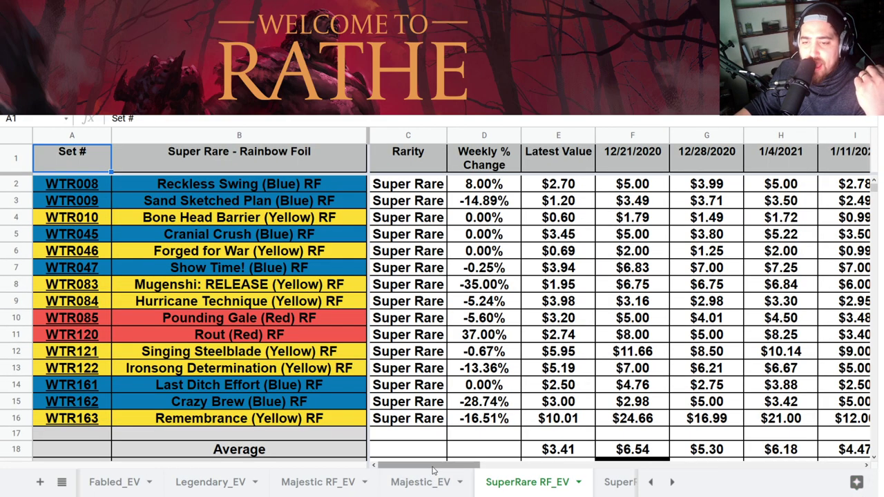
scroll(682, 440, "right", 10)
scroll(641, 397, "down", 1)
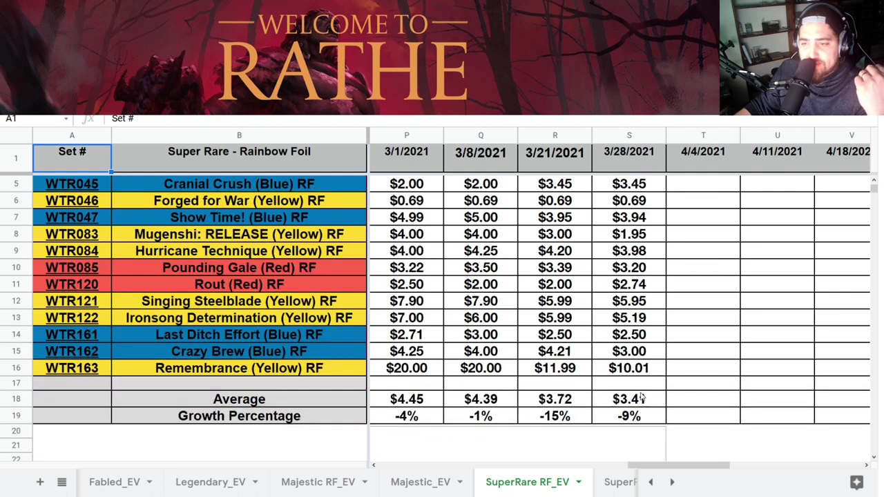
left_click(634, 418)
left_click(632, 370)
left_click(634, 334)
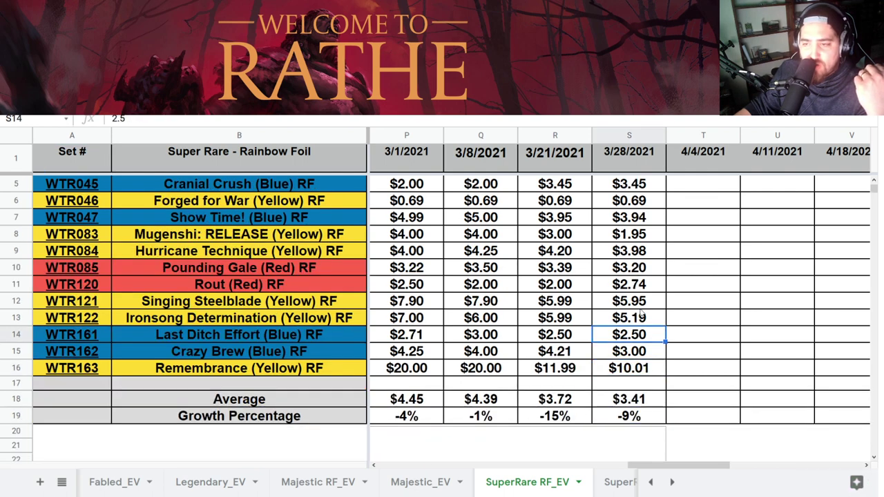
left_click(642, 301)
left_click(643, 269)
left_click(641, 235)
left_click(642, 274)
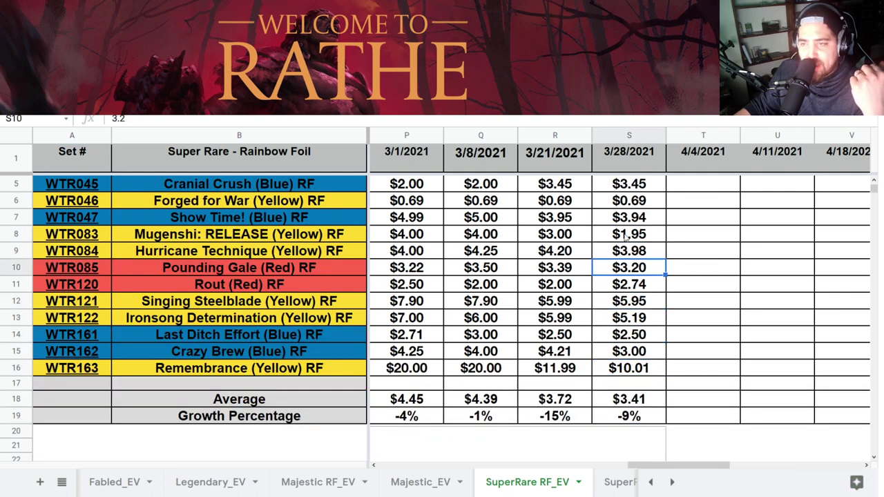
Compare Remembrance RF's 3/21/2021 and 3/28/2021 prices, and check the 3/28/2021 prices of Ironsong Determination RF and Crazy Brew RF.
left_click(632, 319)
left_click(554, 366)
left_click(620, 371)
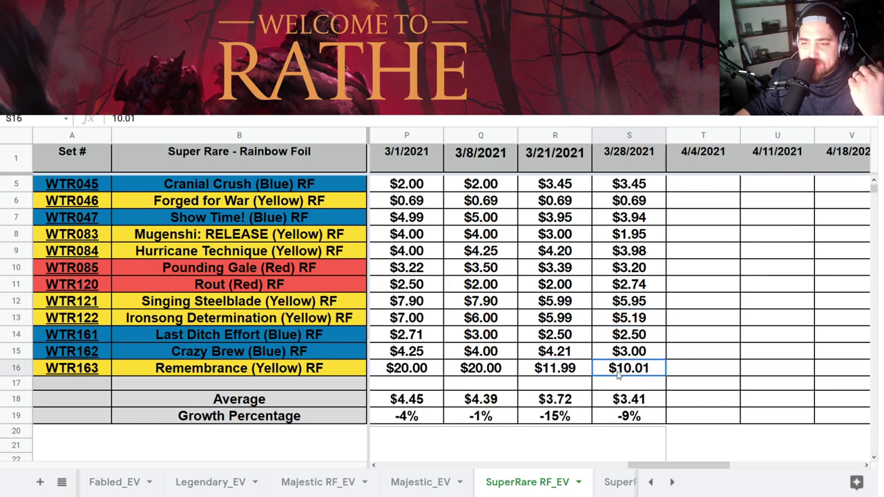
left_click(627, 357)
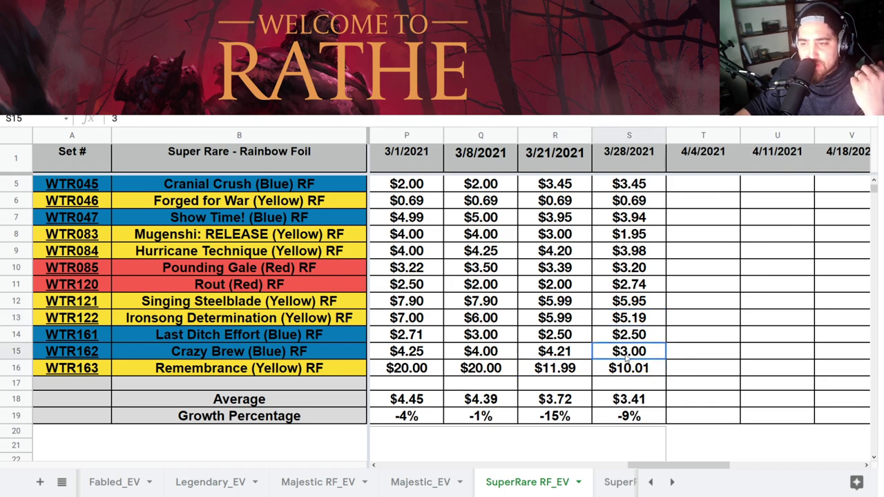
Look over the full list of rainbow foil super rare prices and the average chart through 3/28/2021.
scroll(641, 341, "up", 2)
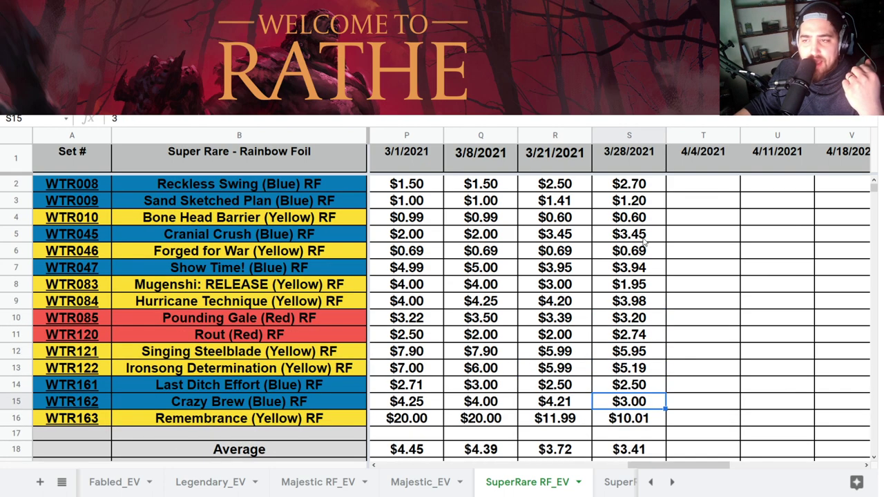
scroll(643, 244, "down", 6)
left_click_drag(656, 465, 597, 467)
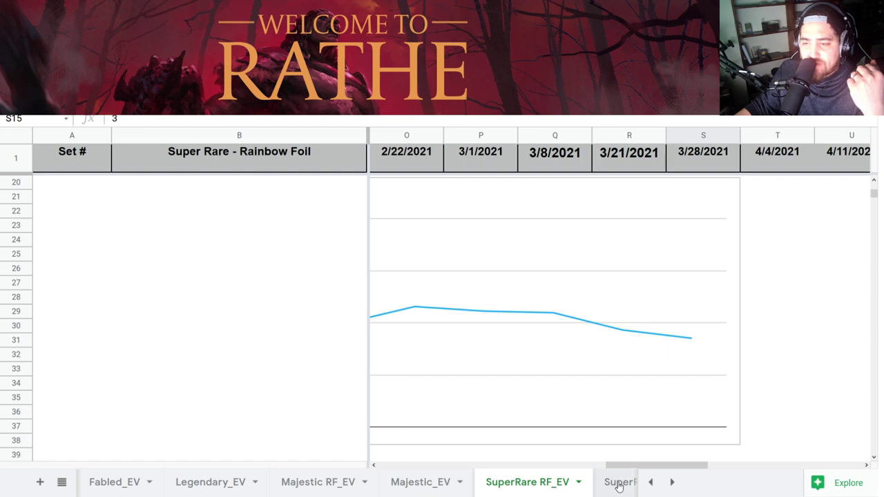
On the SuperRare_EV sheet, review the card prices, averages and growth percentages from 2/22/2021 to 3/28/2021.
left_click(617, 483)
left_click_drag(522, 466, 670, 466)
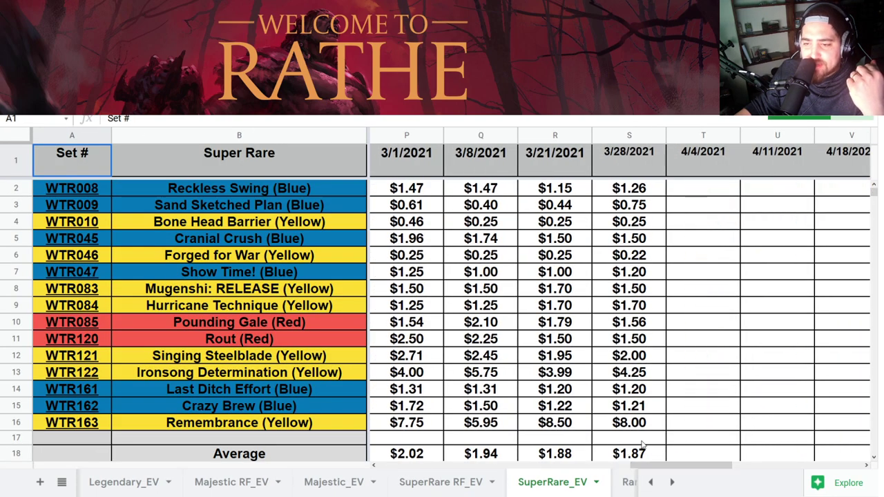
scroll(618, 389, "down", 2)
scroll(617, 390, "up", 1)
scroll(618, 389, "down", 1)
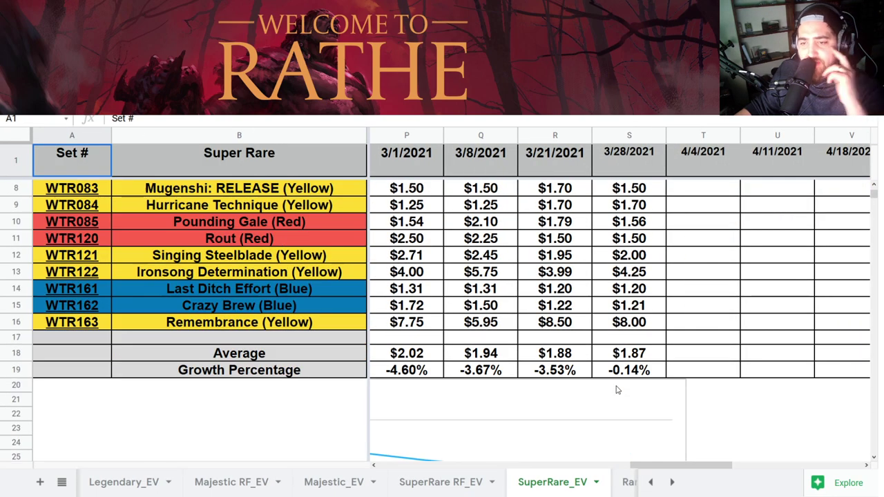
left_click_drag(664, 466, 639, 469)
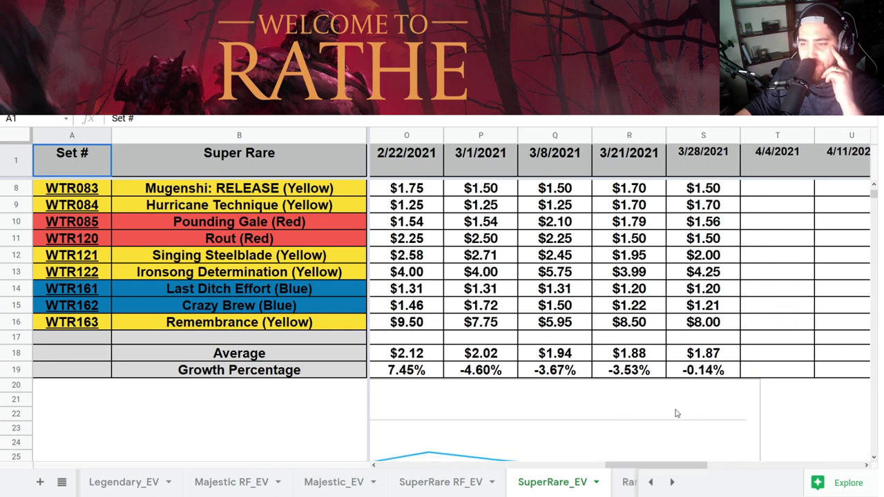
Check the super rare growth percentage and Remembrance's price for 3/28/2021, and examine the average chart.
left_click(694, 373)
left_click(712, 327)
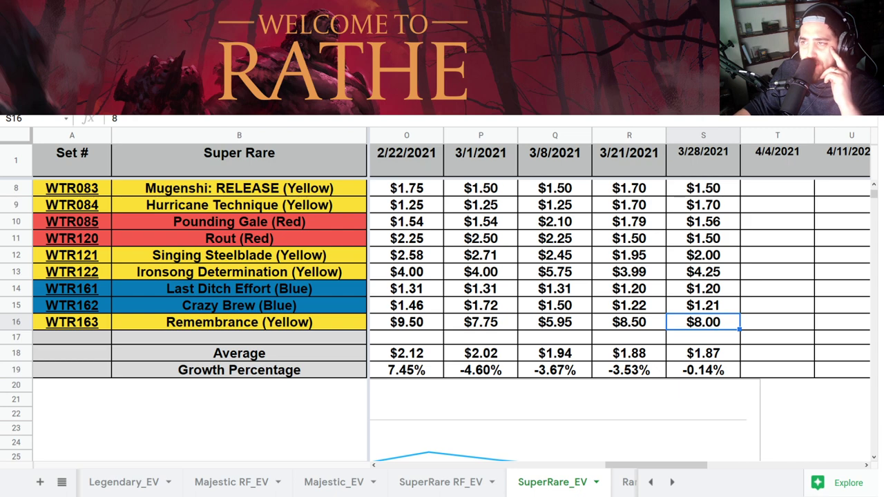
scroll(663, 304, "up", 3)
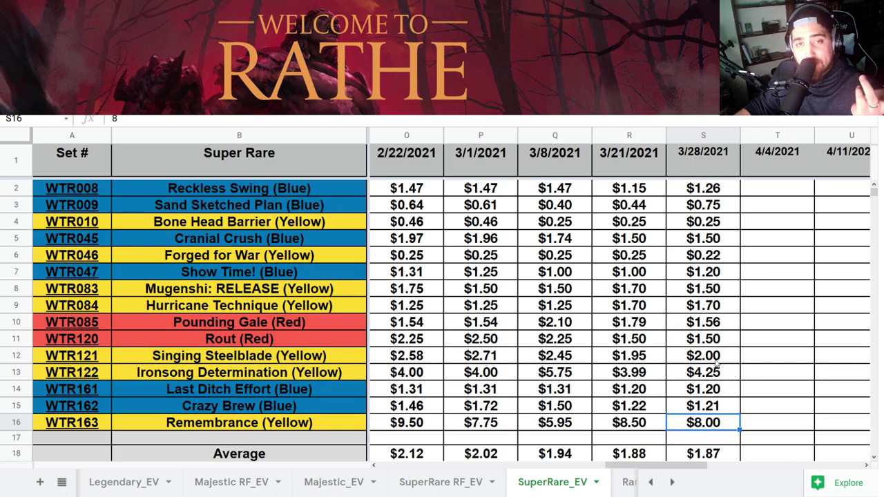
scroll(717, 366, "down", 5)
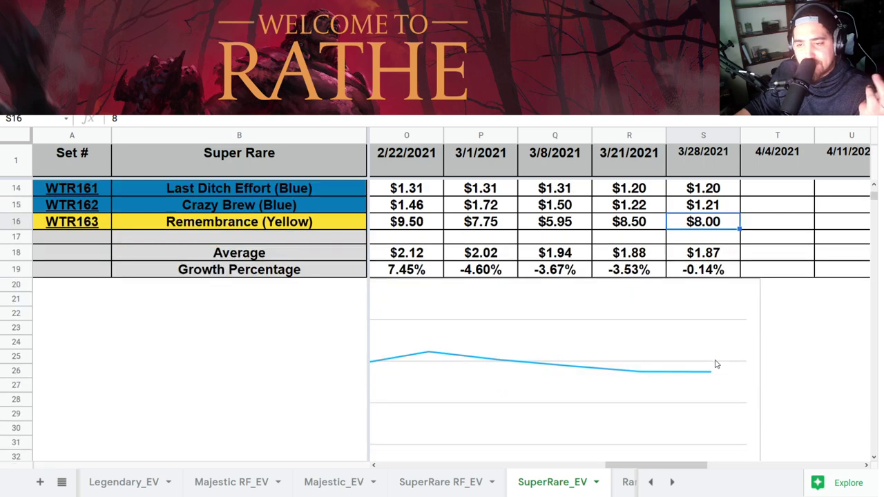
On the Rare RF_EV sheet, look over the rainbow foil rare prices and weekly changes through 3/28/21.
scroll(709, 387, "down", 1)
scroll(684, 435, "up", 2)
left_click(629, 483)
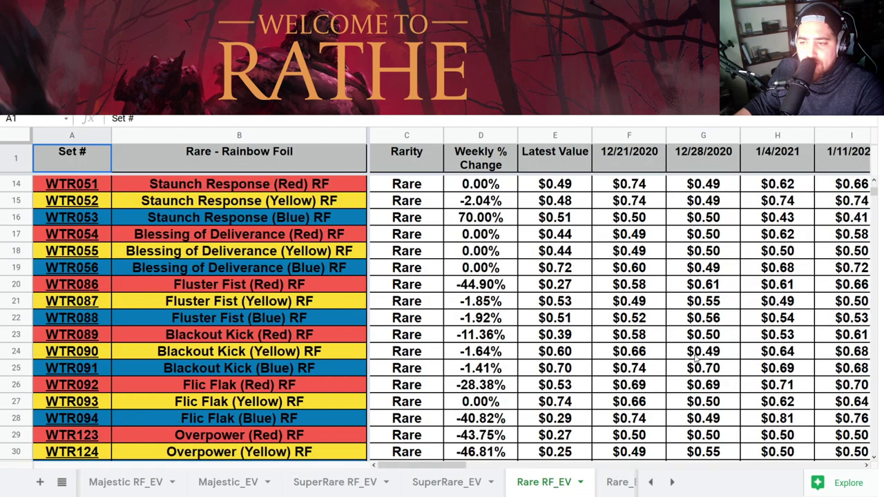
scroll(695, 358, "down", 10)
scroll(689, 383, "up", 2)
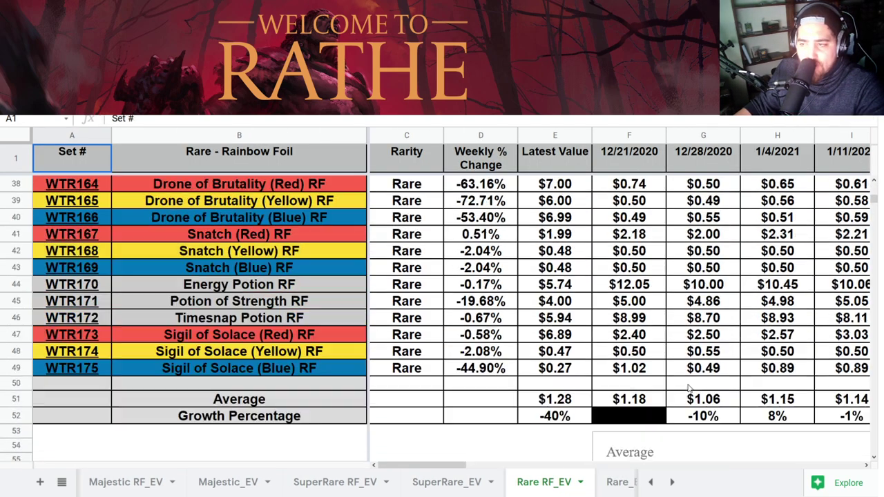
scroll(689, 389, "up", 1)
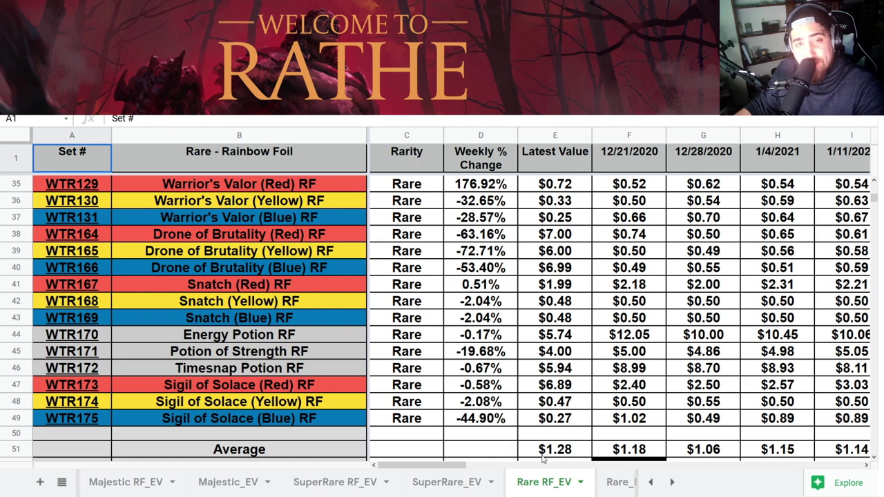
left_click_drag(456, 464, 663, 445)
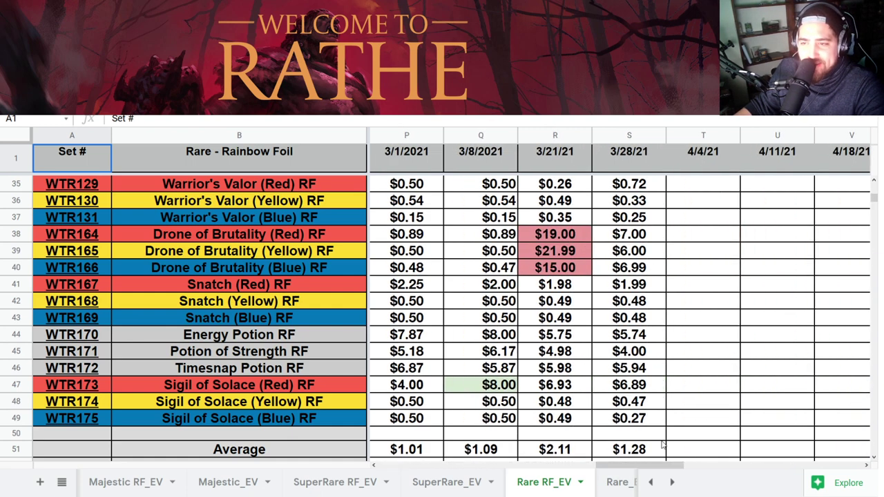
Compare the 3/21/21 and 3/28/21 prices of the red, yellow and blue Drone of Brutality RF cards.
left_click(629, 238)
left_click(573, 254)
left_click(630, 255)
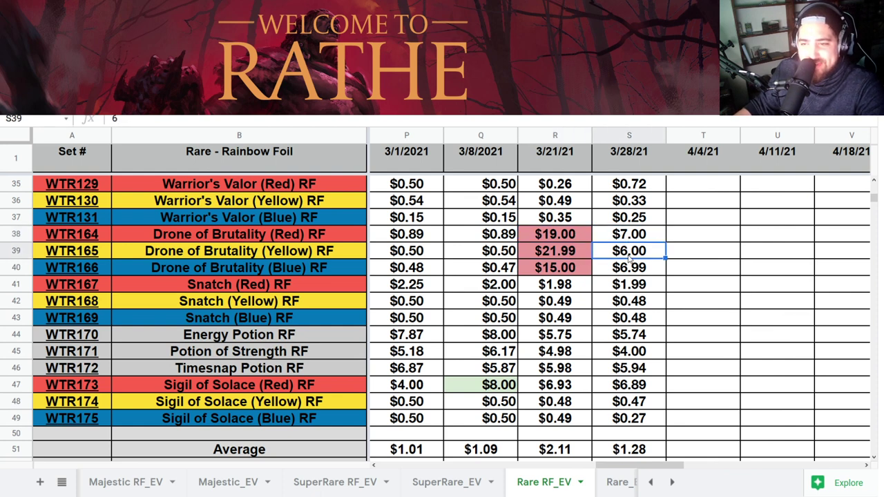
left_click(585, 272)
left_click(654, 267)
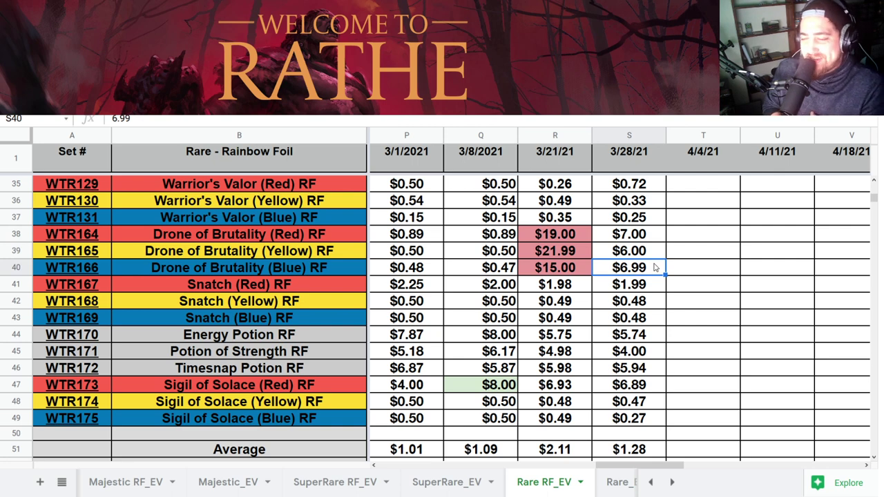
scroll(645, 271, "down", 1)
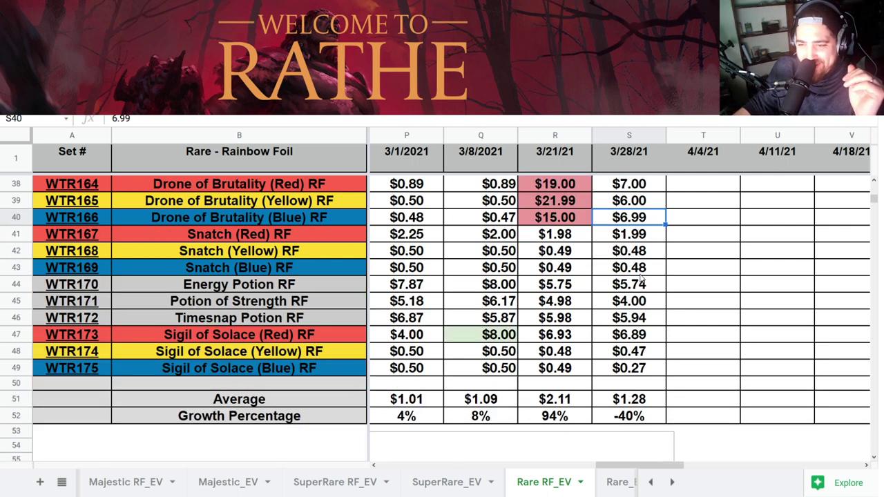
scroll(639, 276, "up", 1)
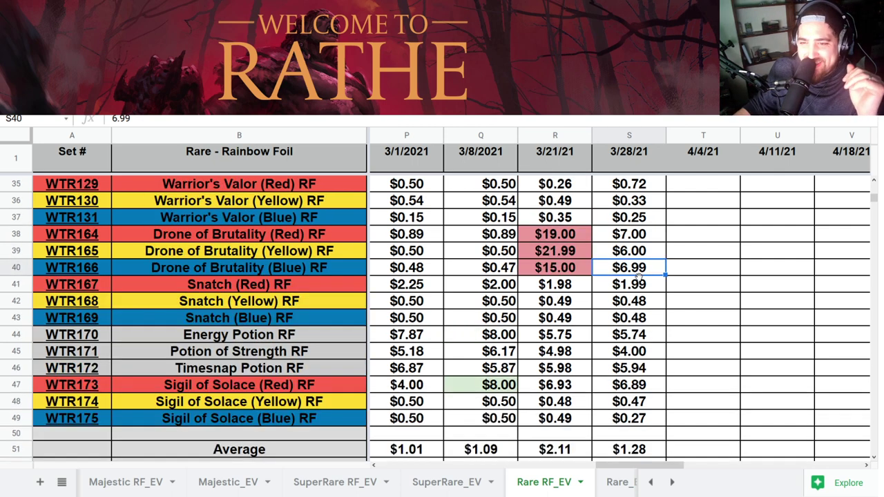
Check the three Drone of Brutality RF prices for 3/8/2021 against those for 3/28/21.
left_click(508, 237)
left_click(506, 253)
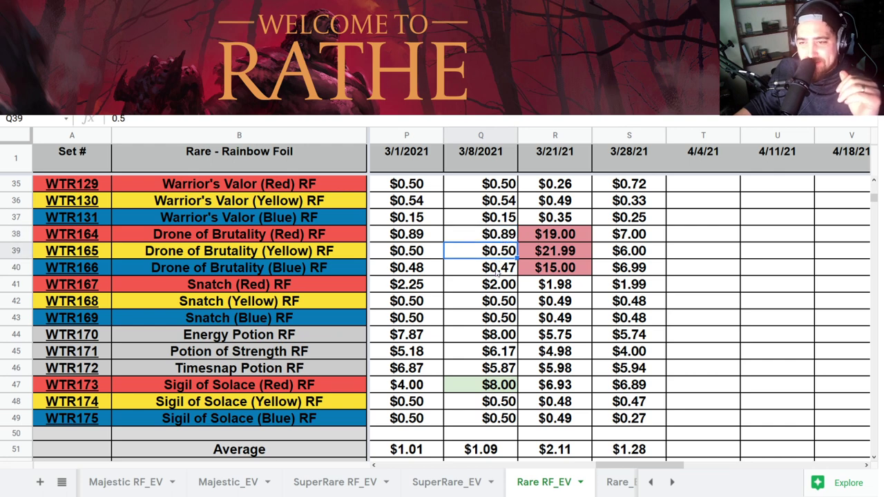
left_click(497, 273)
left_click(605, 240)
key("Down")
key("Down")
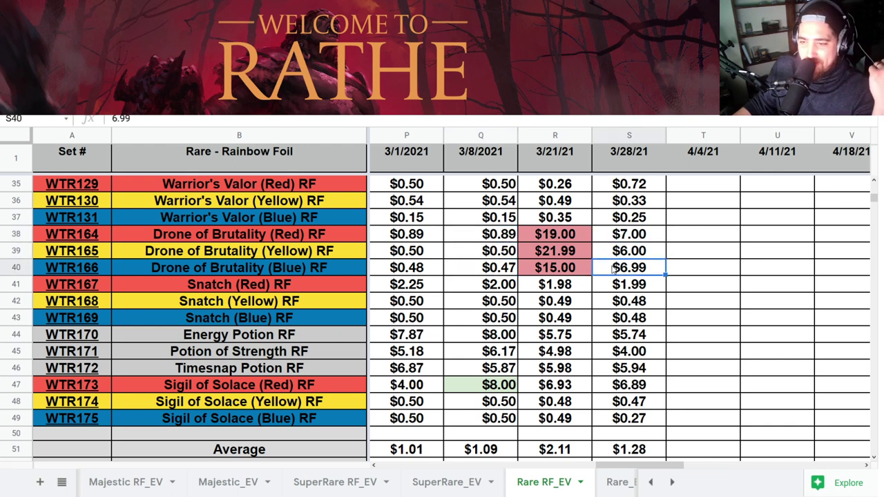
Recheck the 3/21/21 prices of the three Drone of Brutality RF cards.
scroll(613, 270, "down", 3)
scroll(611, 273, "up", 3)
left_click(551, 248)
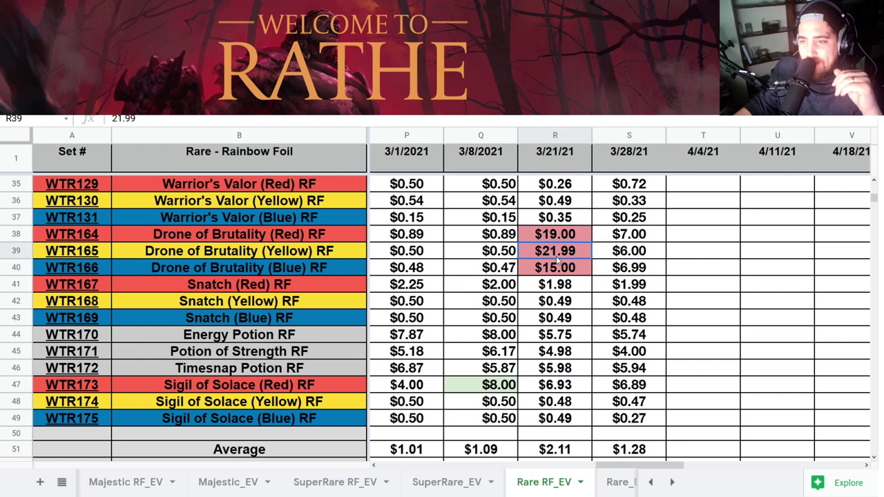
left_click(558, 266)
key("Up")
key("Up")
scroll(559, 268, "down", 1)
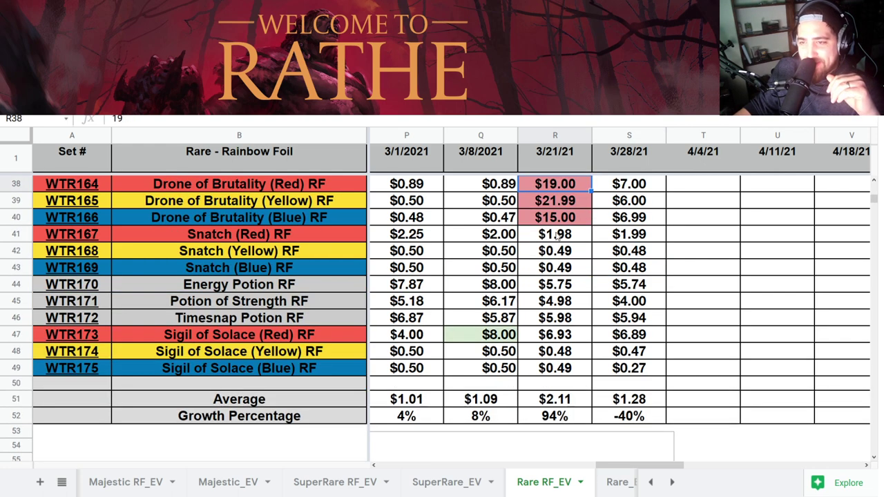
left_click(556, 218)
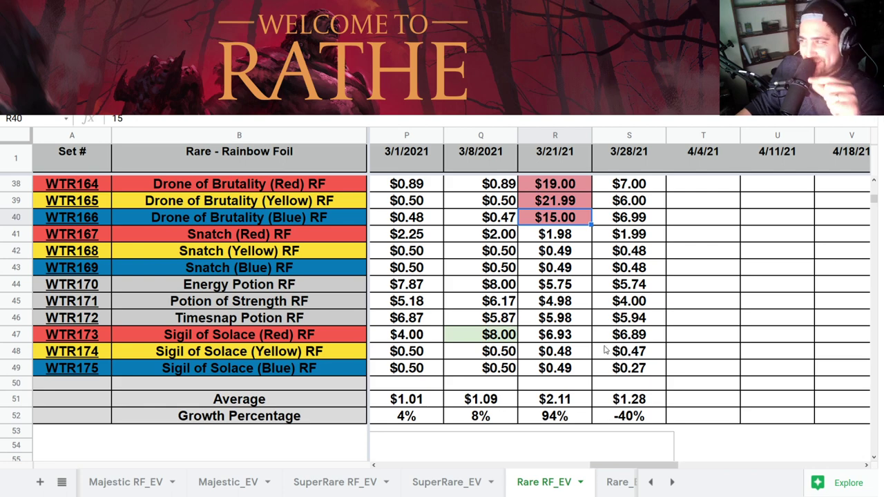
Check the foil rare growth percentage for 3/21/21 and examine the average chart through 3/28/21.
left_click(571, 415)
scroll(584, 382, "down", 3)
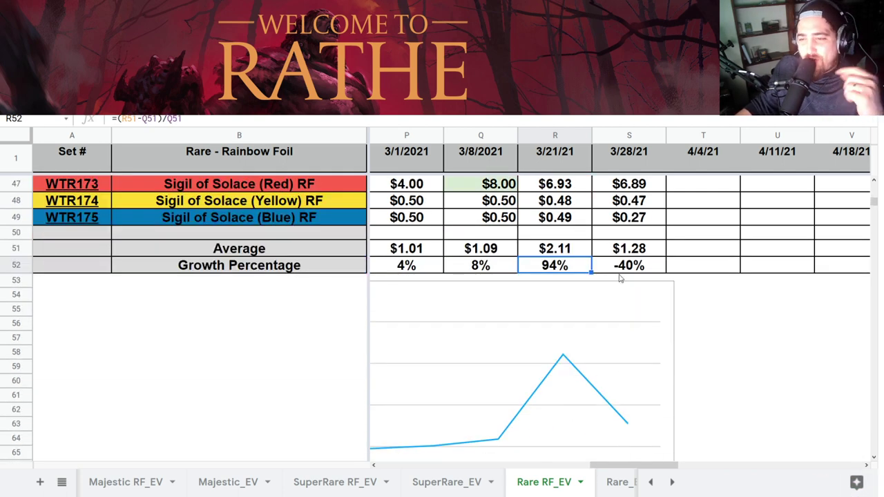
scroll(624, 284, "down", 1)
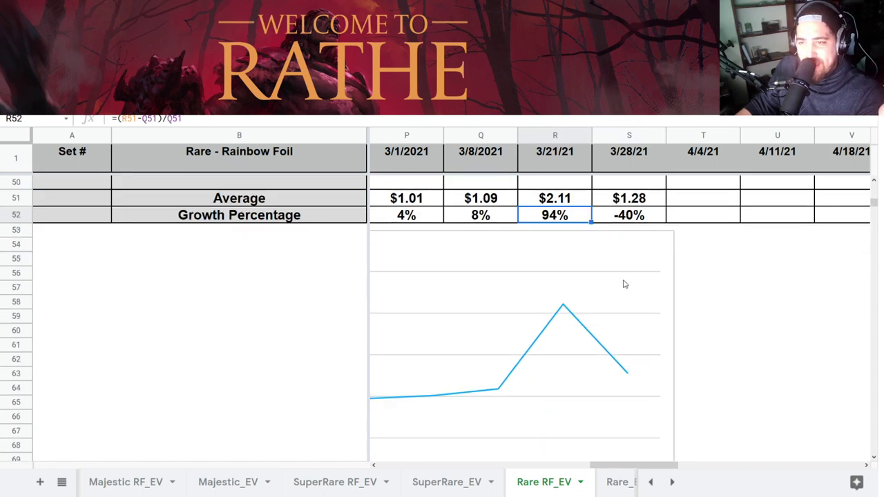
scroll(625, 284, "up", 2)
scroll(625, 291, "down", 2)
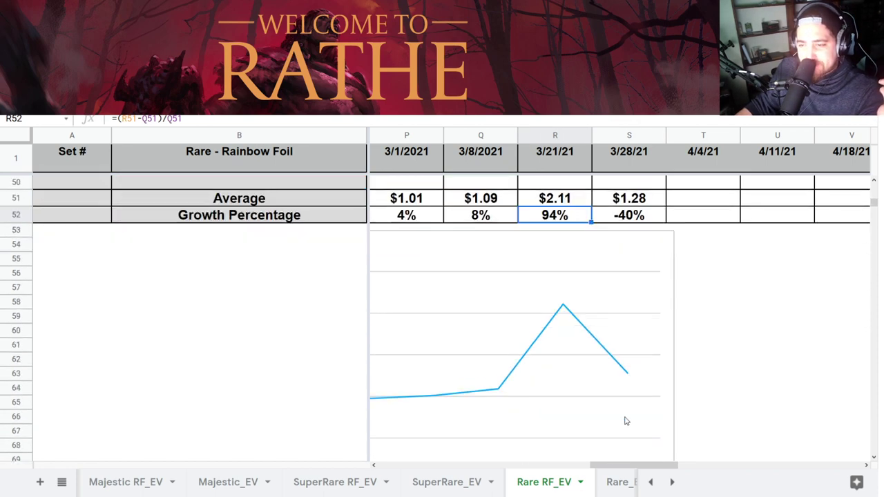
On the Rare_EV sheet, look through the non-foil rare prices from 3/8/2021 to 3/28/2021.
left_click(618, 482)
left_click_drag(446, 465, 671, 441)
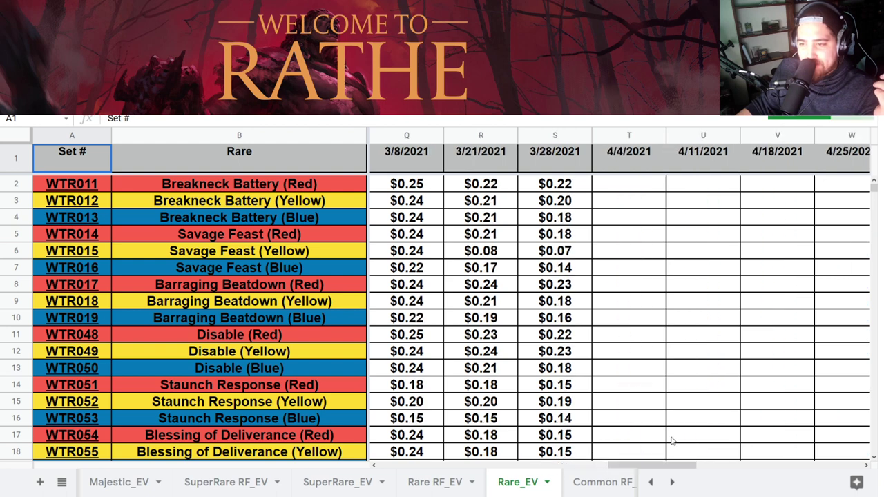
scroll(627, 380, "down", 13)
scroll(627, 380, "up", 1)
scroll(580, 283, "up", 1)
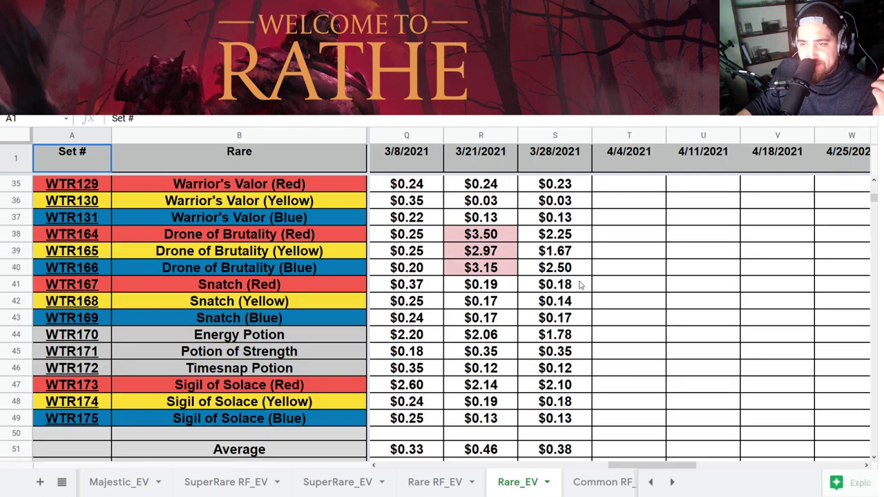
Compare the non-foil Drone of Brutality prices for 3/21/2021 and 3/28/2021, and check the rare growth percentage for 3/28/2021.
left_click(497, 254)
left_click(497, 271)
left_click(551, 272)
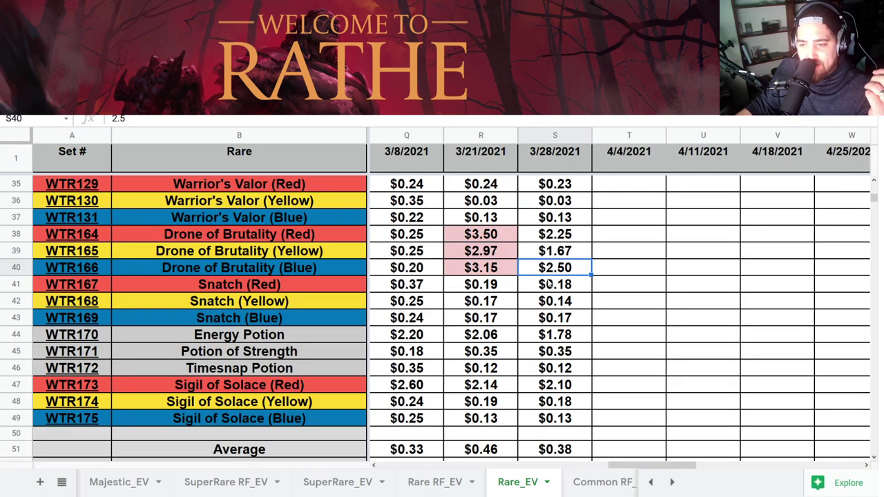
scroll(549, 284, "down", 2)
left_click(565, 365)
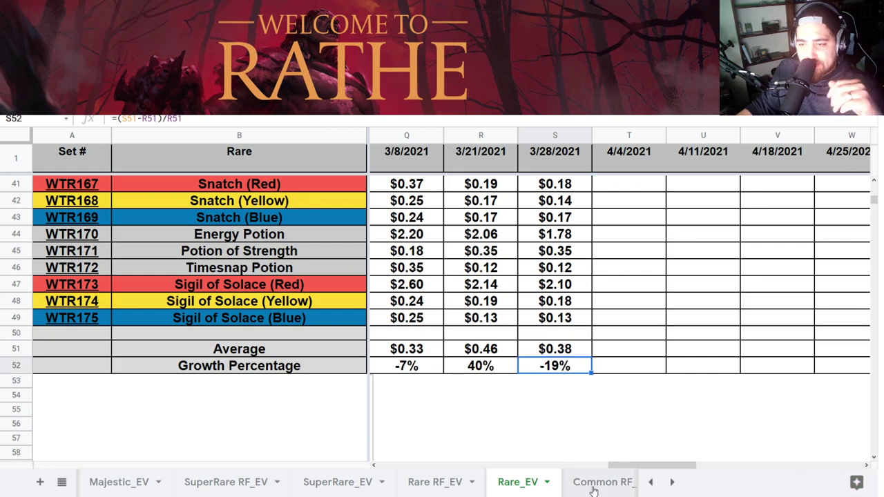
On the Common RF_EV sheet, review the foil common prices and check the growth percentage for 3/28/2021.
left_click(622, 484)
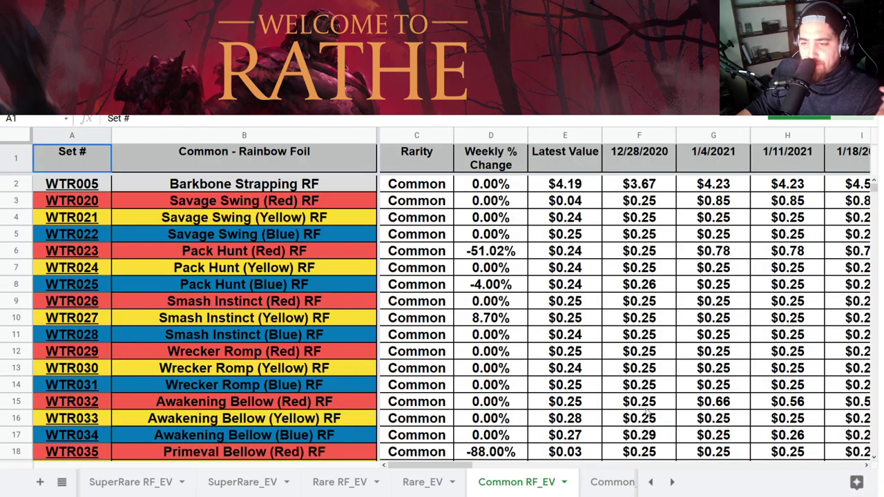
scroll(646, 413, "down", 15)
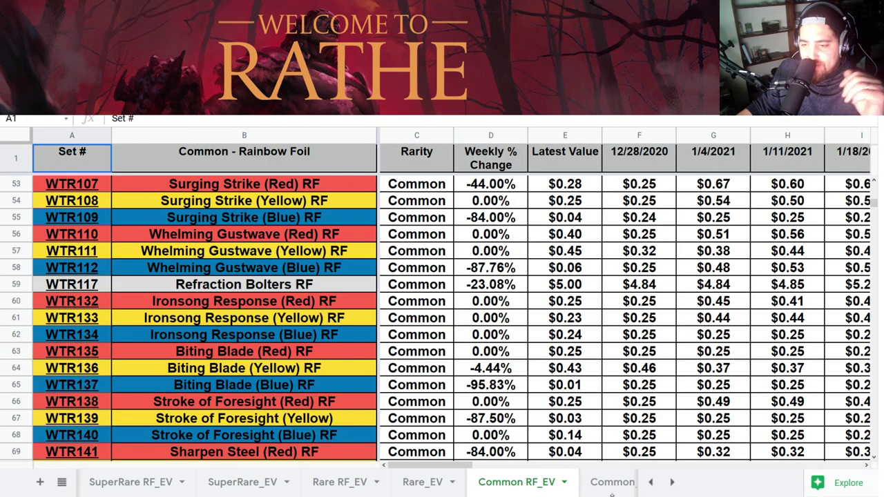
left_click_drag(473, 468, 632, 463)
scroll(642, 435, "down", 7)
scroll(642, 436, "down", 15)
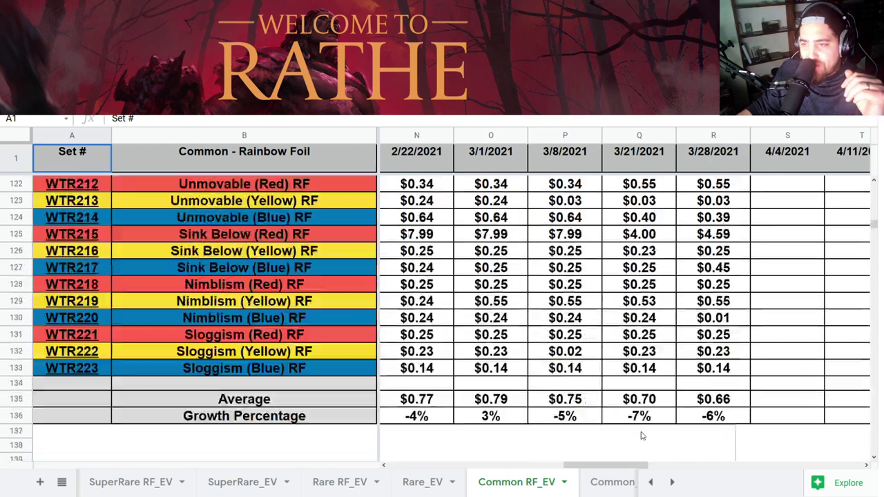
scroll(642, 435, "down", 1)
left_click(711, 366)
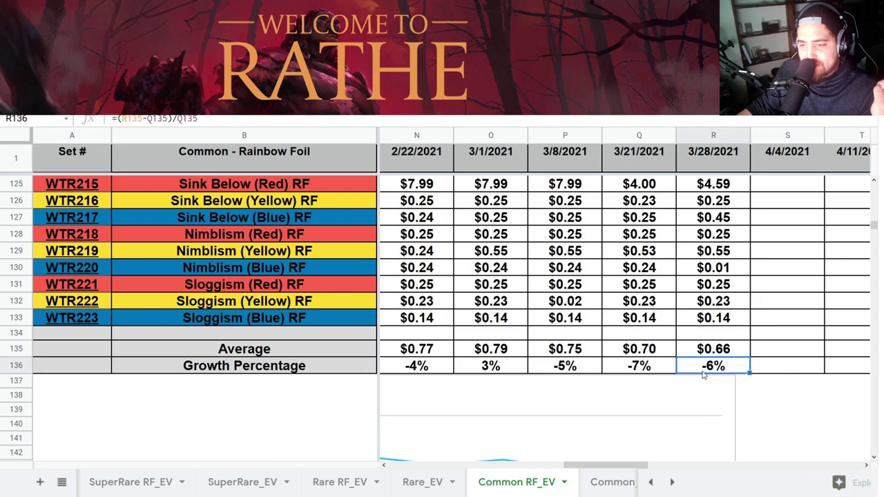
On the EV Calculation sheet, review the rarity averages and the average values per box.
left_click(672, 482)
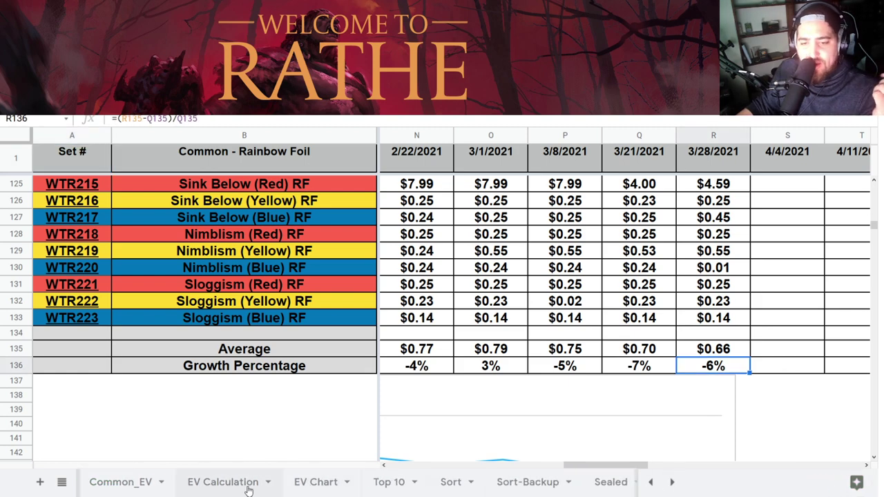
left_click(231, 482)
scroll(583, 411, "down", 3)
scroll(583, 410, "up", 3)
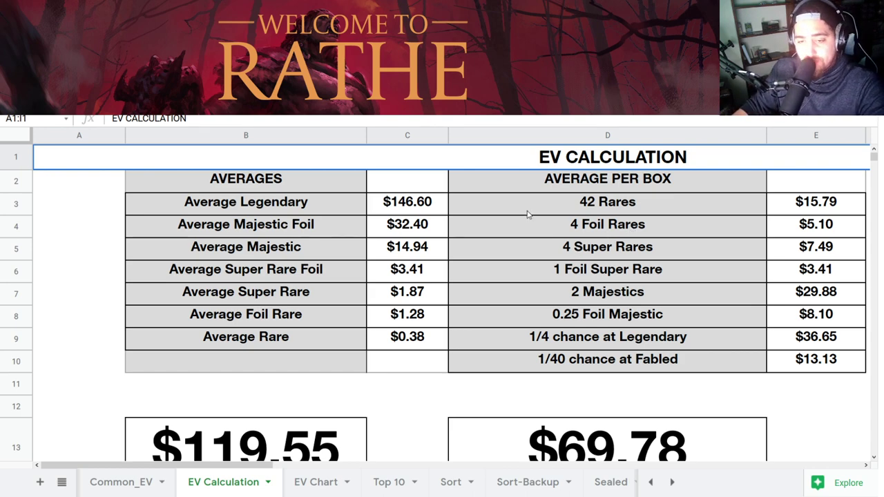
Inspect the full box EV total and the total that excludes the legendary and fabled chances.
scroll(528, 215, "down", 3)
left_click(256, 277)
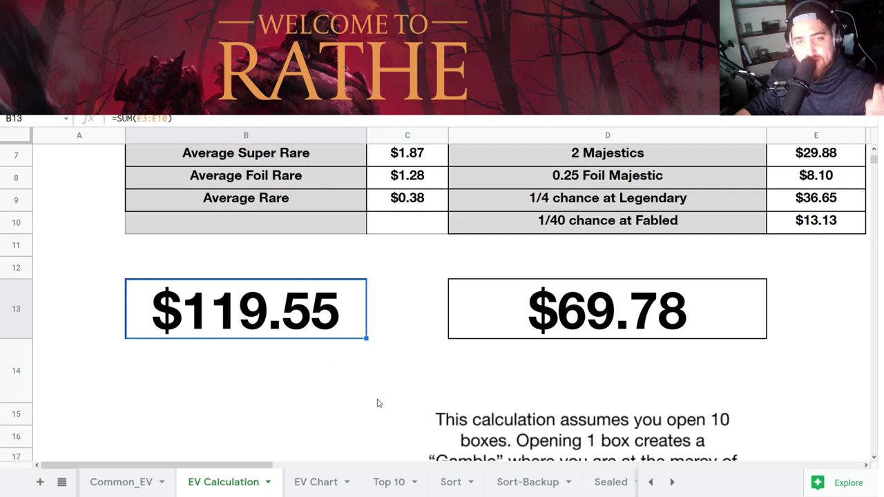
left_click(642, 321)
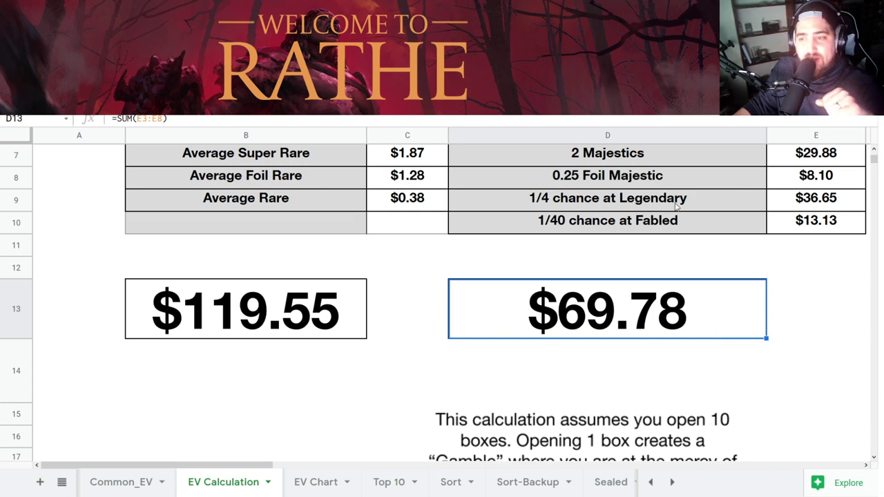
left_click(661, 250)
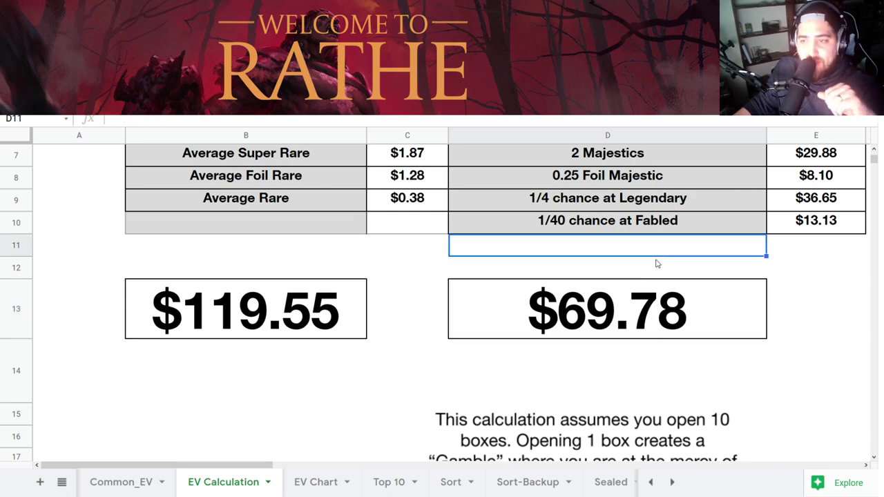
left_click(646, 304)
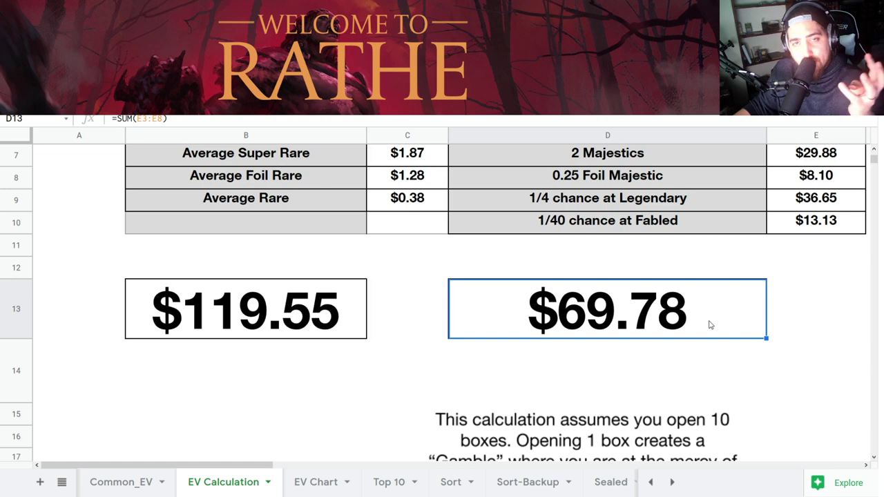
On the EV Chart sheet, check the 3/28/2021 growth percentage and compare the EV for 3/21/2021 and 3/28/2021.
left_click(298, 481)
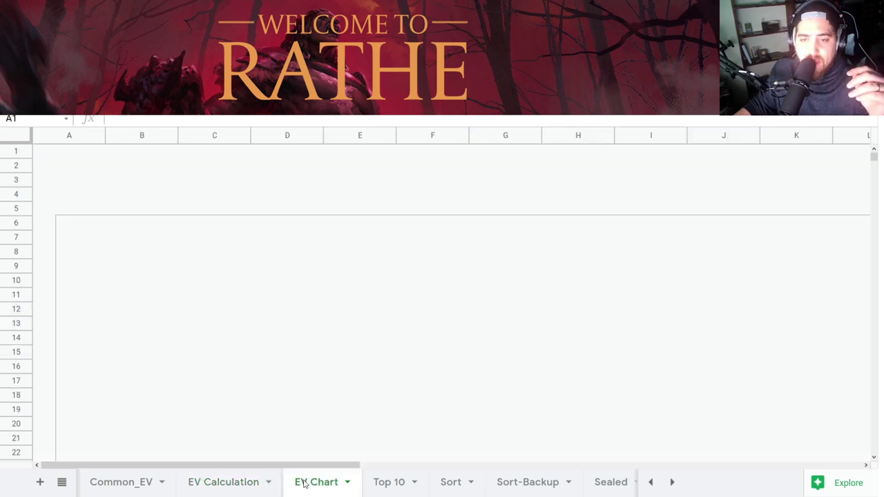
left_click_drag(270, 465, 530, 448)
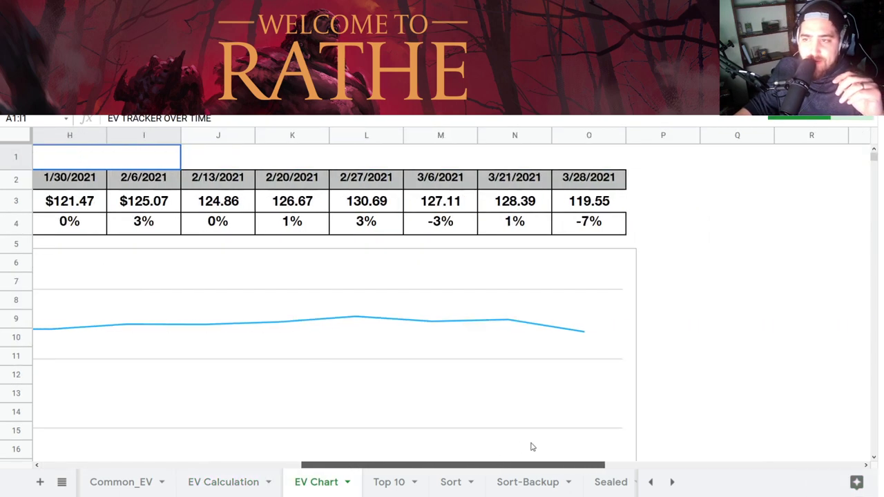
left_click(583, 234)
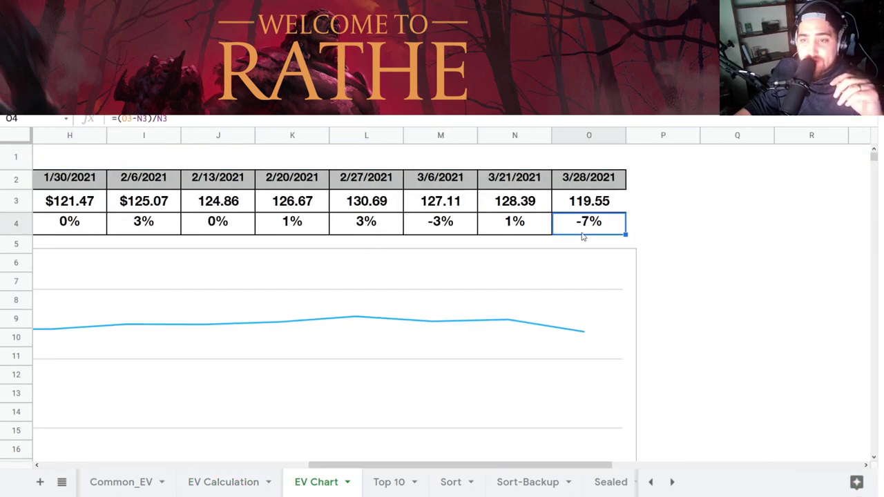
left_click(509, 208)
left_click(570, 204)
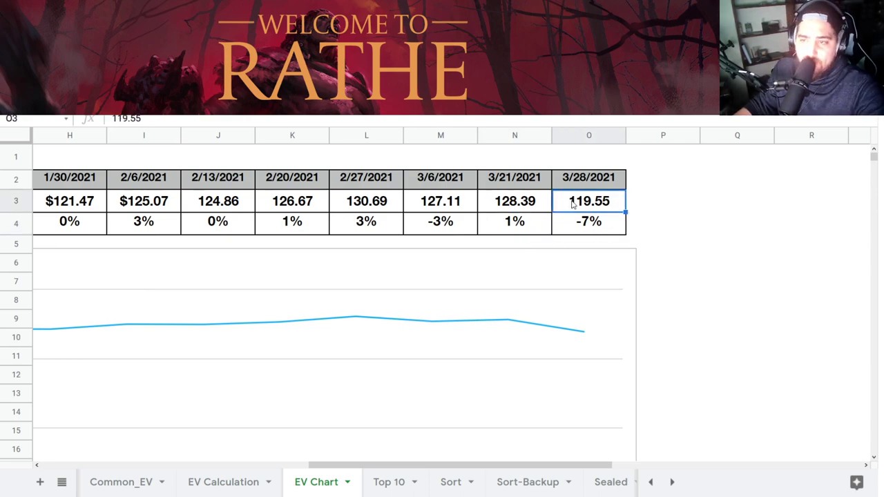
On the Top 10 sheet, review the weekly foil gainers, checking the values, gain and percentage change of Rout (Red) RF and the Scabskin Leathers entry.
left_click(390, 483)
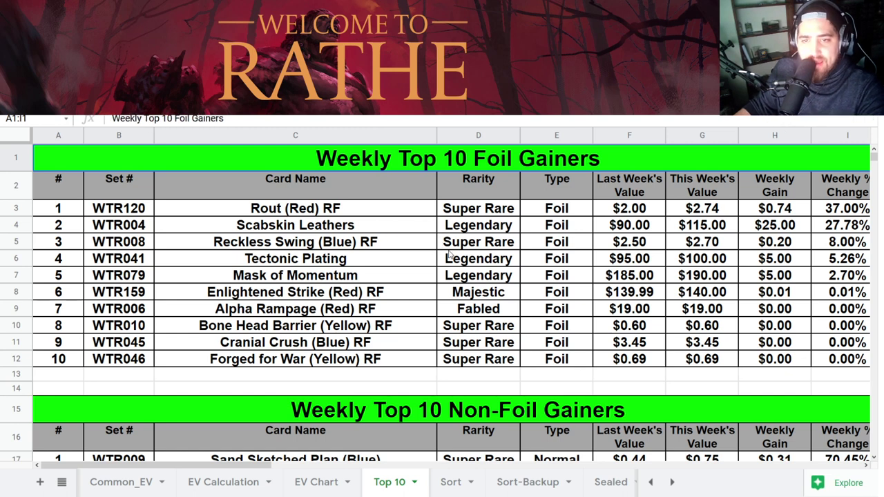
left_click(347, 215)
left_click(554, 213)
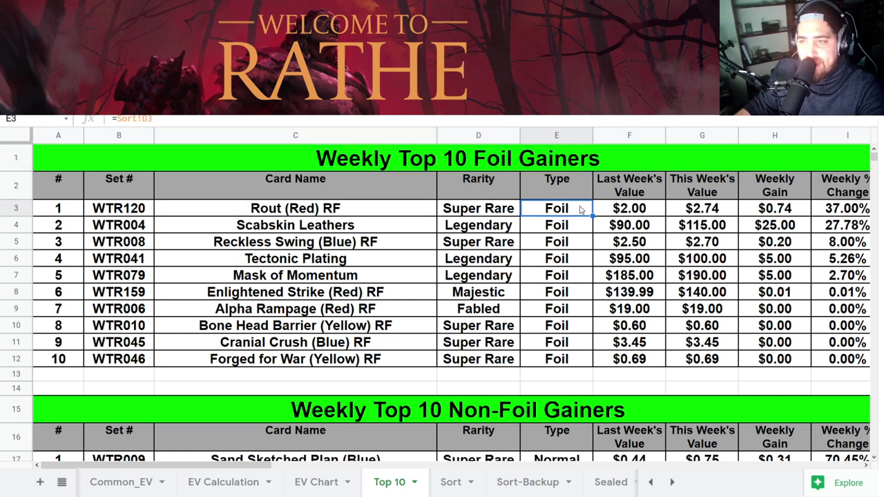
left_click(623, 214)
left_click(769, 213)
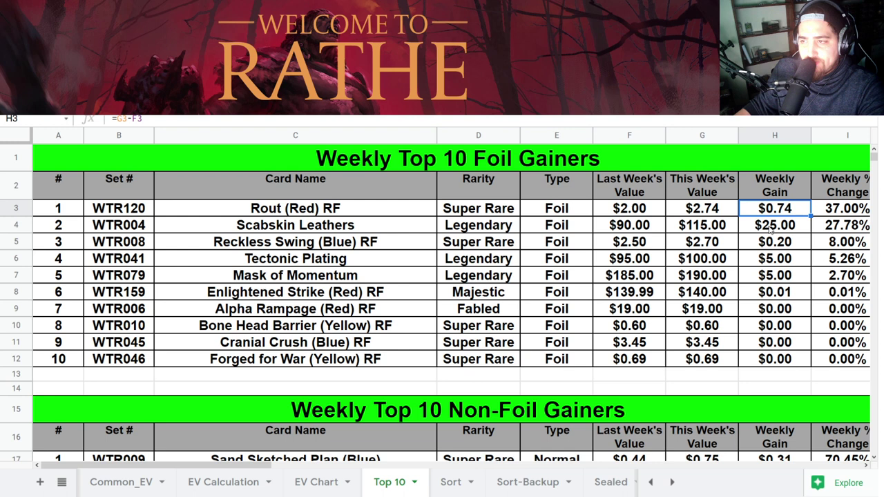
left_click(844, 215)
left_click(278, 226)
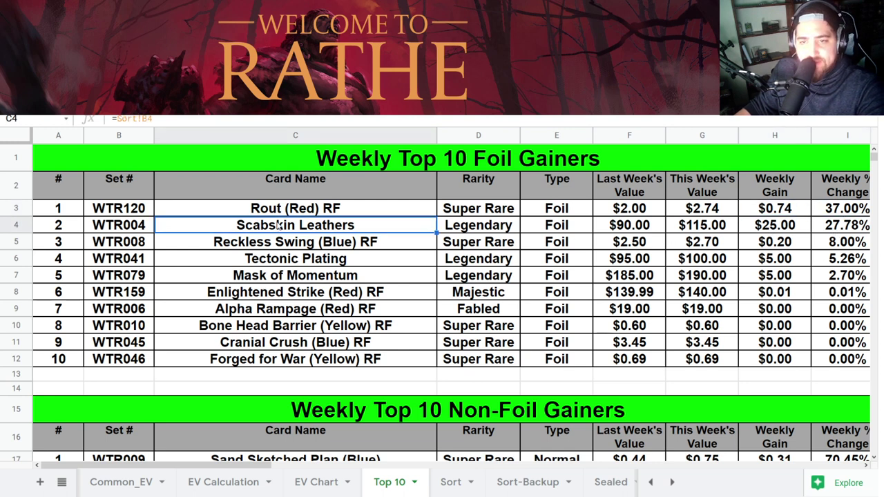
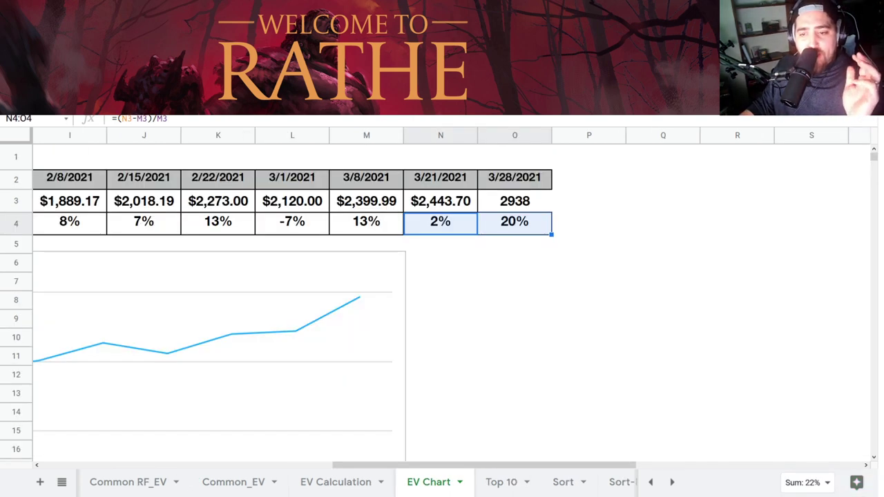
On the Sealed_EV sheet of the Alpha tracker, compare the sealed box values for 3/21/2021 and 3/28/2021.
left_click_drag(531, 465, 228, 456)
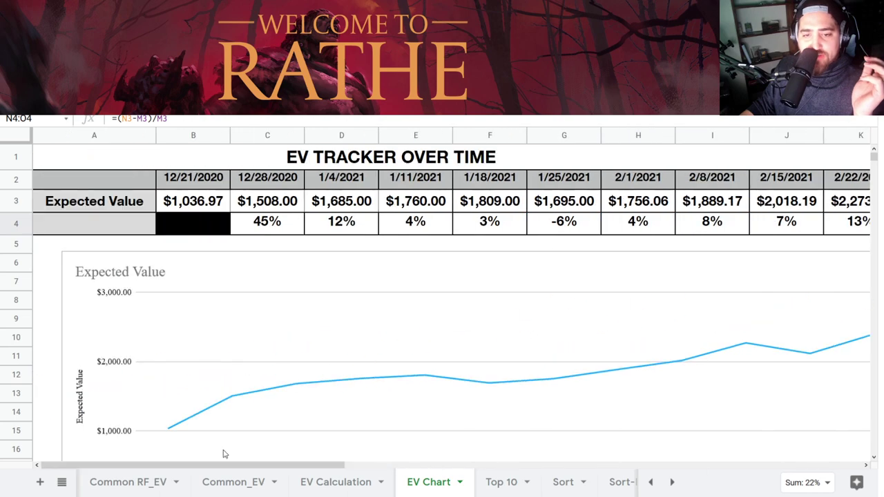
left_click(138, 481)
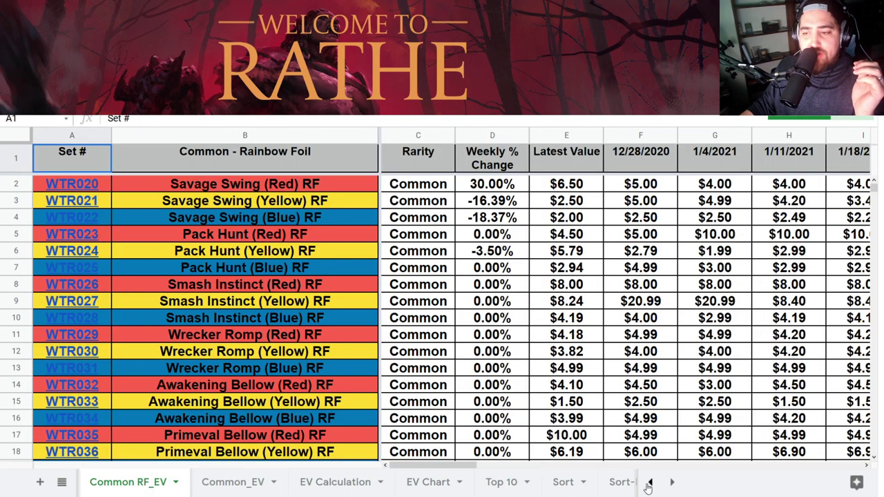
left_click(651, 481)
left_click(131, 486)
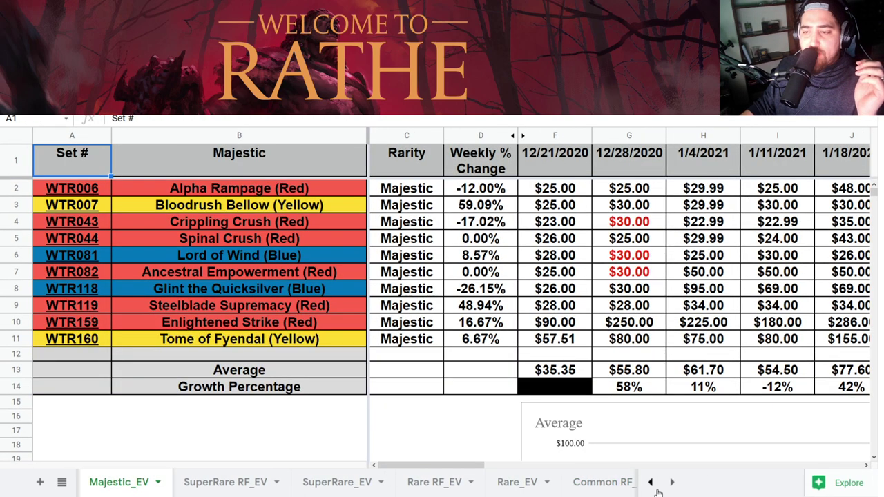
left_click(650, 482)
left_click(650, 481)
left_click(129, 488)
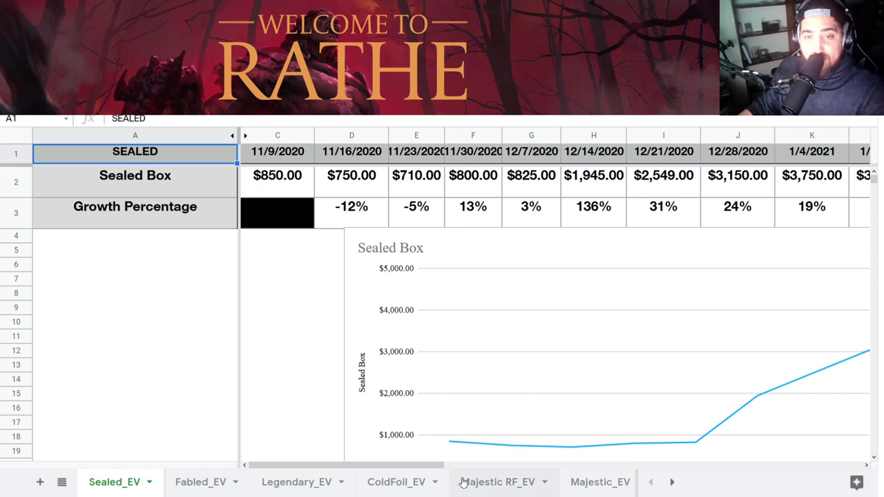
left_click_drag(357, 465, 730, 454)
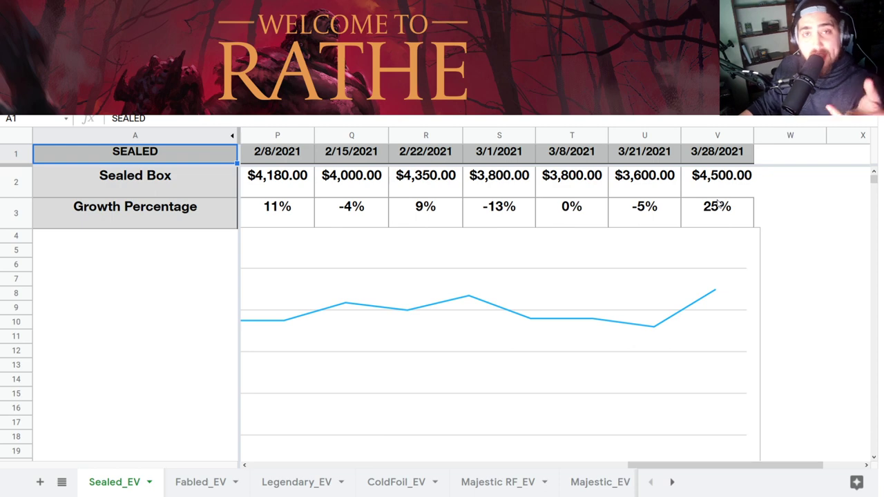
left_click(652, 186)
left_click(692, 186)
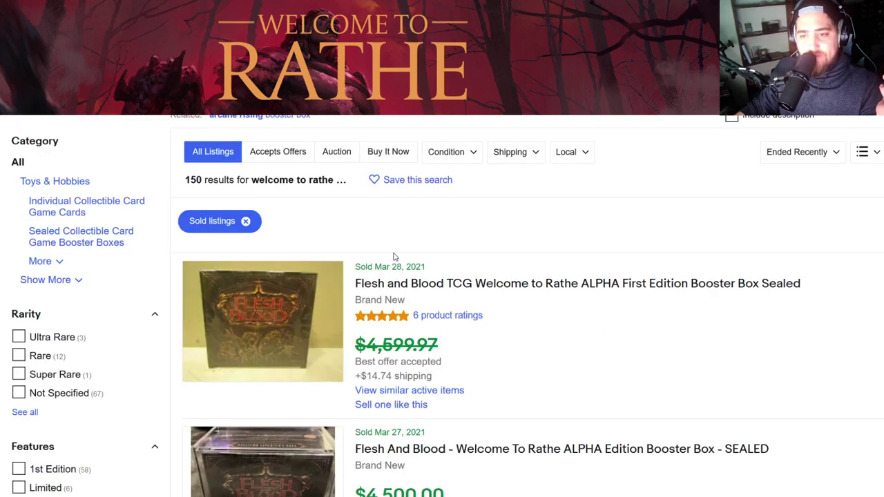
Review the eBay sold listings for Welcome to Rathe Alpha booster boxes, comparing sale dates and prices between Mar 24 and Mar 28, 2021.
scroll(415, 249, "down", 4)
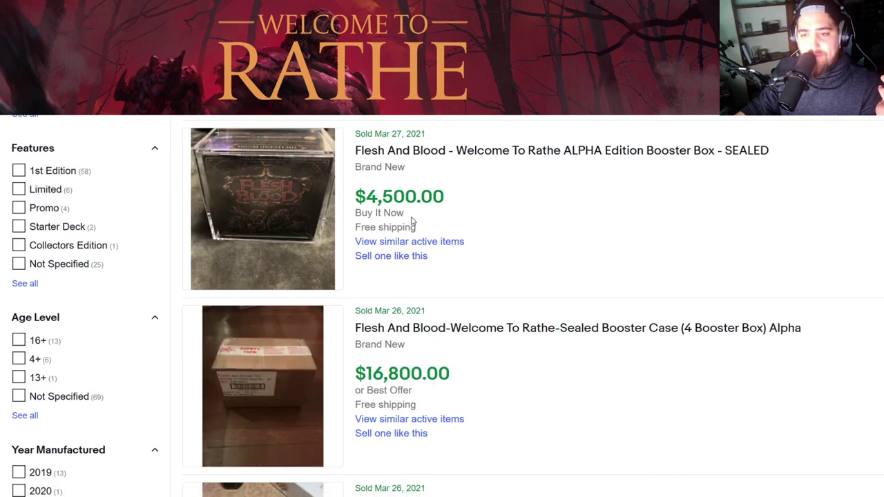
scroll(419, 230, "up", 2)
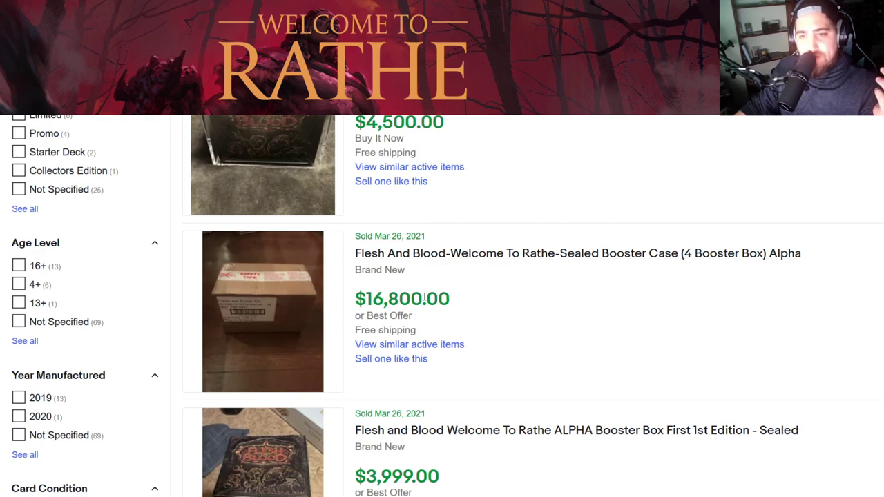
scroll(437, 289, "up", 2)
scroll(449, 207, "down", 1)
scroll(479, 195, "up", 2)
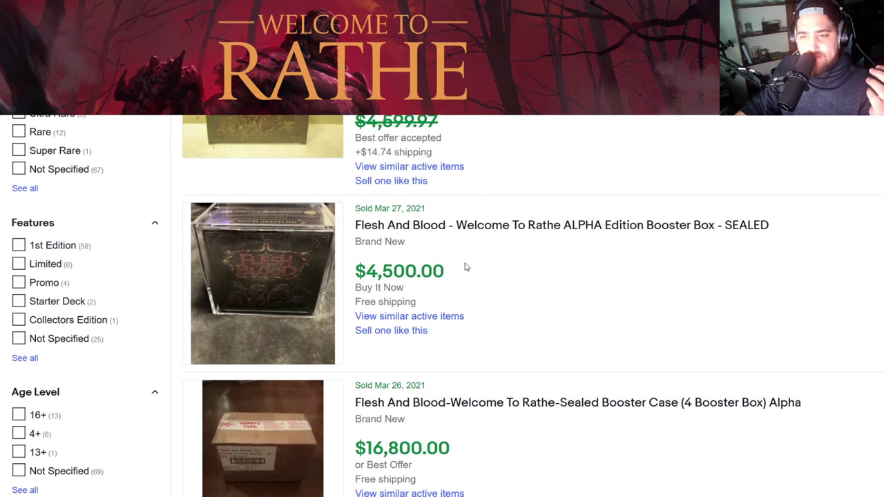
scroll(399, 239, "down", 4)
scroll(408, 235, "down", 8)
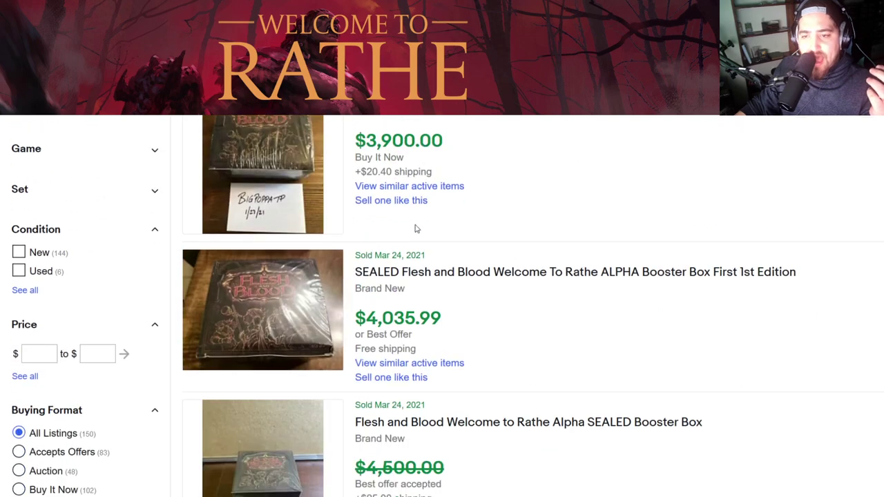
scroll(417, 228, "down", 3)
scroll(414, 228, "up", 10)
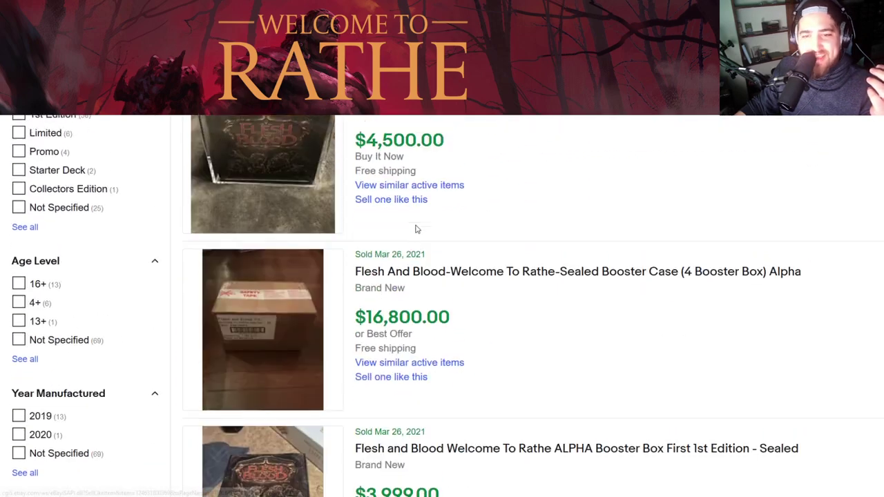
scroll(413, 230, "up", 3)
scroll(411, 232, "down", 2)
scroll(408, 235, "up", 2)
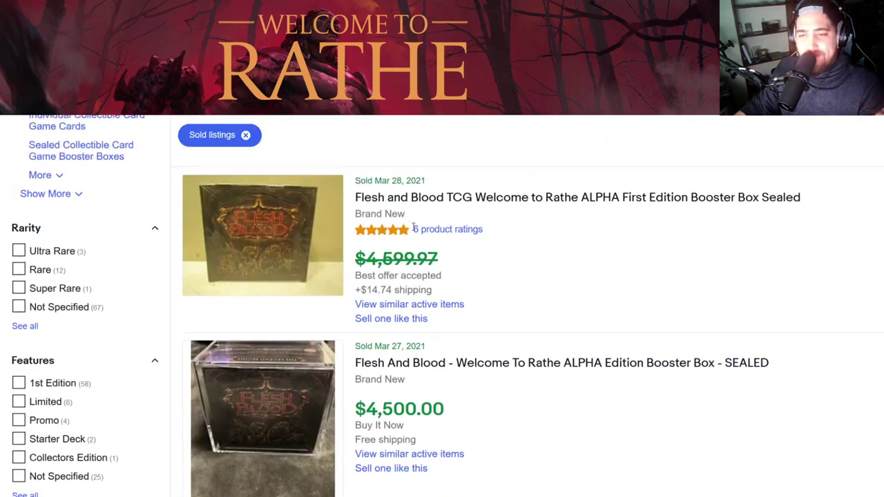
scroll(426, 217, "down", 3)
scroll(420, 223, "up", 2)
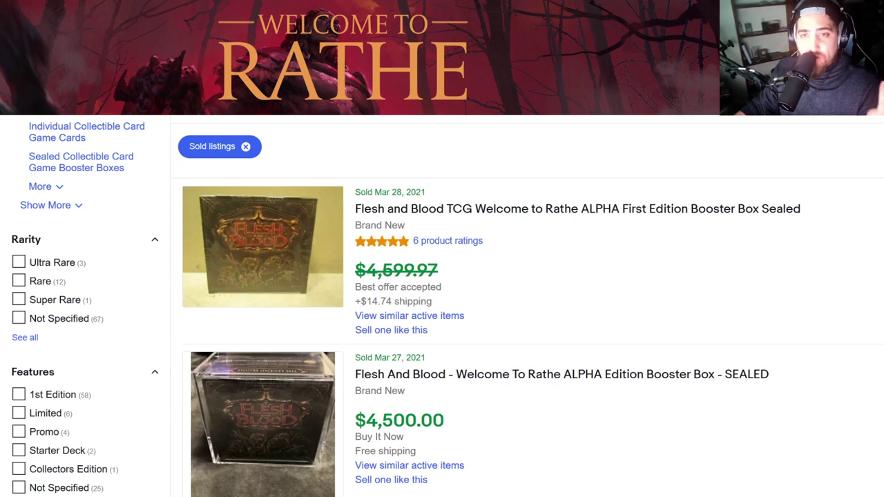
Switch back to the spreadsheet and check the 3/28/2021 growth of the sealed box and of Heart of Fyendal CF on the Fabled_EV sheet.
key("ctrl+Tab")
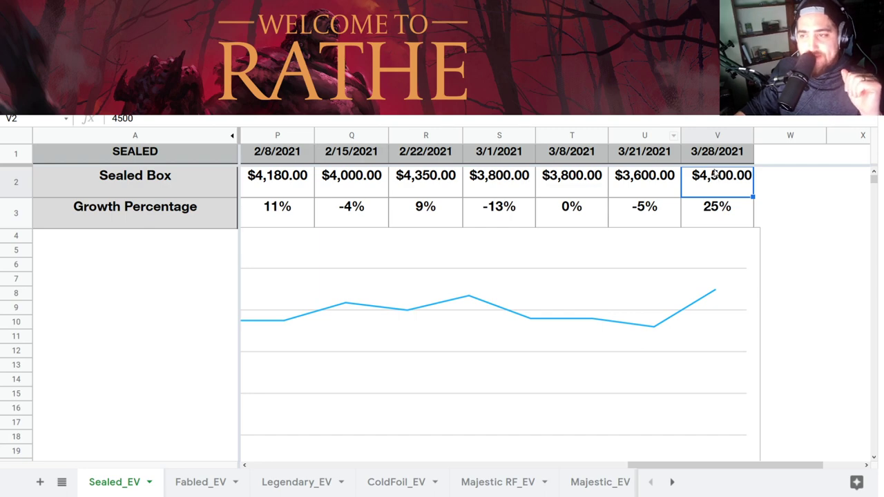
left_click(704, 225)
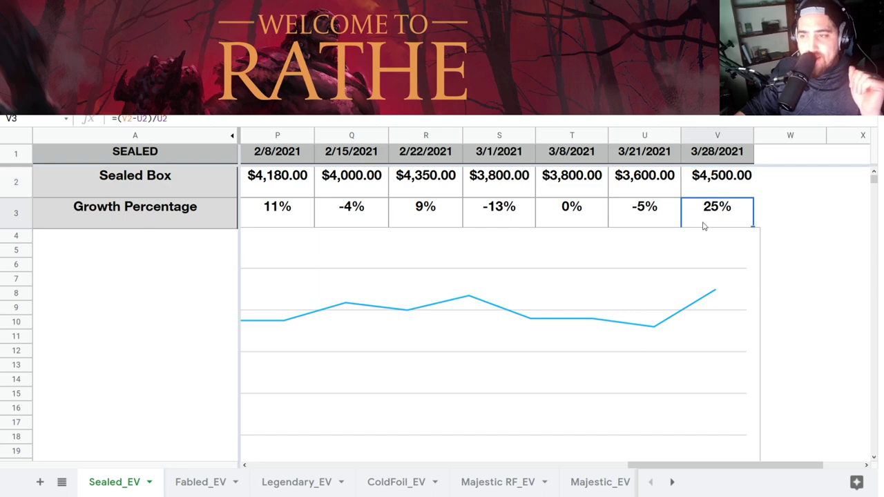
left_click(215, 485)
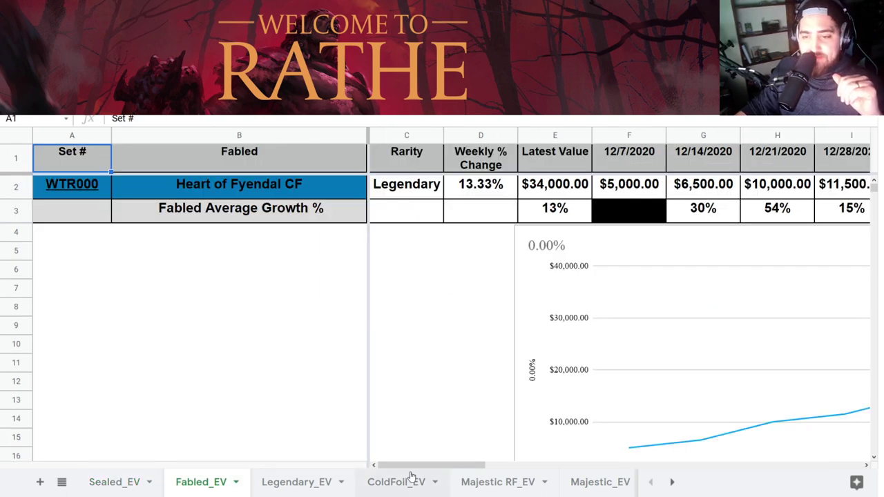
left_click_drag(411, 470, 714, 424)
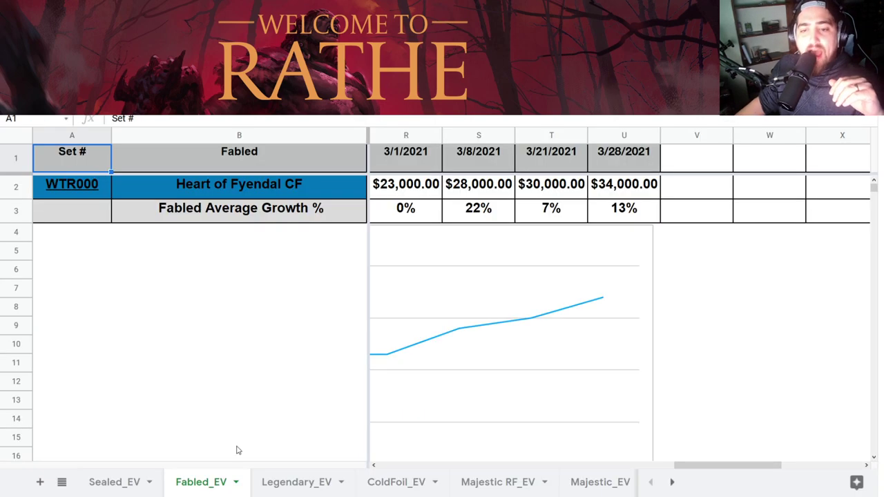
On the Legendary_EV sheet, look over the recent weekly cold foil prices and check the 3/21/2021 value of Scabskin Leathers CF.
left_click(285, 484)
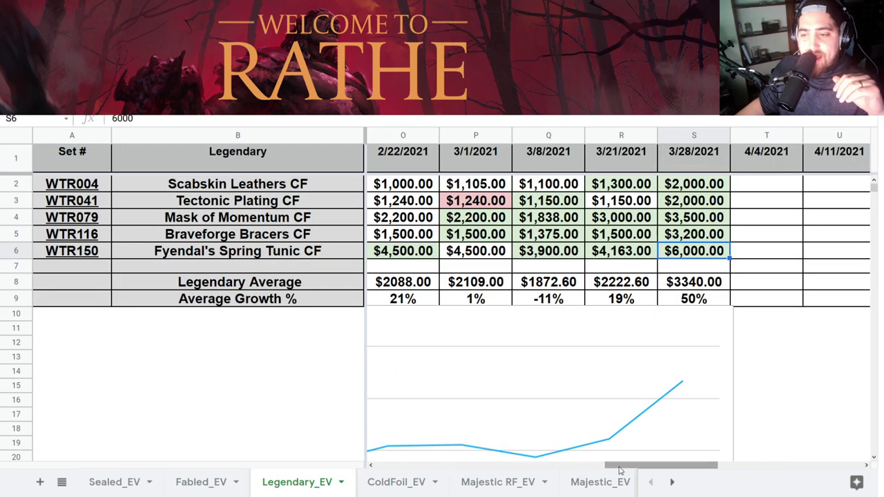
left_click_drag(619, 469, 596, 464)
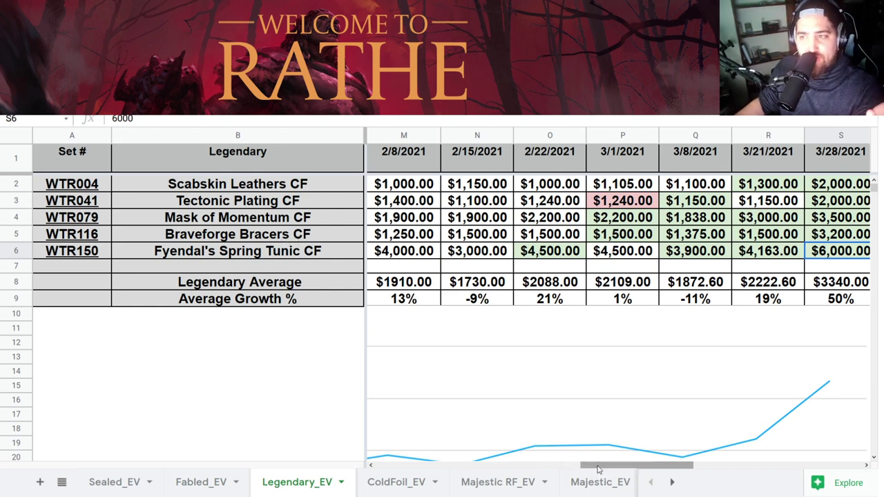
key("Left")
key("Up")
key("Up")
key("Up")
key("Up")
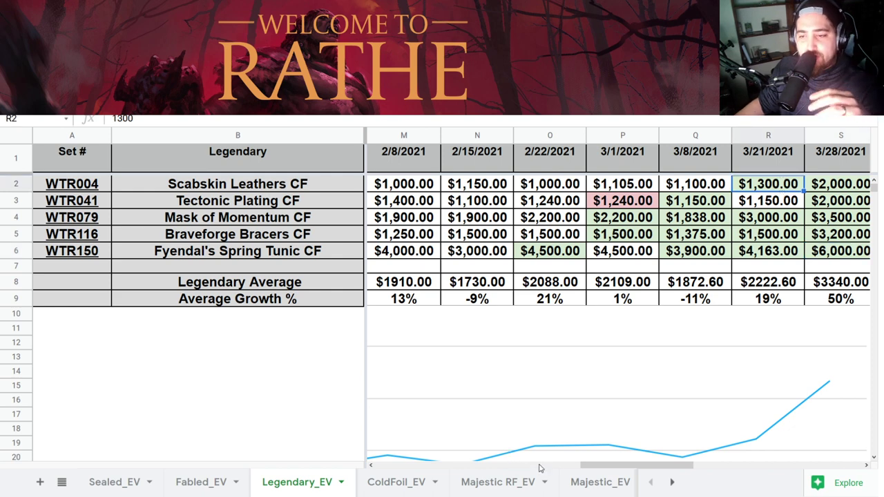
Follow the price of Tectonic Plating CF across 3/8/2021, 3/21/2021 and 3/28/2021.
left_click_drag(578, 469, 654, 465)
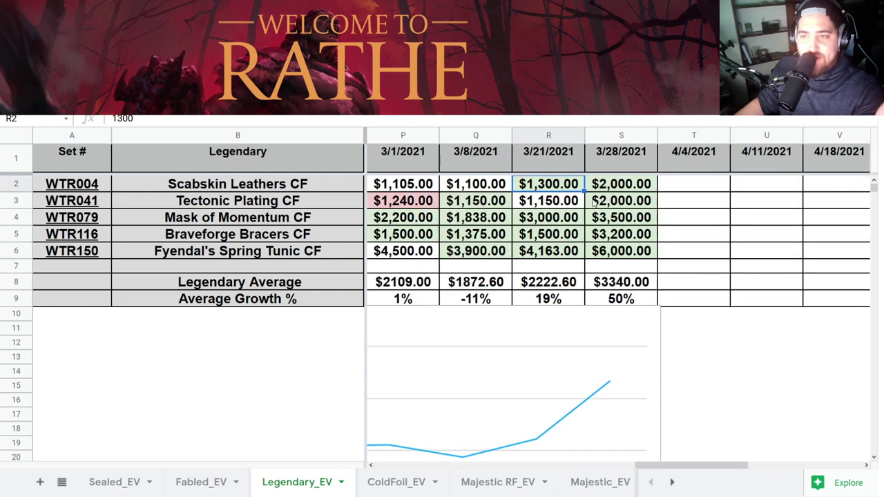
key("Down")
key("Left")
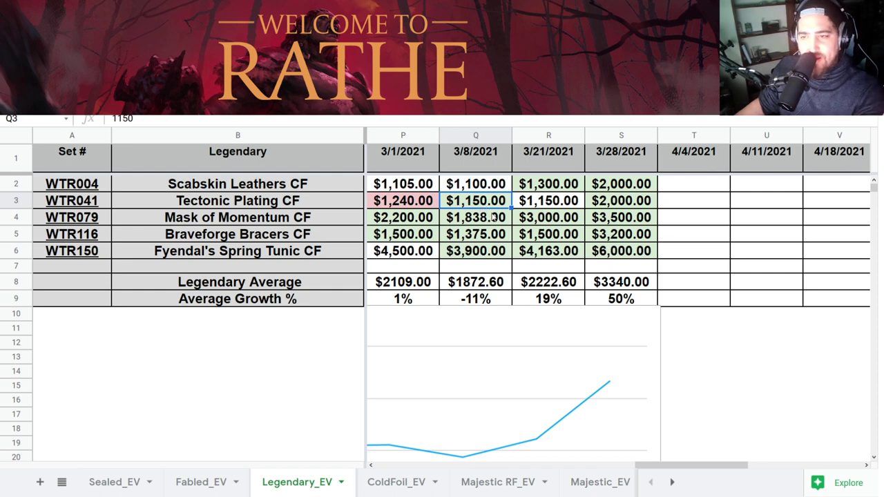
key("Right")
key("Right")
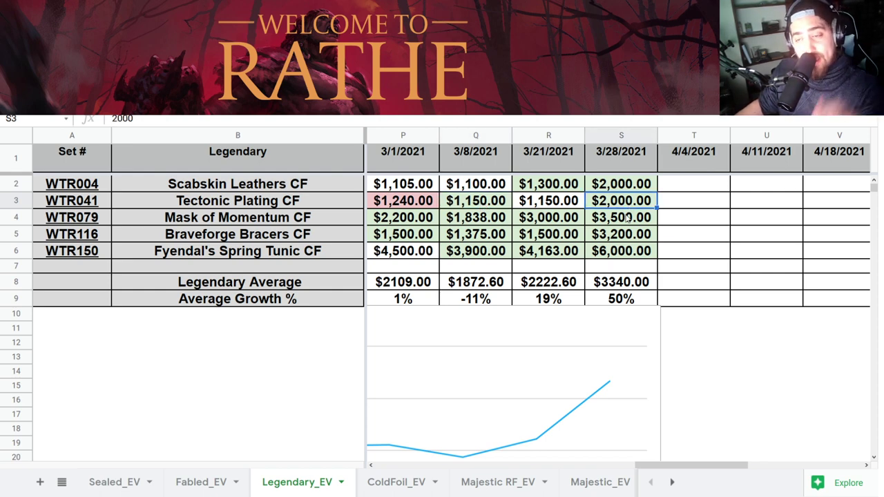
Compare the 3/28/2021 prices of Scabskin Leathers CF and Tectonic Plating CF.
left_click(620, 185)
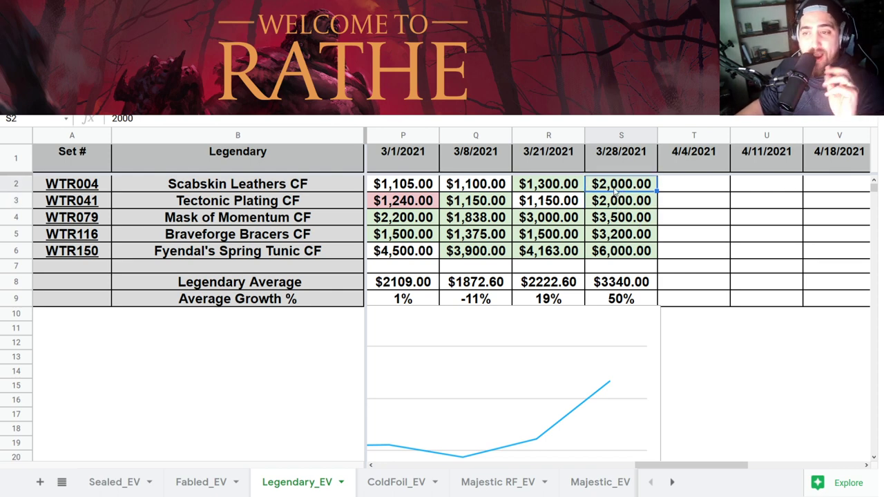
left_click(615, 200)
left_click(612, 186)
left_click(614, 201)
left_click(612, 186)
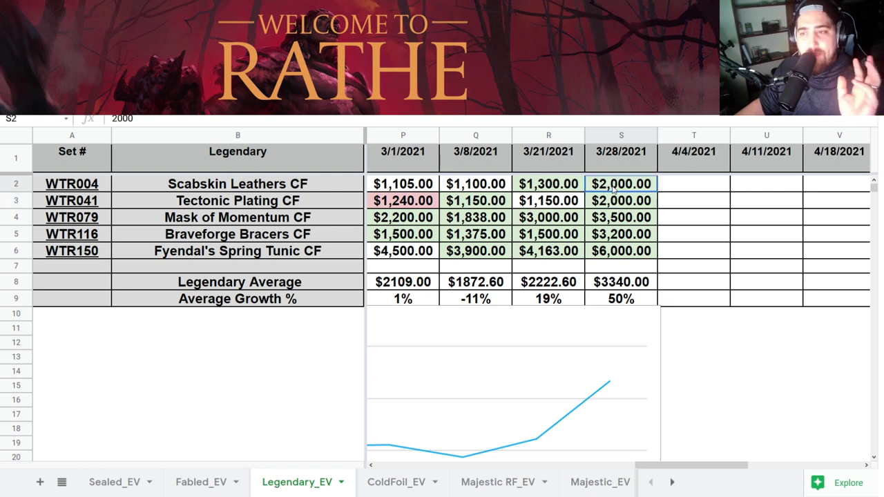
left_click(612, 201)
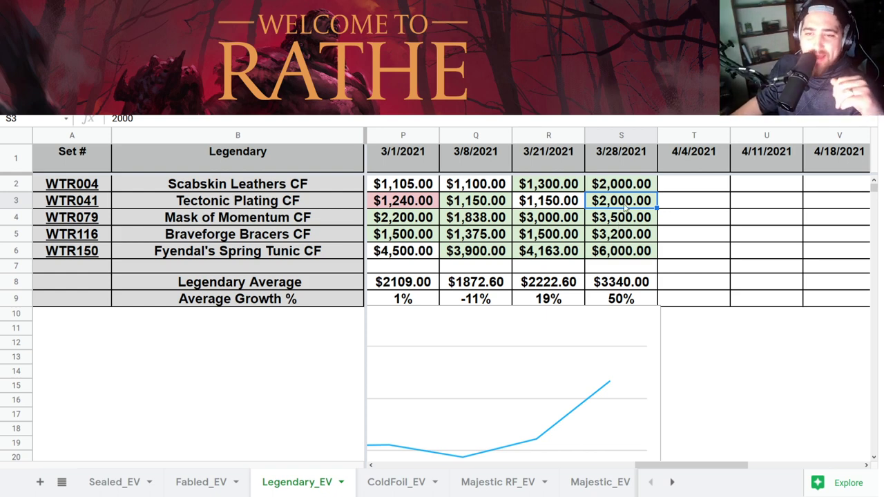
Go through the 3/28/2021 prices of Scabskin Leathers, Tectonic Plating, Braveforge Bracers and Mask of Momentum in cold foil.
left_click(606, 191)
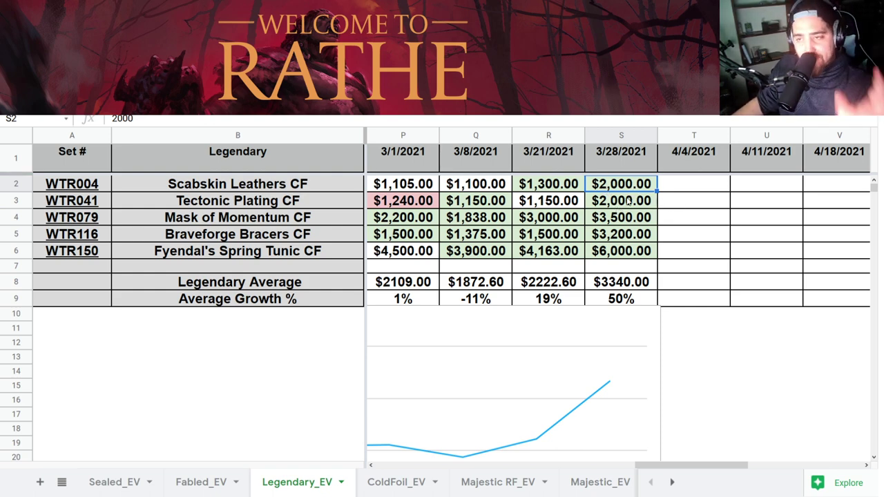
left_click(632, 206)
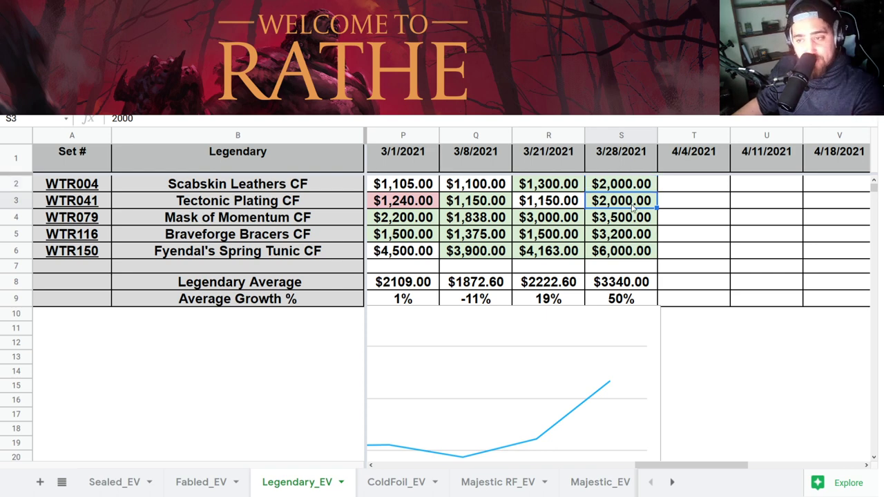
left_click(633, 233)
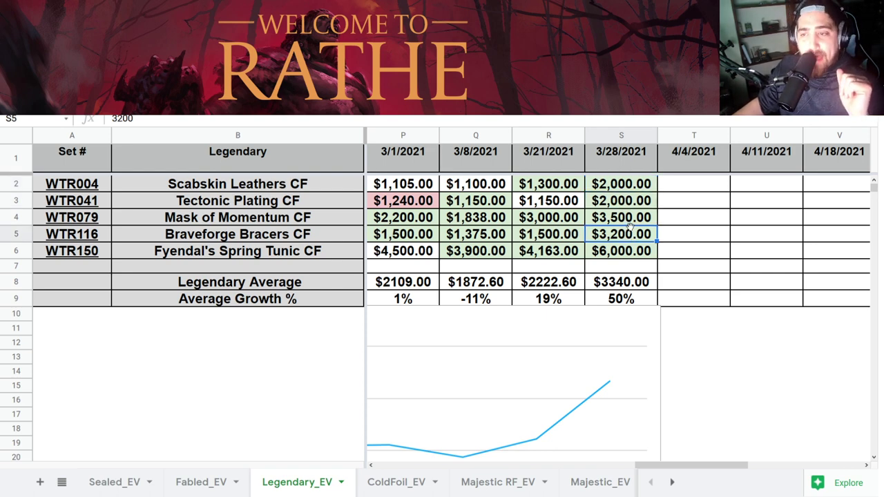
left_click(628, 222)
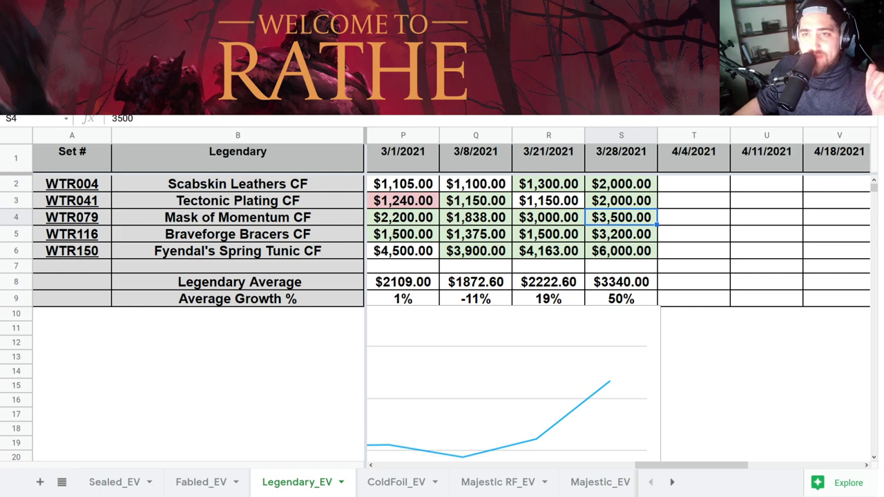
Switch to the eBay sold listings for Braveforge Bracers and examine the sale price of the Alpha cold foil sold on Mar 26, 2021.
key("ctrl+Tab")
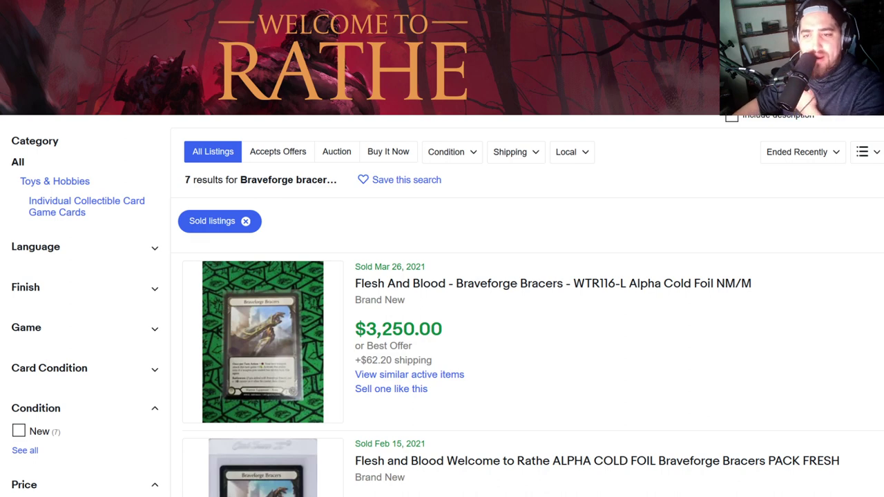
scroll(385, 170, "down", 3)
scroll(390, 171, "up", 1)
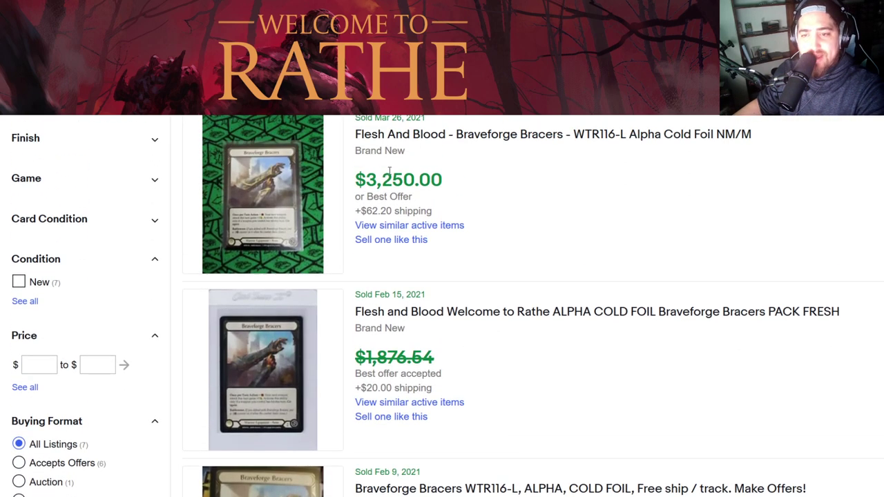
triple_click(386, 183)
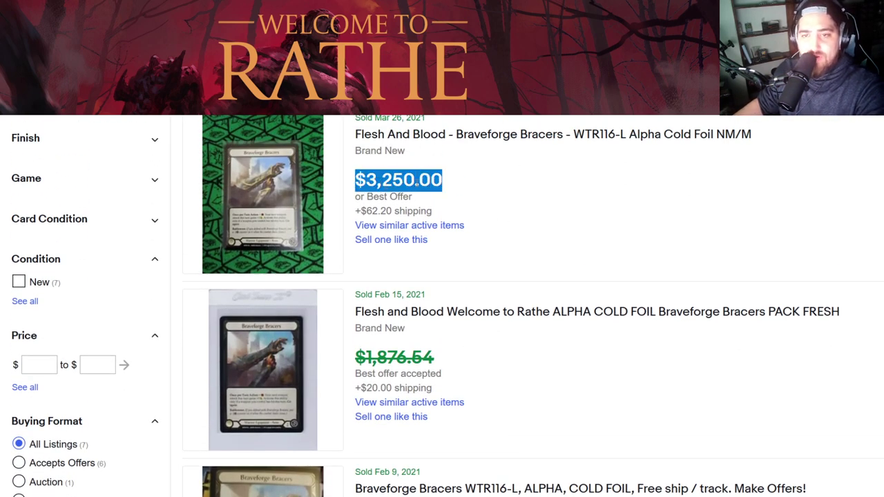
left_click_drag(476, 188, 351, 134)
left_click(436, 170)
left_click_drag(457, 191, 366, 178)
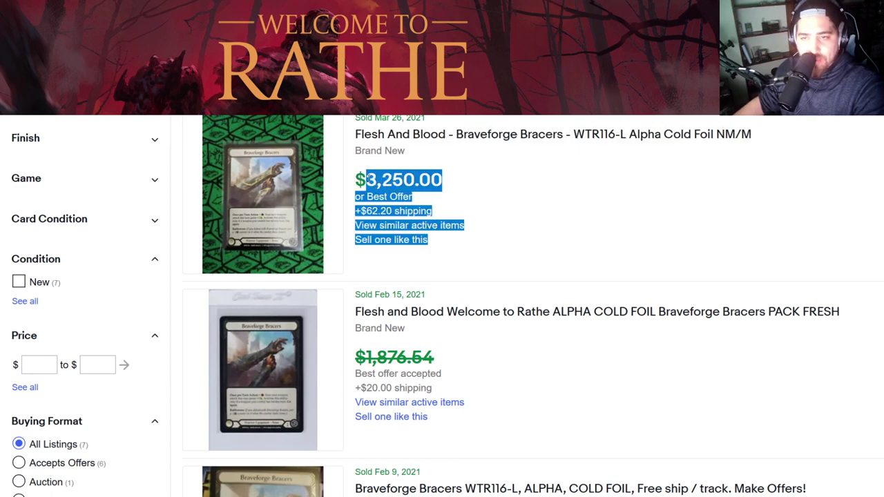
left_click(392, 174)
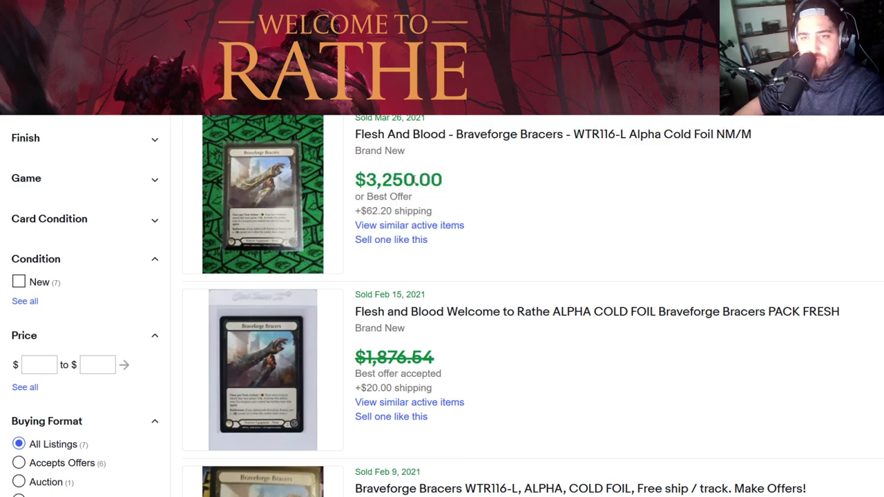
triple_click(415, 180)
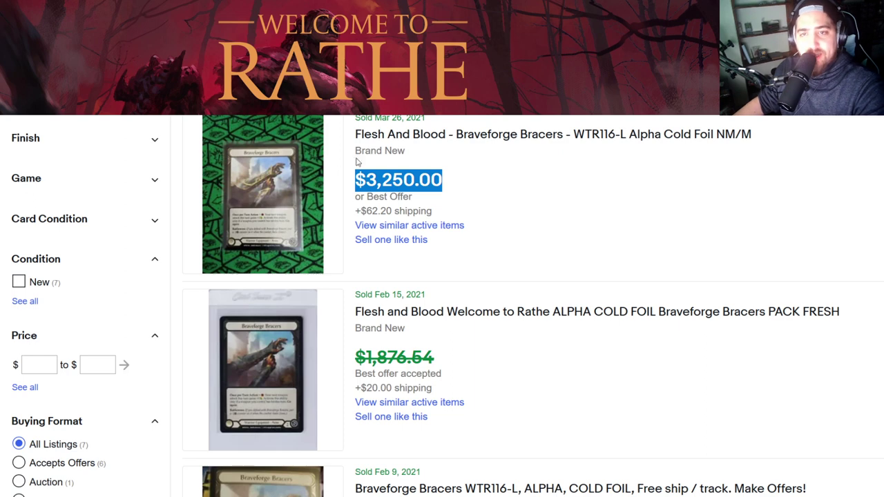
left_click(449, 183)
double_click(398, 180)
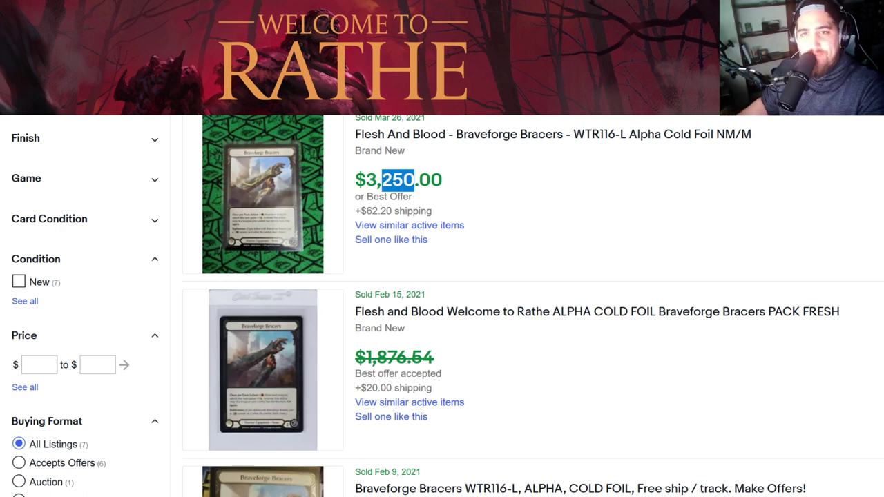
Return to the Legendary_EV sheet and check the 3/28/2021 price of Fyendal's Spring Tunic CF and the legendary average growth.
key("ctrl+Tab")
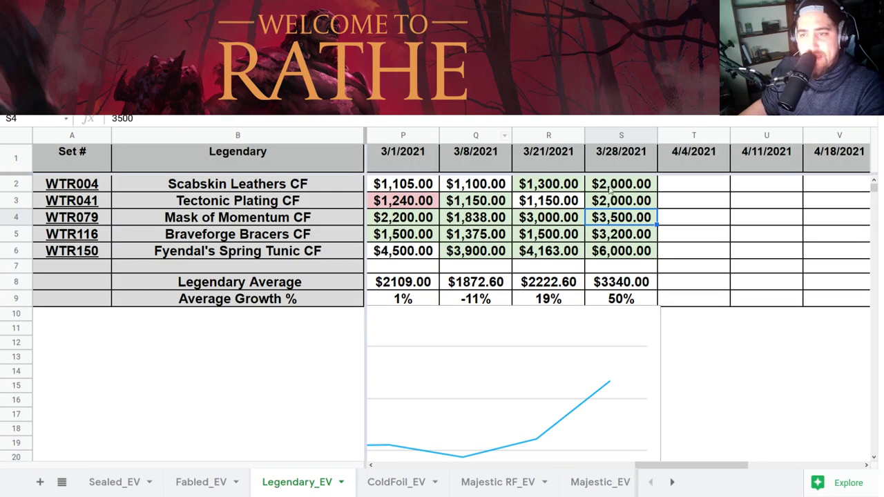
left_click(627, 257)
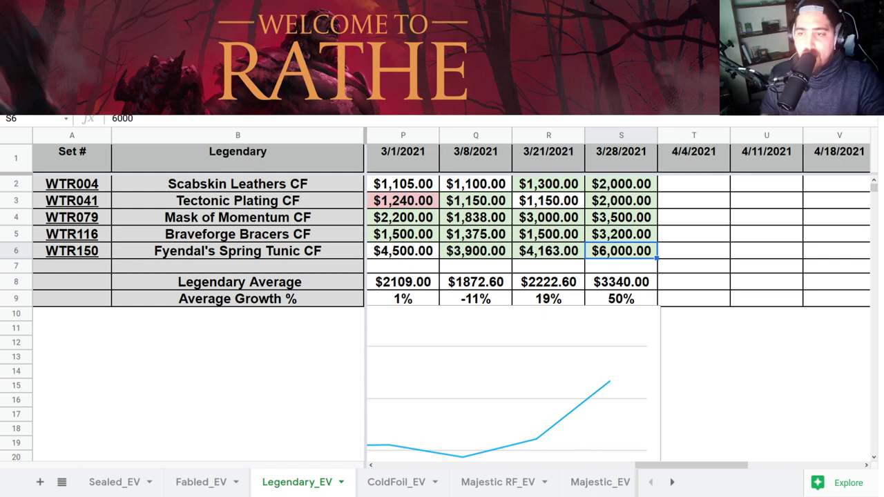
left_click(621, 298)
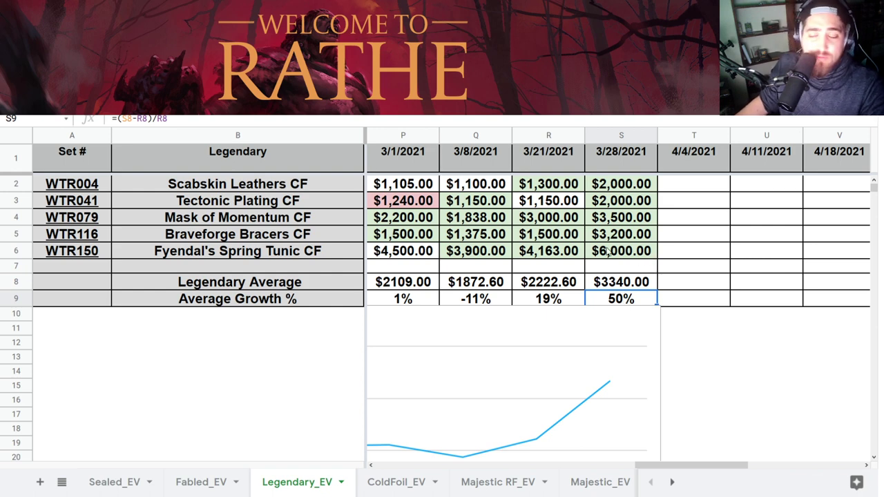
Go through the 3/28/2021 legendary cold foil prices from Scabskin Leathers down to Fyendal's Spring Tunic.
left_click(634, 236)
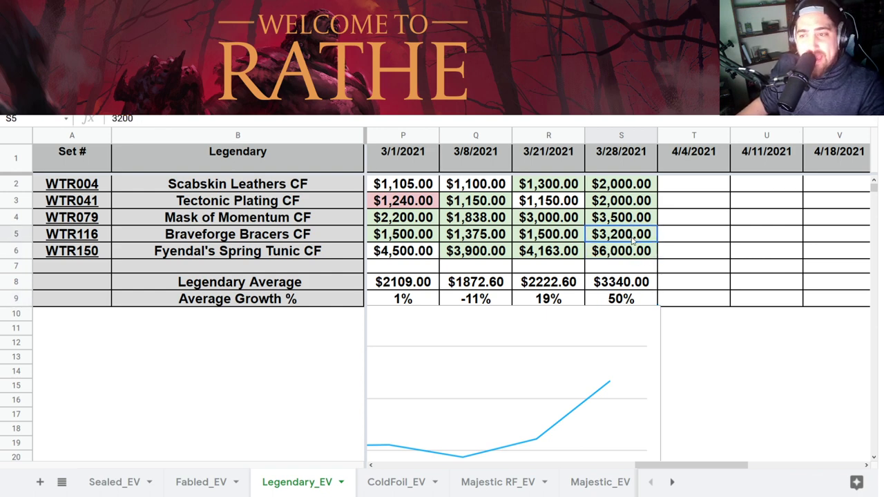
left_click(638, 202)
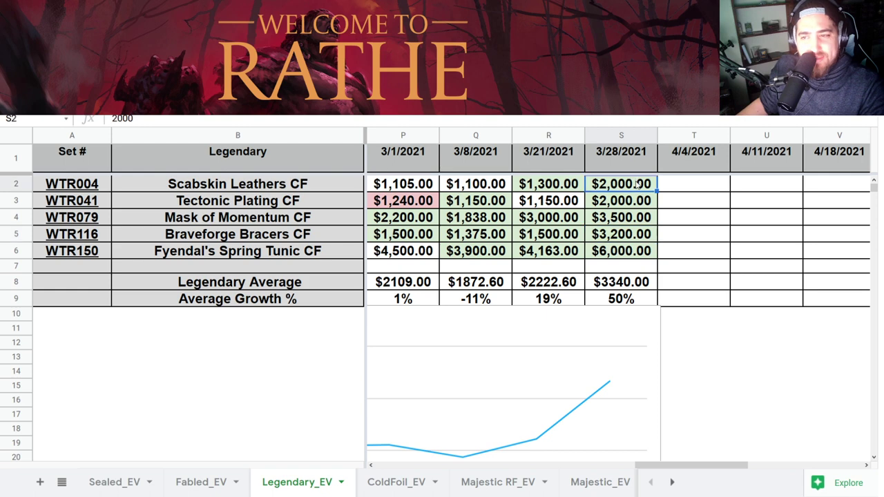
left_click(641, 219)
left_click(643, 236)
left_click(640, 253)
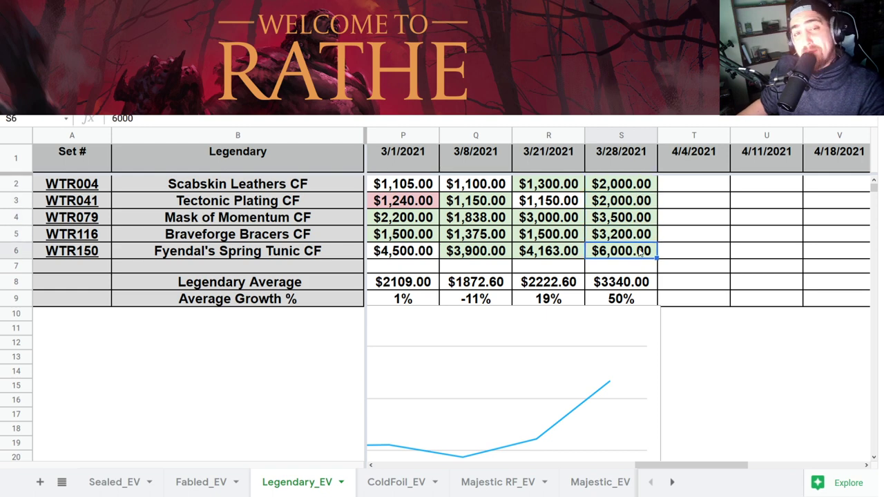
Look over the trend chart below the legendary average and growth rows.
scroll(631, 276, "down", 1)
left_click(623, 282)
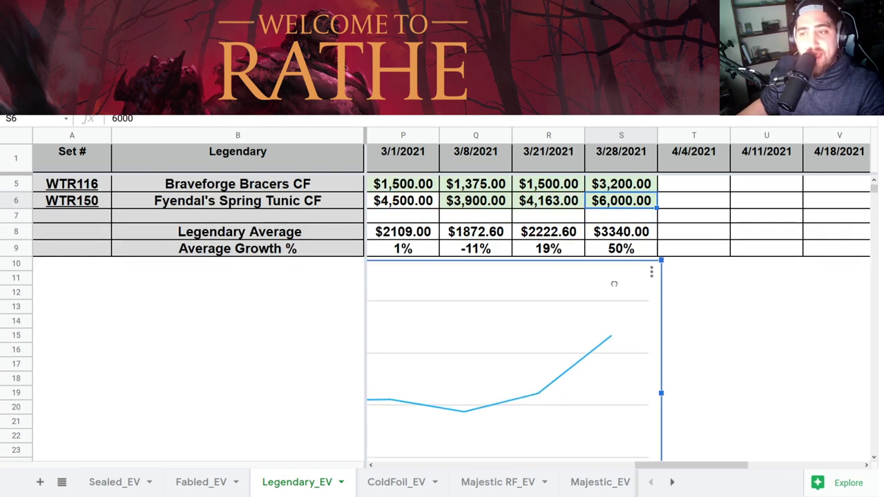
scroll(627, 284, "up", 1)
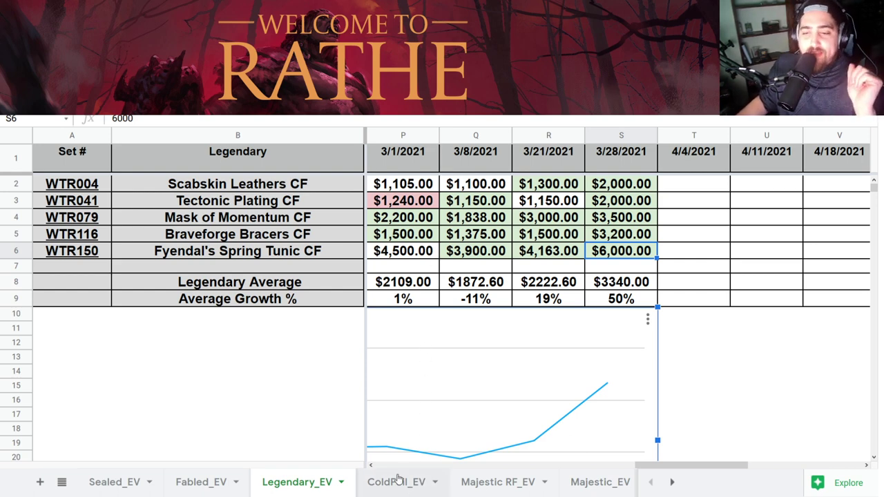
scroll(485, 406, "down", 2)
scroll(485, 406, "up", 2)
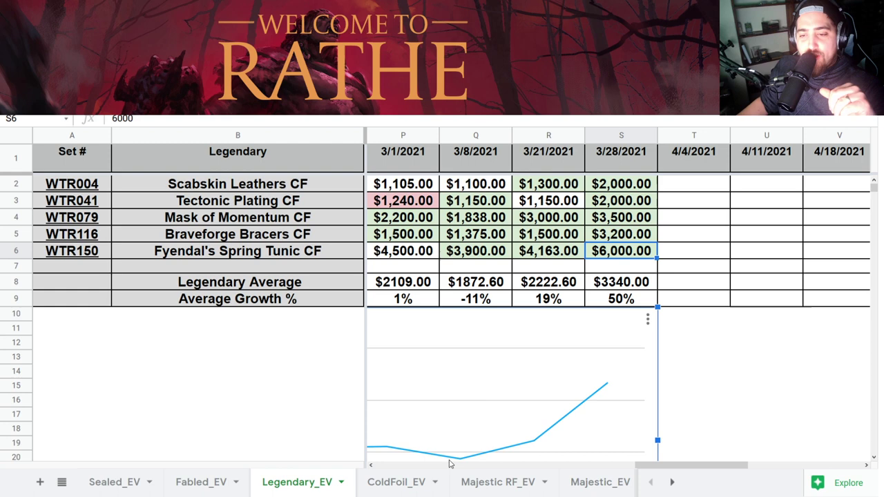
Open the ColdFoil_EV sheet and look over the 3/28/2021 prices between Barkbone Strapping CF and Goliath Gauntlet CF.
left_click(396, 481)
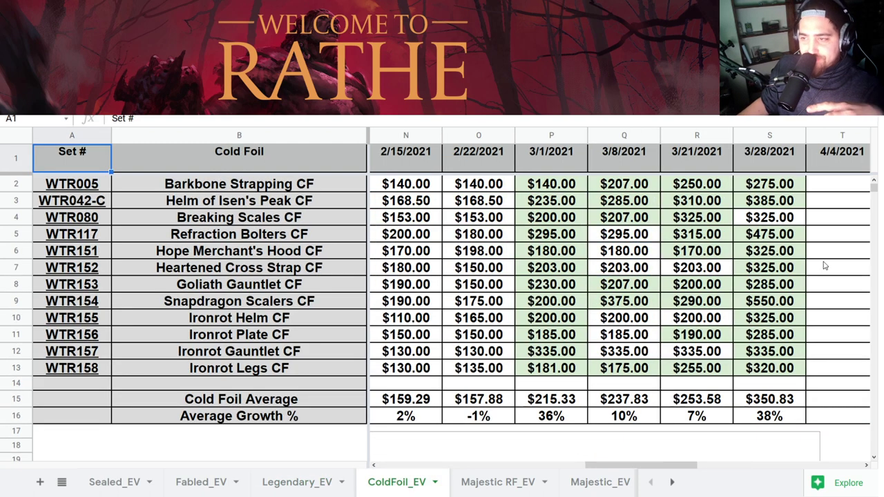
left_click(789, 281)
left_click(770, 204)
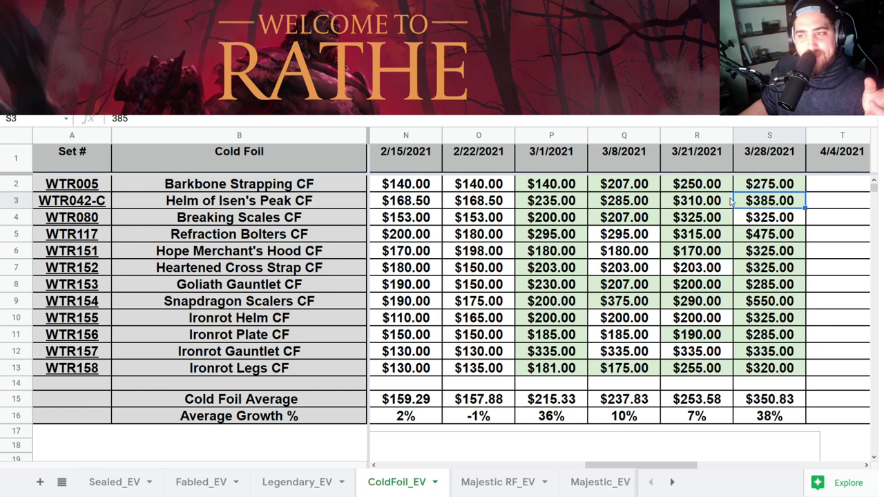
left_click(758, 192)
left_click(757, 219)
left_click(758, 229)
left_click(770, 293)
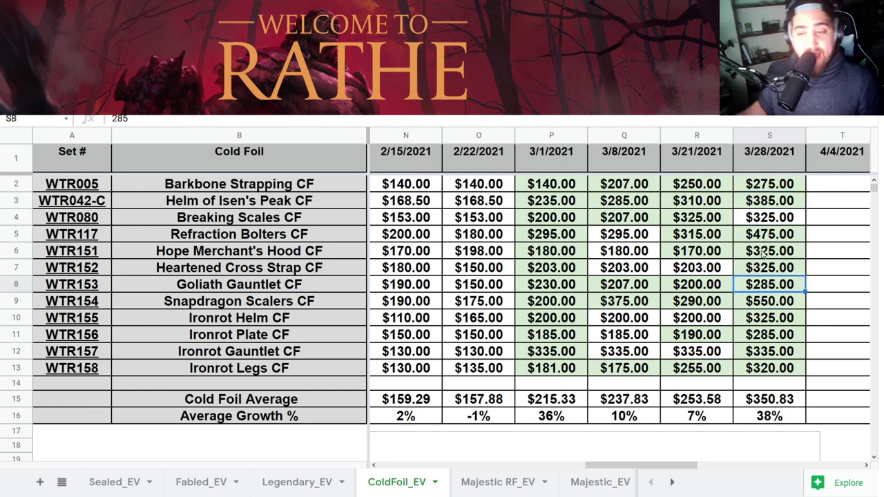
Check the 3/28/2021 price of Braveforge Bracers CF on the Legendary_EV sheet and return to ColdFoil_EV.
left_click(336, 487)
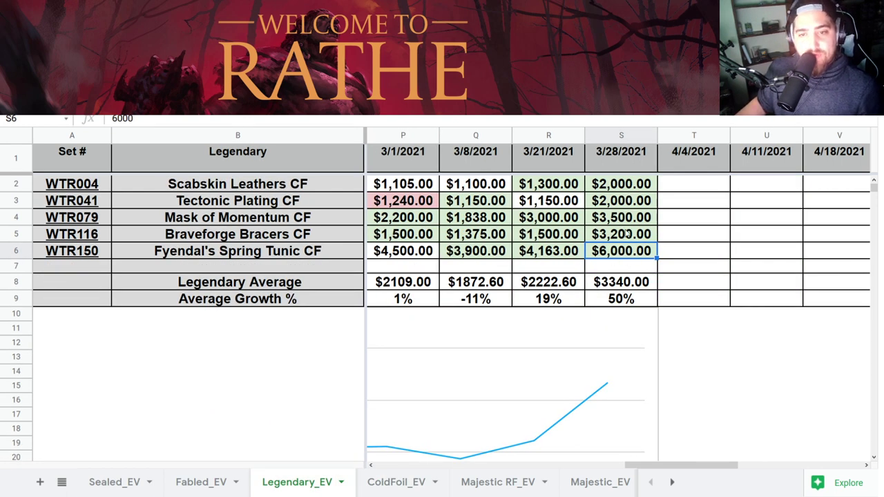
left_click(630, 234)
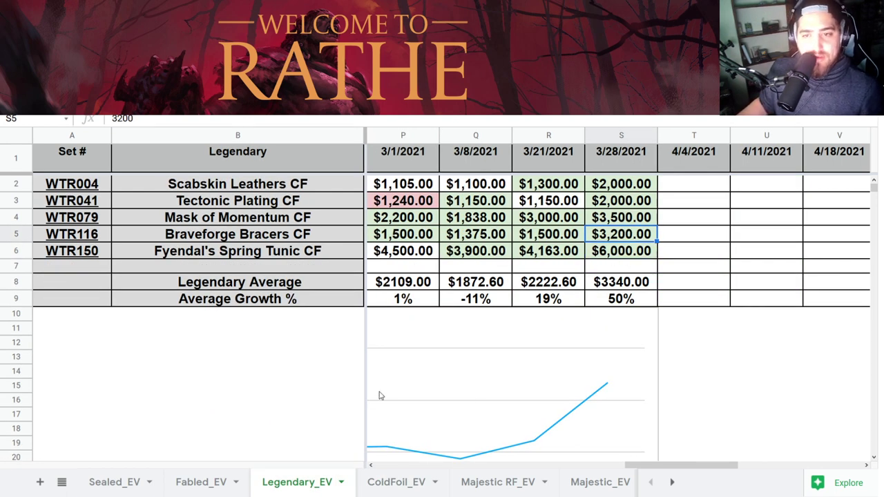
left_click(385, 488)
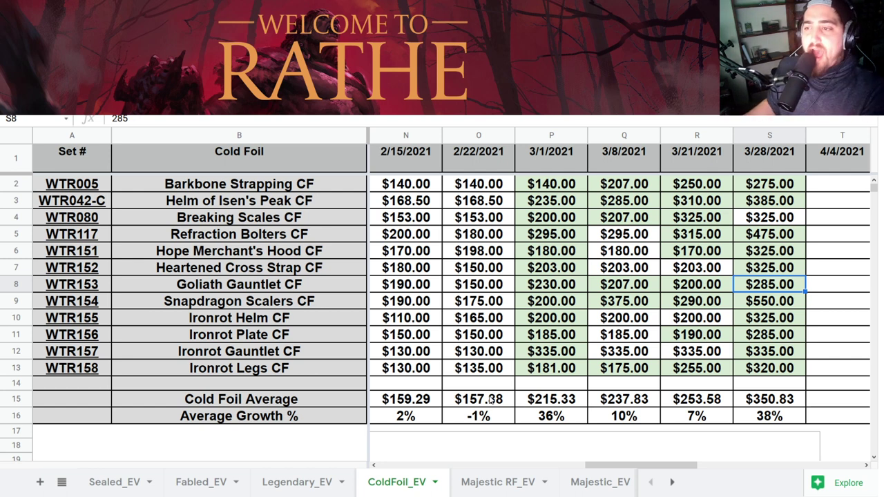
Examine the 3/28/2021 cold foil prices from Barkbone Strapping down to Ironrot Legs, rechecking Snapdragon Scalers and Heartened Cross Strap.
left_click(744, 237)
left_click(779, 185)
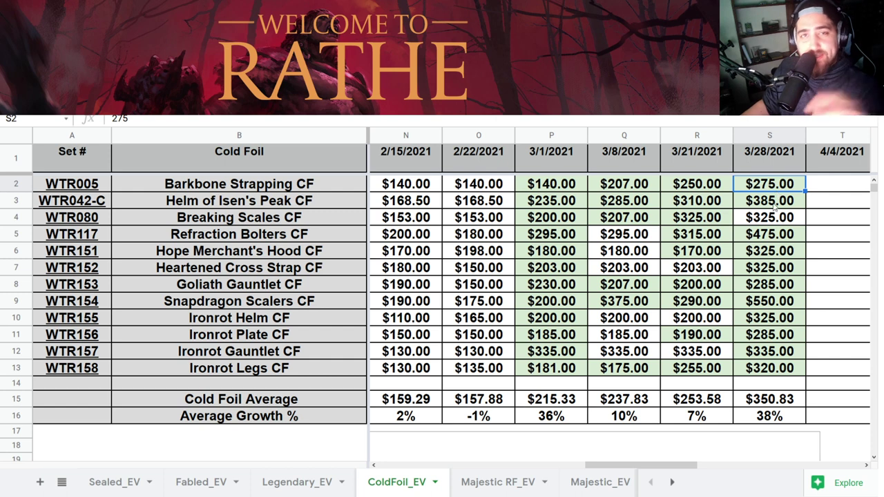
left_click(770, 251)
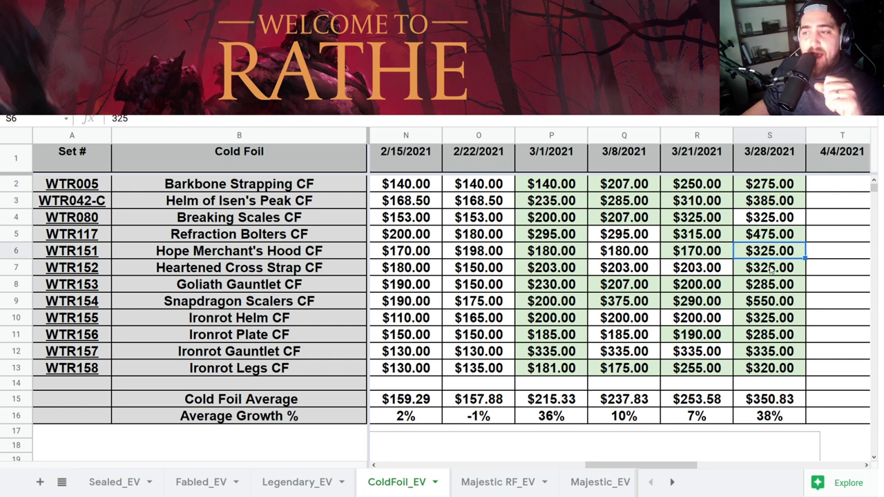
left_click(771, 302)
left_click(772, 319)
left_click(772, 352)
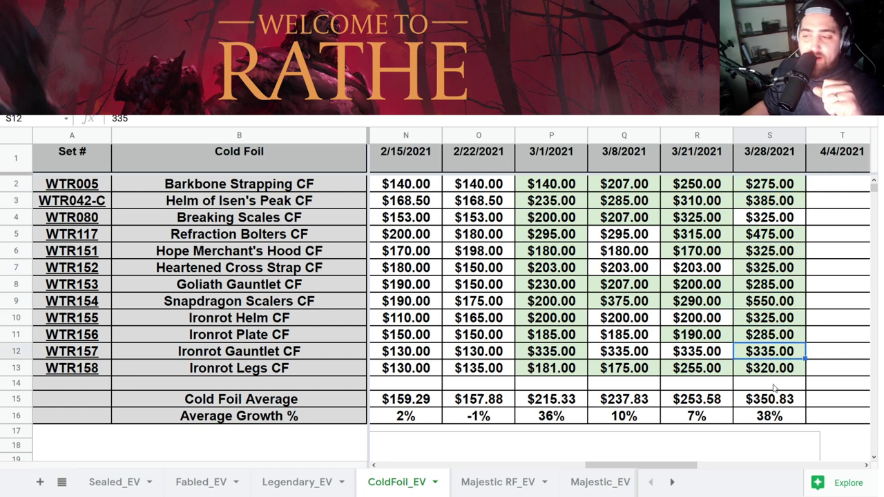
left_click(774, 370)
left_click(768, 304)
left_click(764, 269)
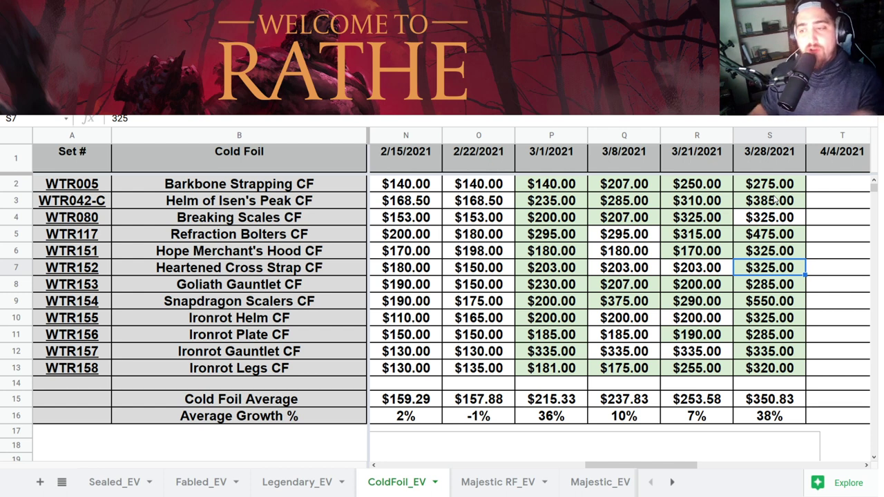
Compare the 3/28/2021 prices of Barkbone Strapping, Refraction Bolters, Goliath Gauntlet and the lower-listed cold foils.
left_click(750, 184)
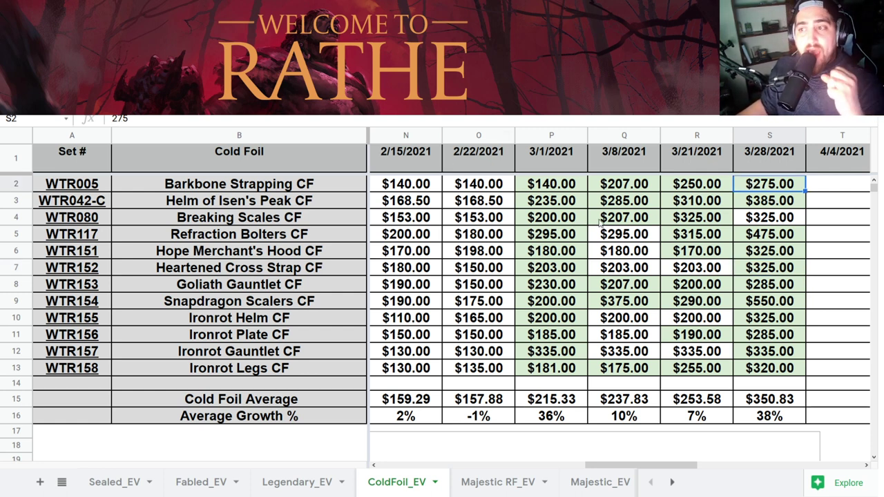
left_click(752, 238)
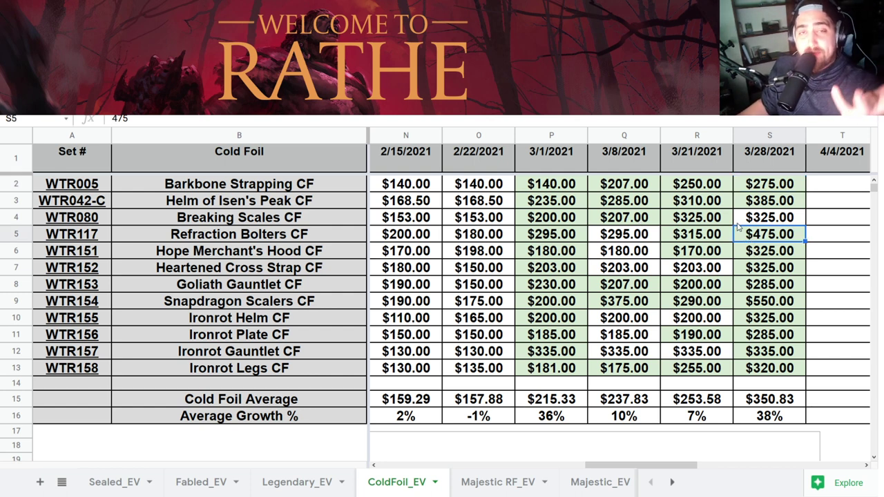
left_click(796, 283)
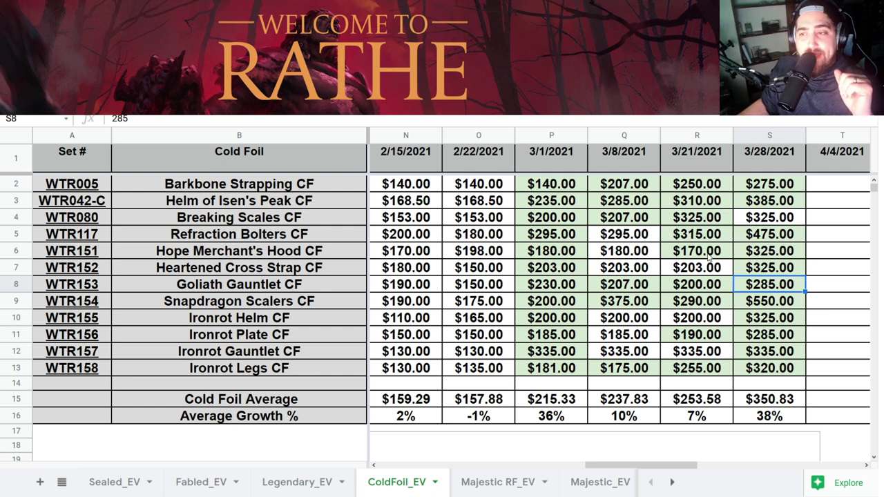
left_click(768, 235)
left_click(766, 280)
left_click(766, 302)
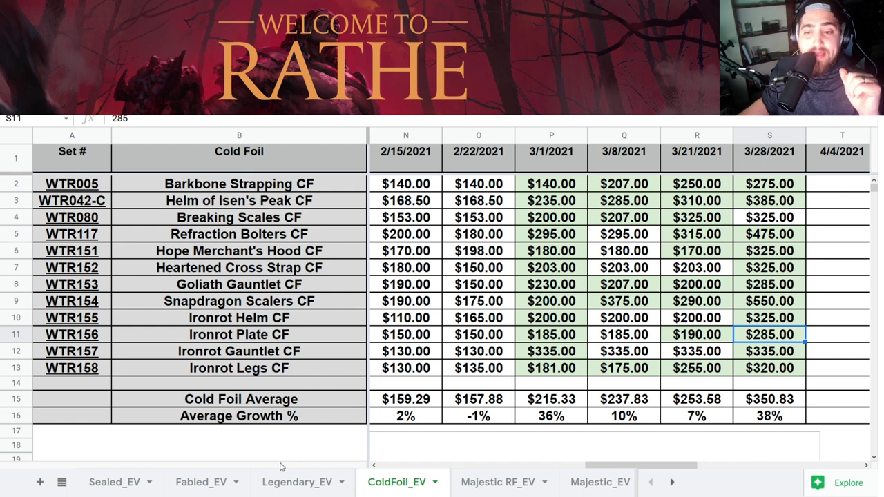
Compare the cold foil prices on Legendary_EV with those on ColdFoil_EV, including the 3/28/2021 price of Heartened Cross Strap CF.
left_click(296, 482)
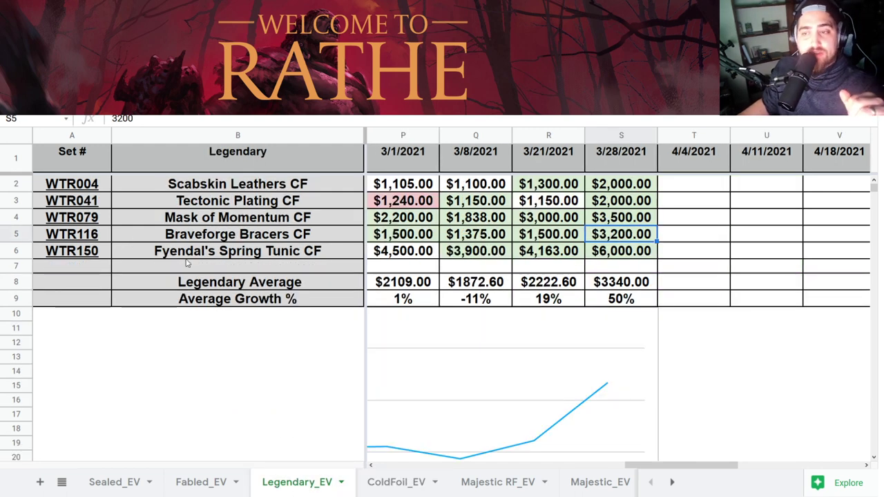
left_click(397, 482)
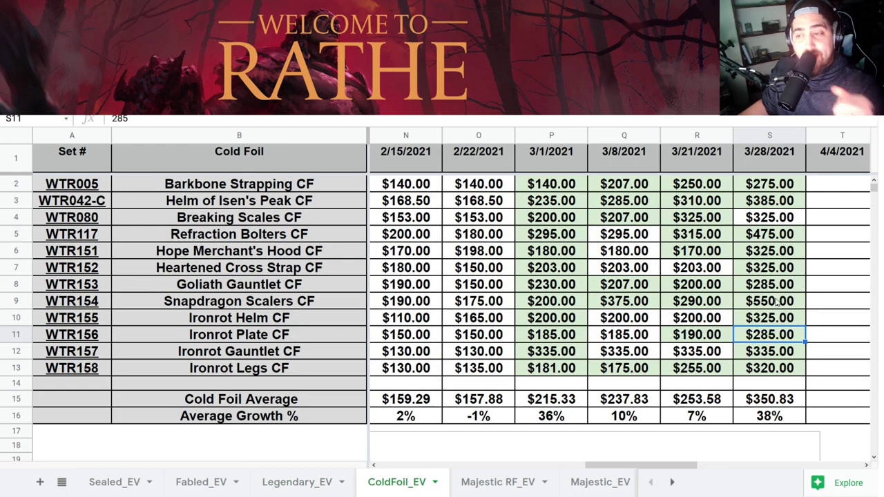
left_click(772, 273)
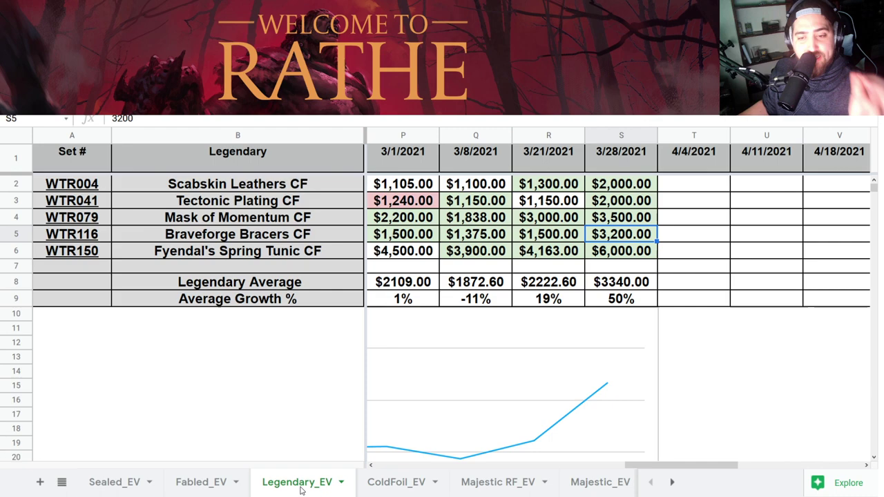
left_click(306, 478)
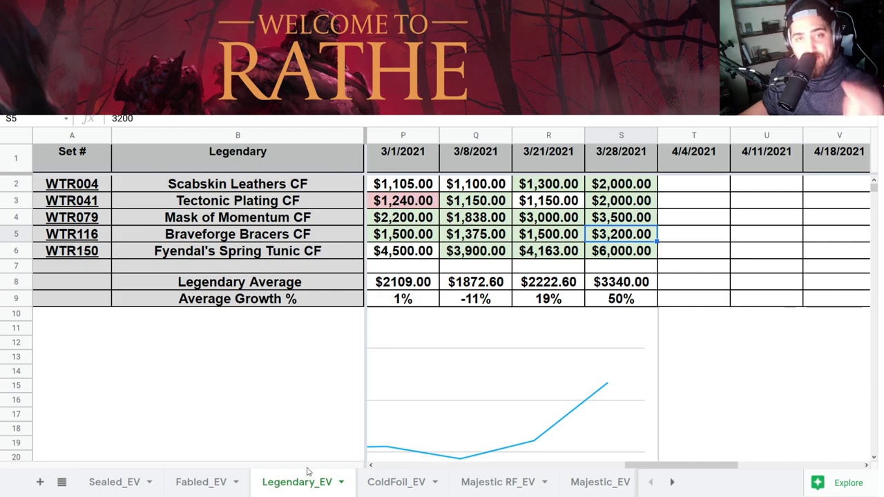
left_click(415, 484)
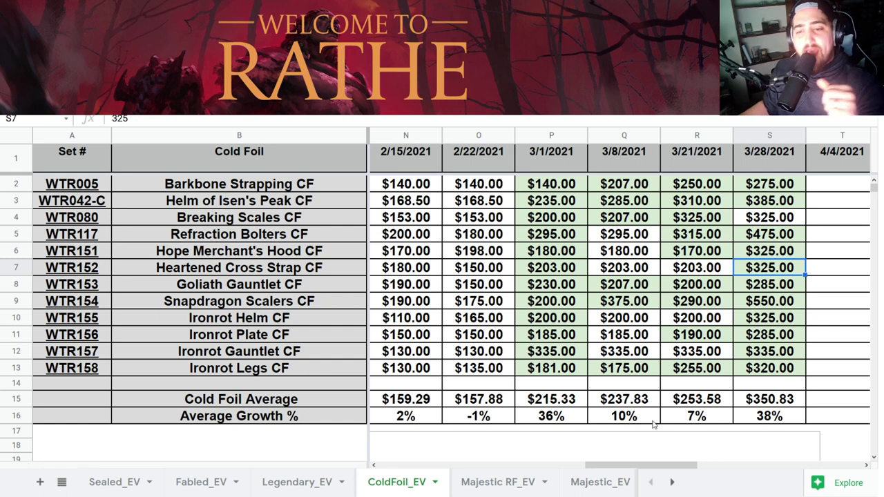
Compare the 3/28/2021 values on the Legendary_EV and Fabled_EV sheets, ending back on ColdFoil_EV.
left_click(317, 479)
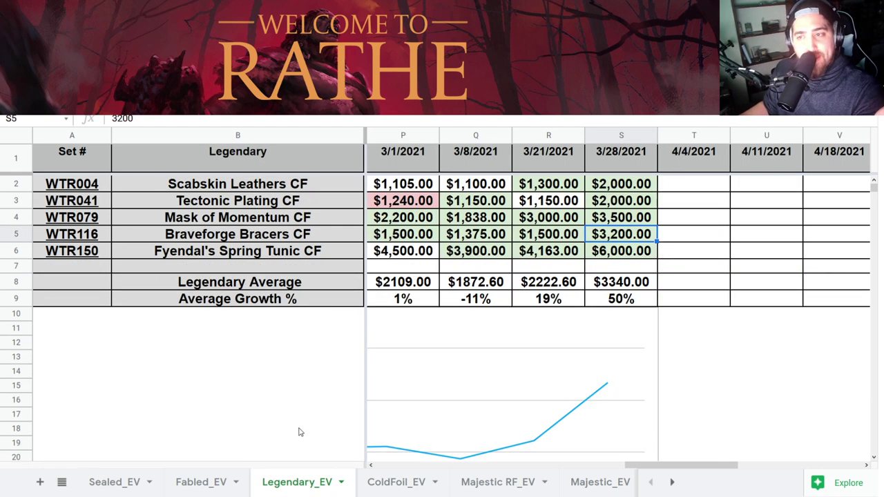
left_click(398, 486)
left_click(206, 485)
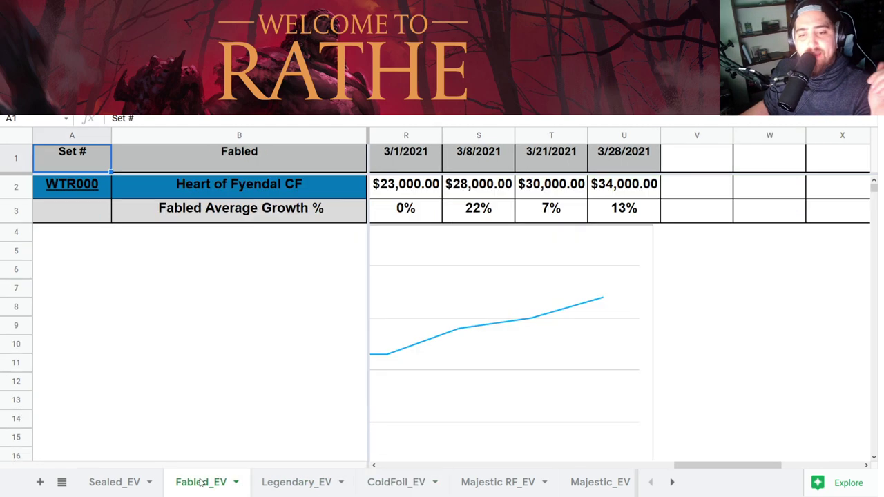
left_click(297, 486)
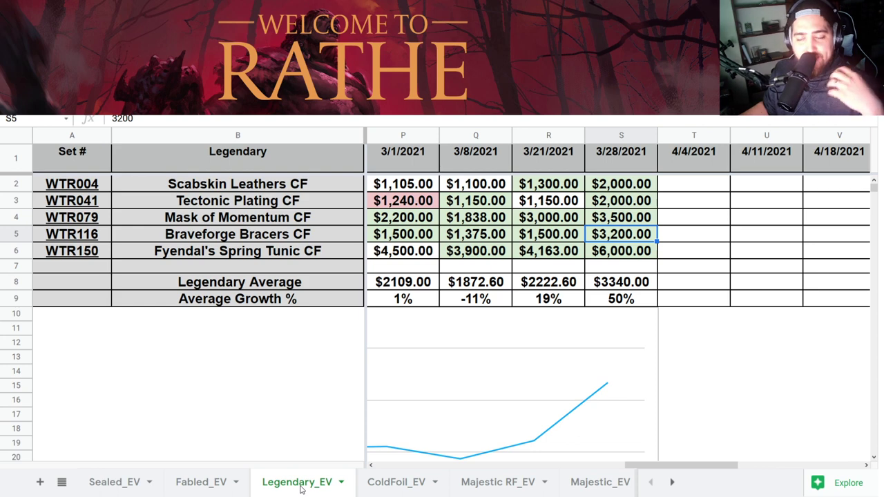
left_click(379, 487)
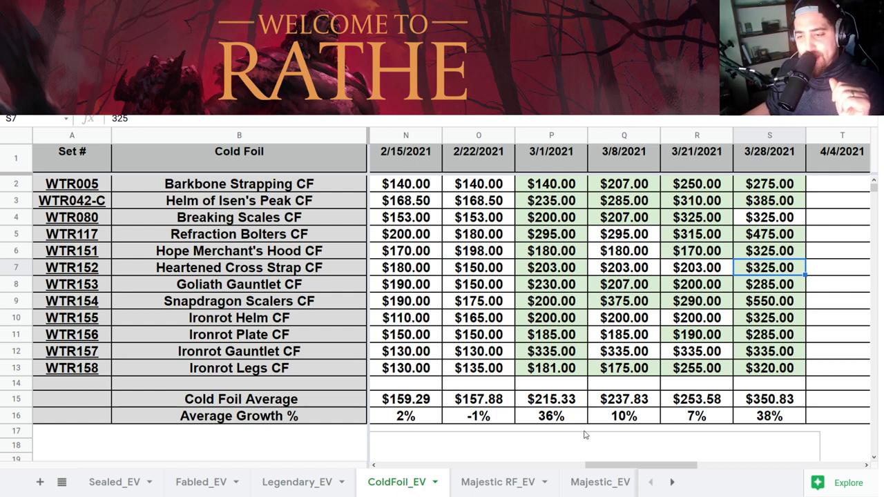
Examine the 3/28/2021 cold foil prices one by one from Barkbone Strapping CF down to Hope Merchant's Hood CF.
left_click_drag(631, 466, 687, 467)
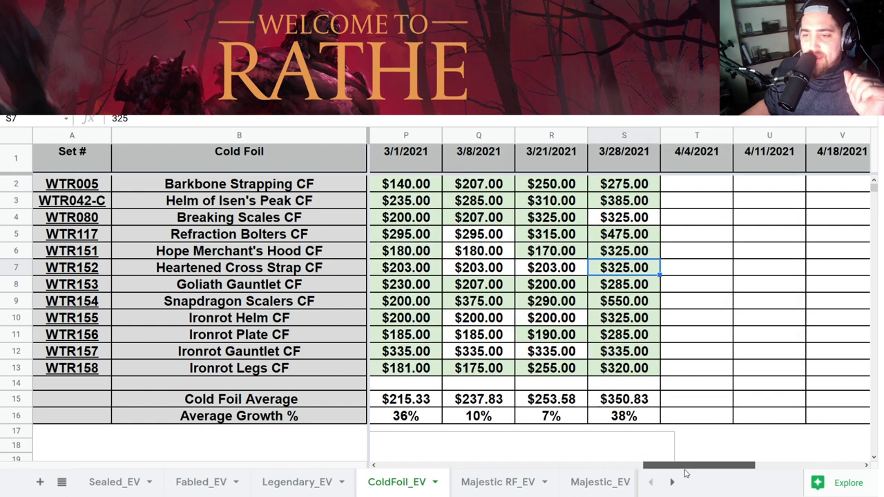
left_click(654, 185)
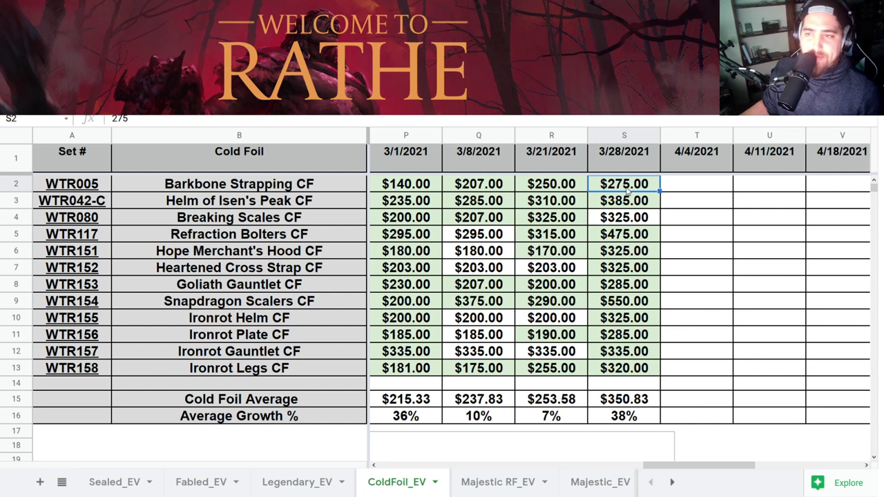
left_click(629, 201)
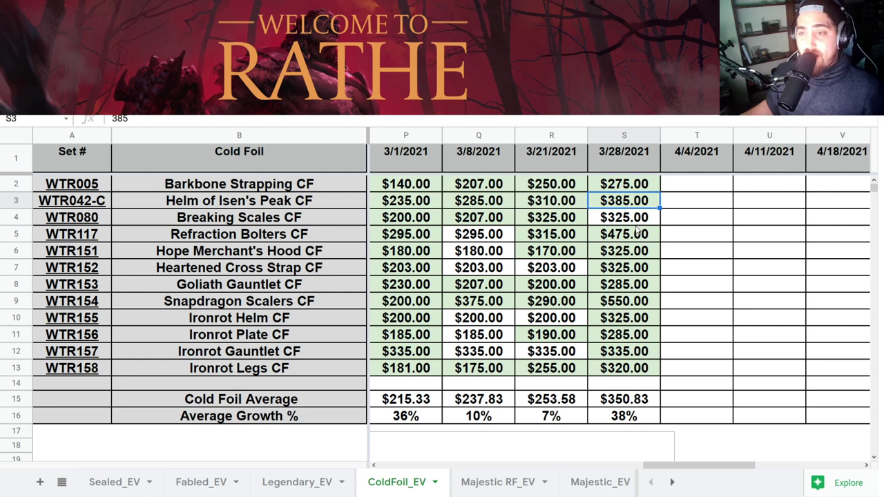
left_click(625, 221)
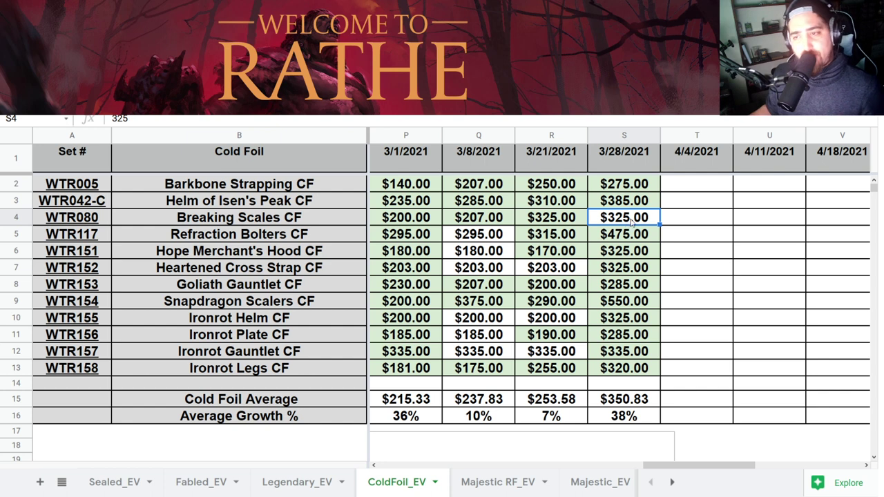
left_click(641, 233)
left_click(637, 254)
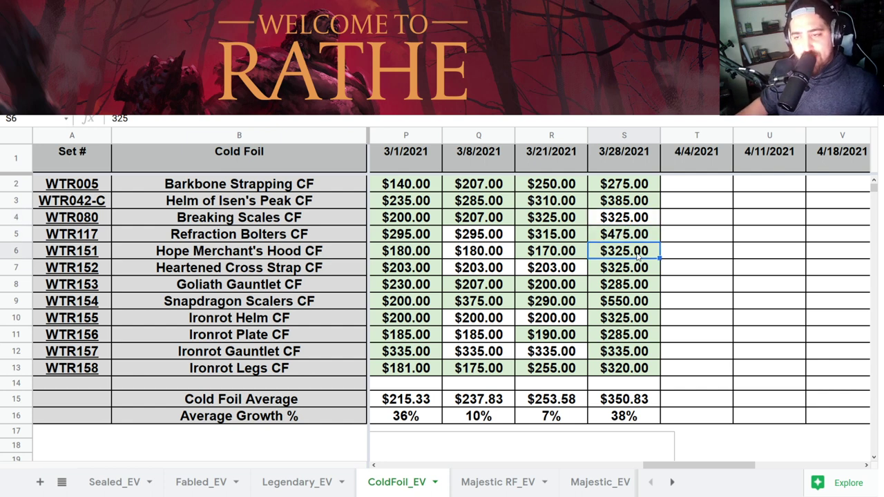
Compare the 3/21/2021 and 3/28/2021 prices of Hope Merchant's Hood, Heartened Cross Strap and Goliath Gauntlet cold foils.
left_click(554, 261)
left_click(606, 255)
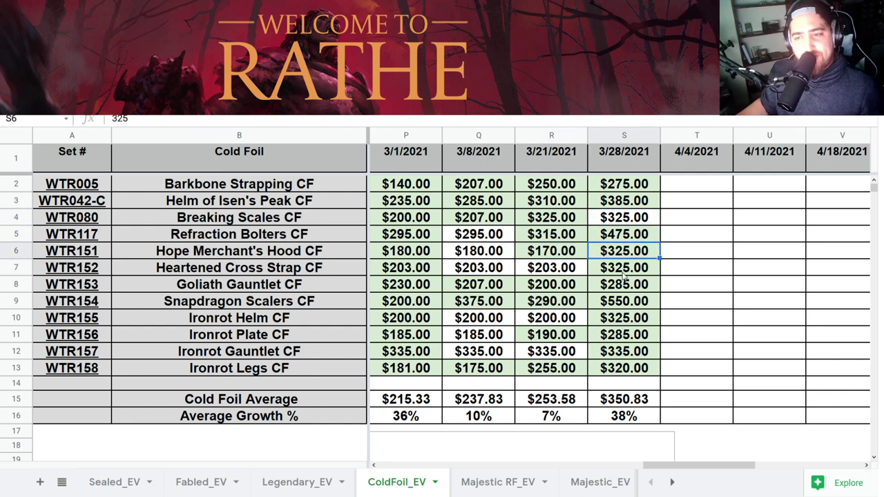
left_click(623, 274)
left_click(585, 272)
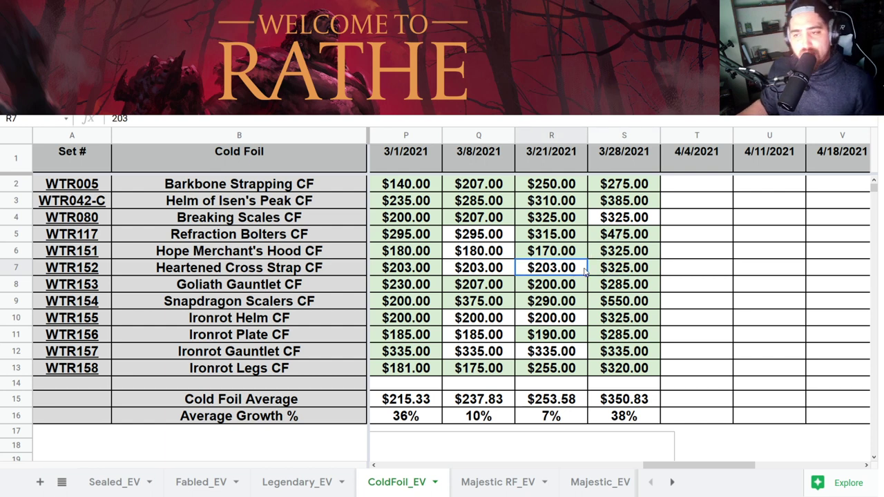
left_click(609, 270)
left_click(565, 291)
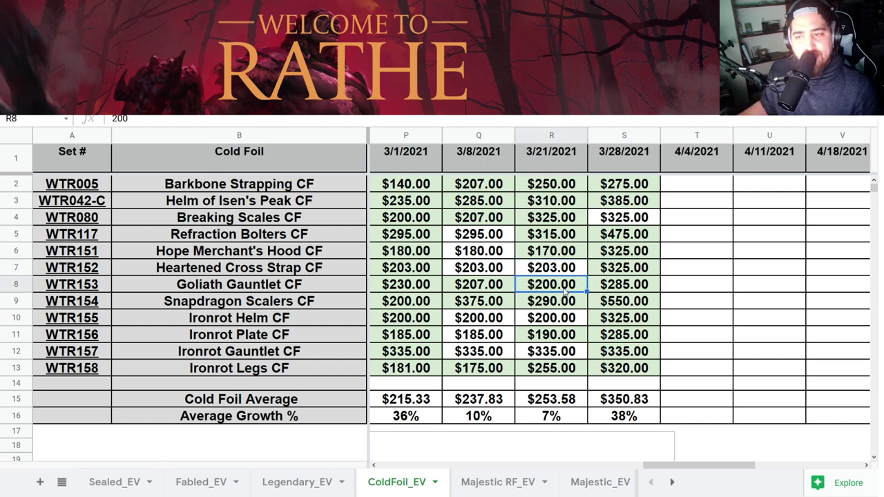
key("Right")
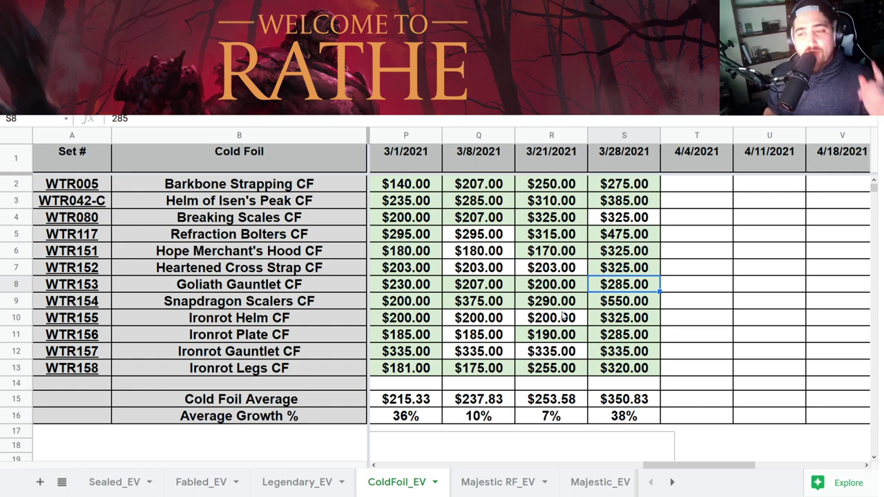
Check the 3/28/2021 prices of the four Ironrot cold foils, from Ironrot Helm CF to Ironrot Legs CF.
scroll(557, 316, "down", 1)
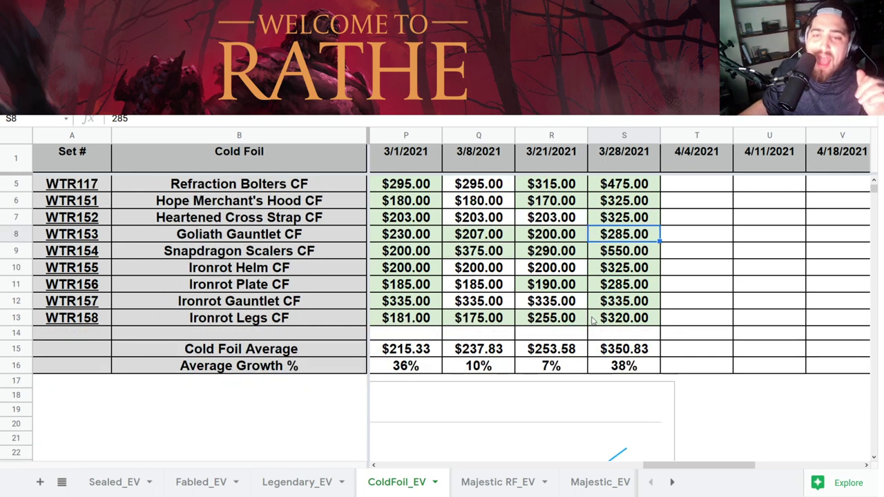
left_click(615, 272)
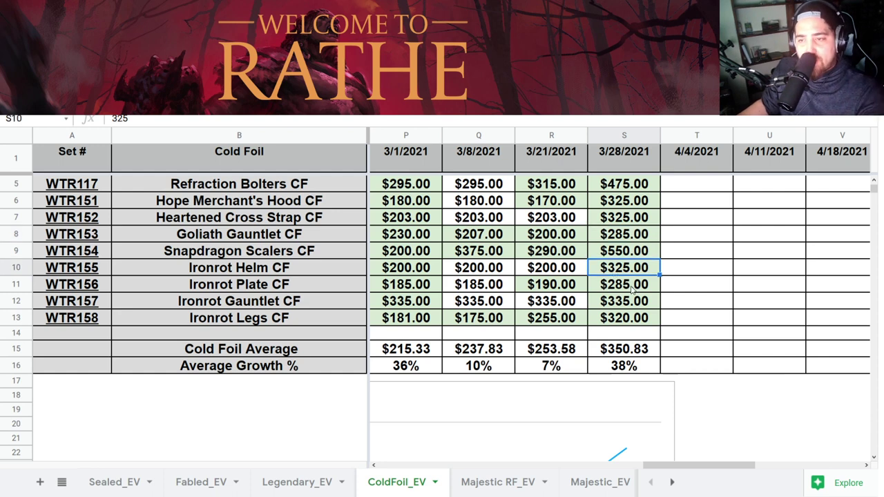
left_click(628, 289)
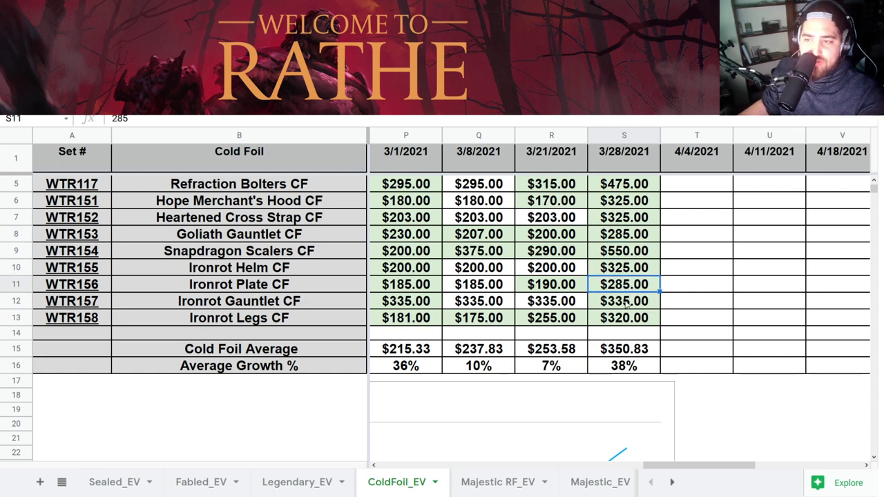
left_click(628, 304)
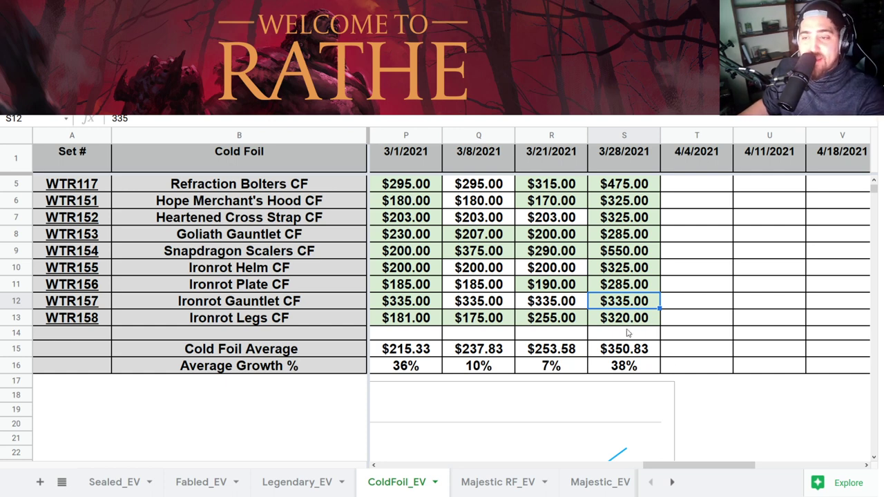
left_click(650, 317)
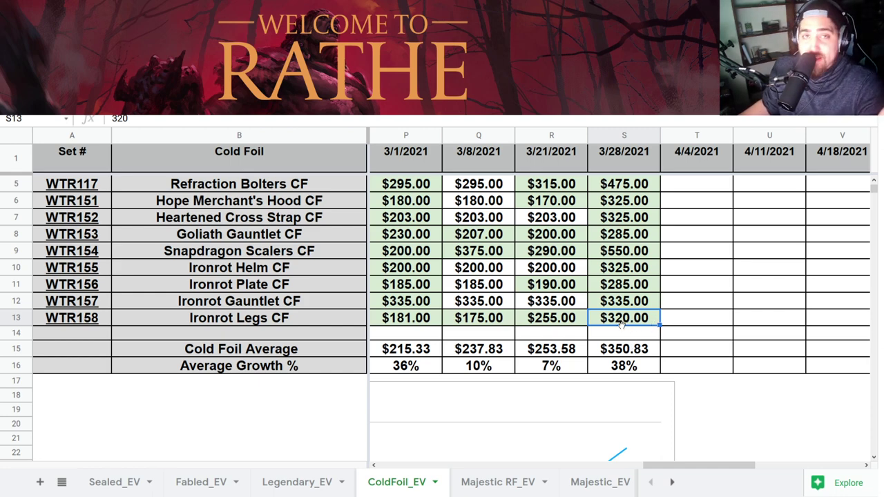
Check the 3/28/2021 Cold Foil Average and its Average Growth %.
scroll(621, 334, "up", 1)
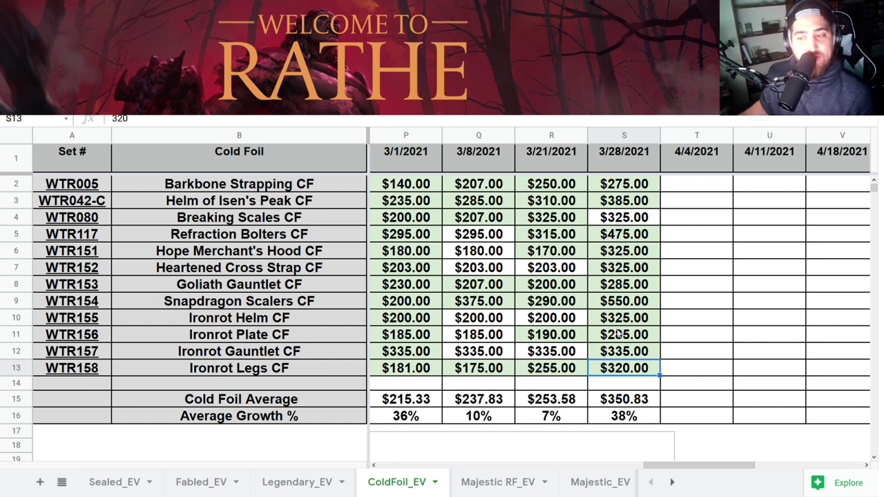
left_click(620, 406)
left_click(598, 415)
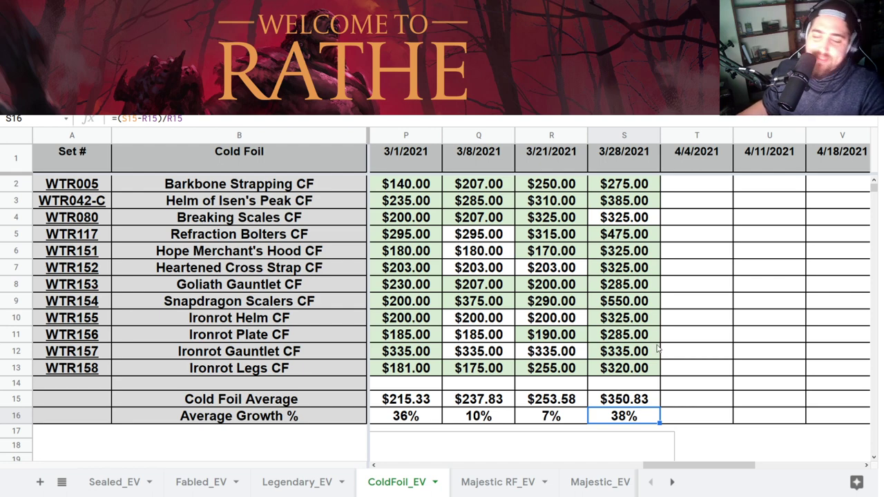
Review the 3/28/2021 prices of Spinal Crush, Ancestral Empowerment and Tome of Fyendal on the Majestic RF_EV sheet.
left_click(503, 482)
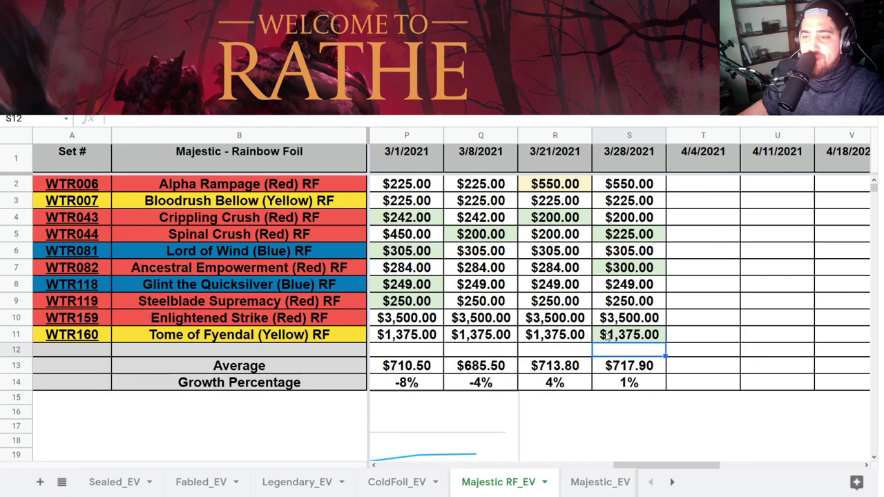
left_click(635, 235)
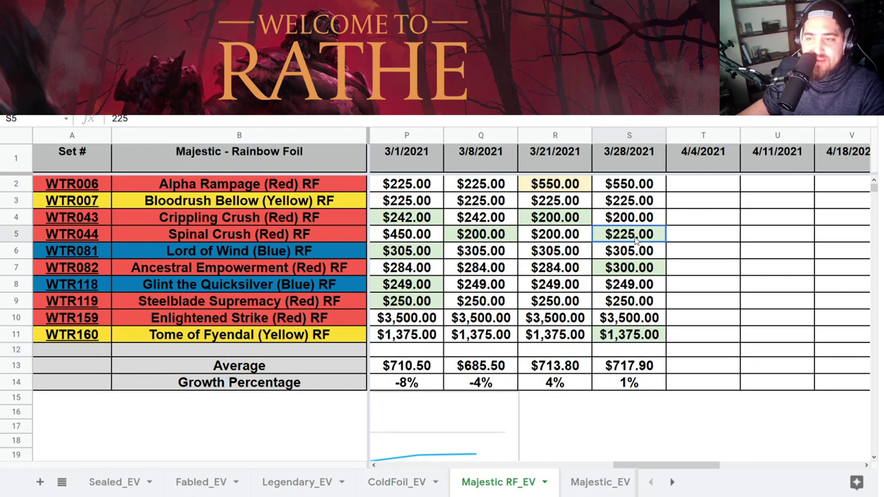
left_click(640, 268)
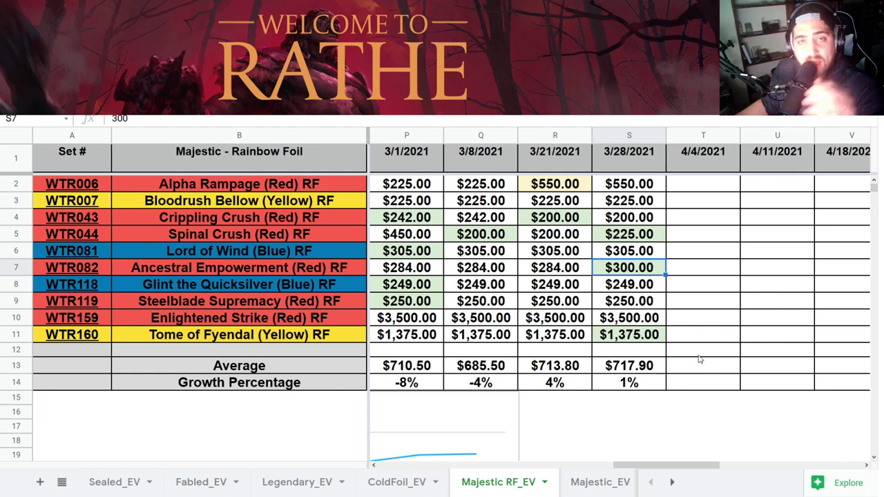
left_click(653, 238)
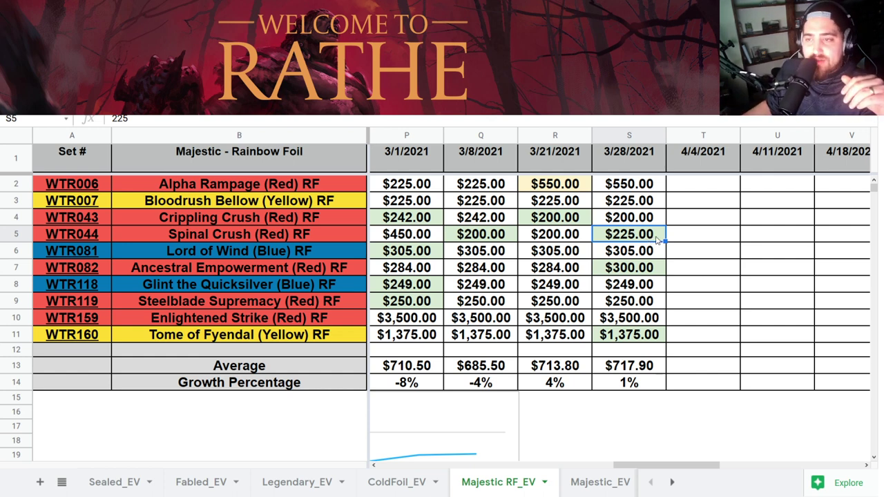
left_click(623, 270)
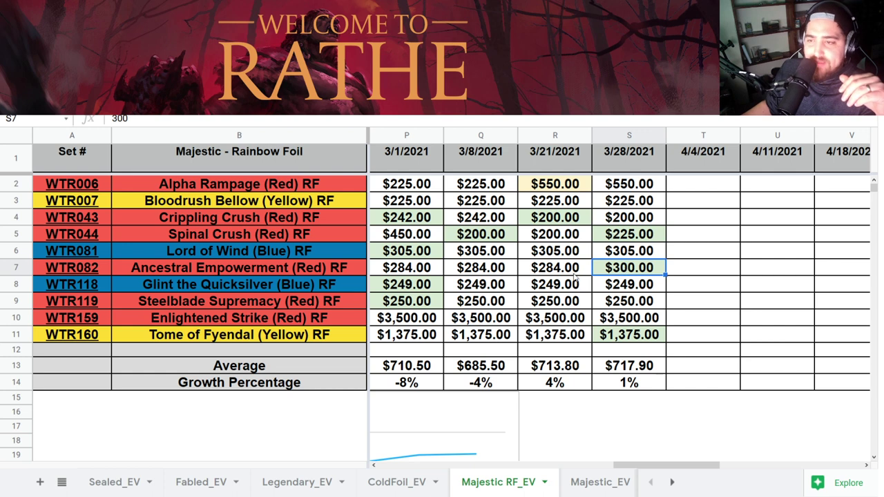
left_click(631, 336)
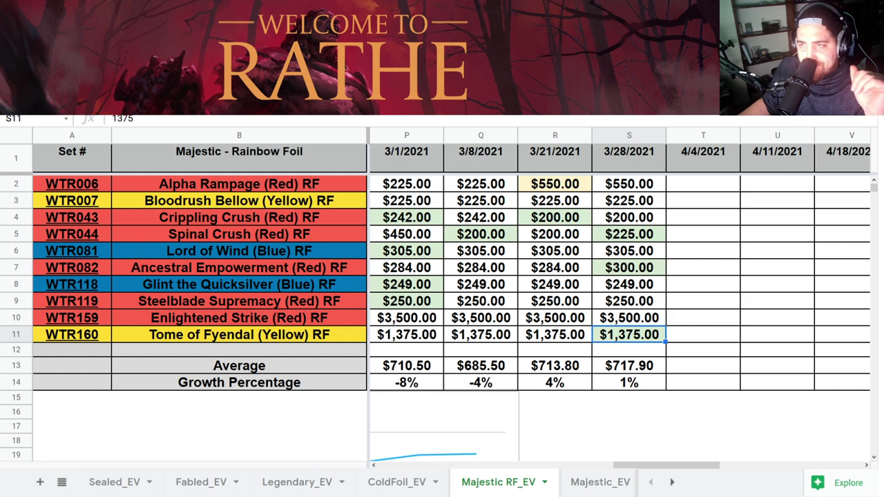
Open the Tome of Fyendal Rainbow Foil Alpha sale of Mar 26, 2021 on eBay and examine its condition notes and photo.
key("ctrl+Tab")
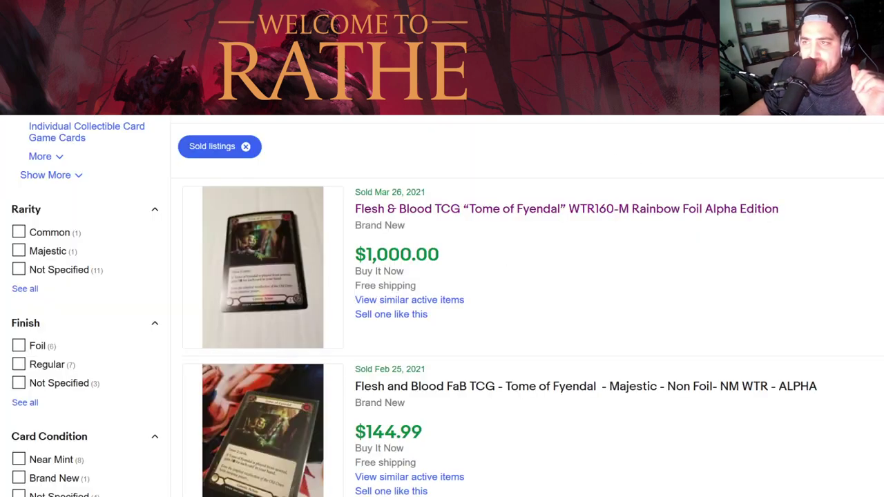
left_click(549, 215)
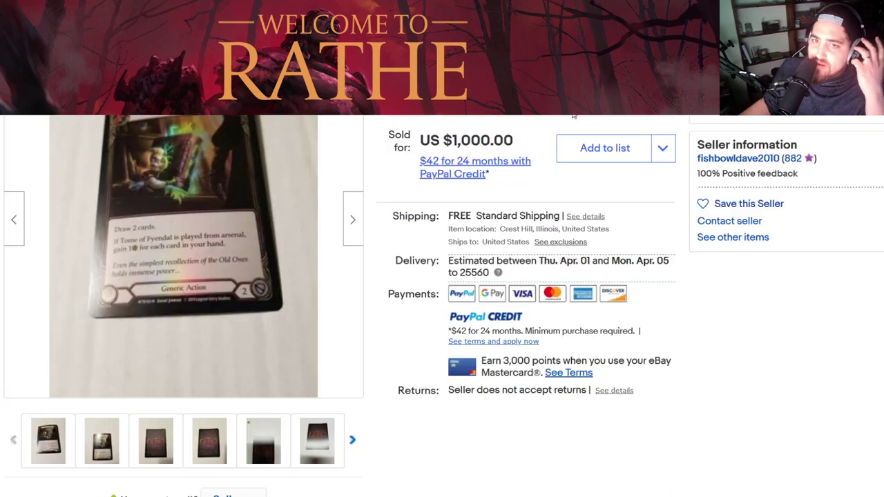
scroll(469, 201, "down", 10)
double_click(528, 196)
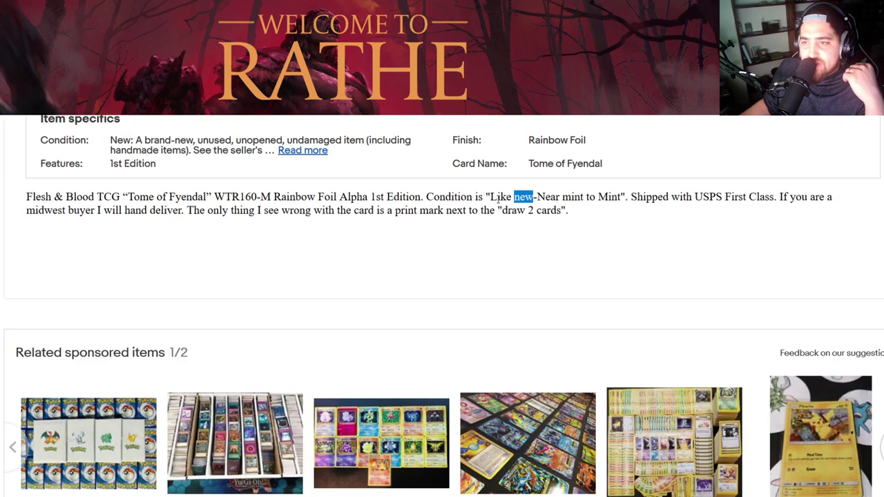
left_click_drag(495, 197, 598, 197)
left_click(513, 198)
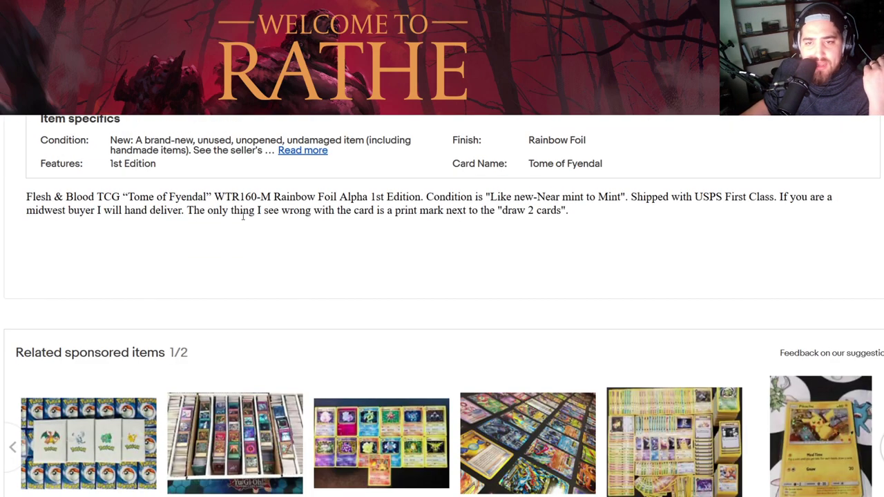
left_click_drag(190, 210, 591, 217)
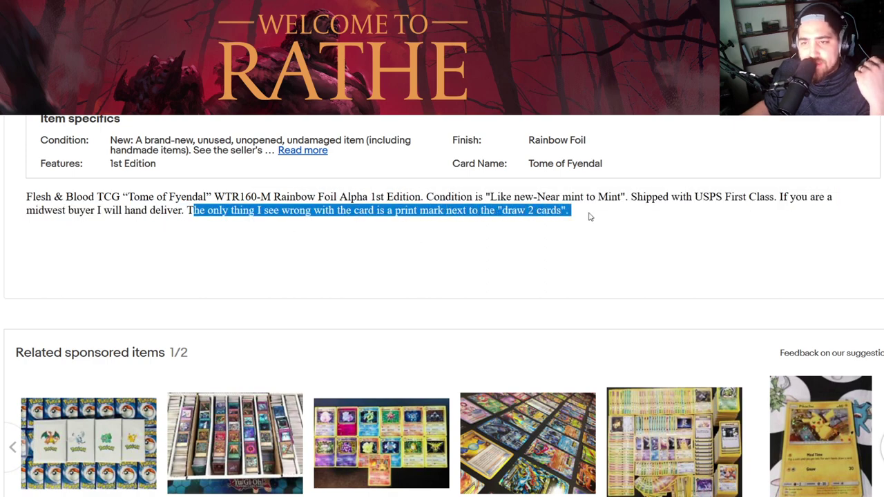
scroll(519, 221, "up", 8)
mouse_move(214, 274)
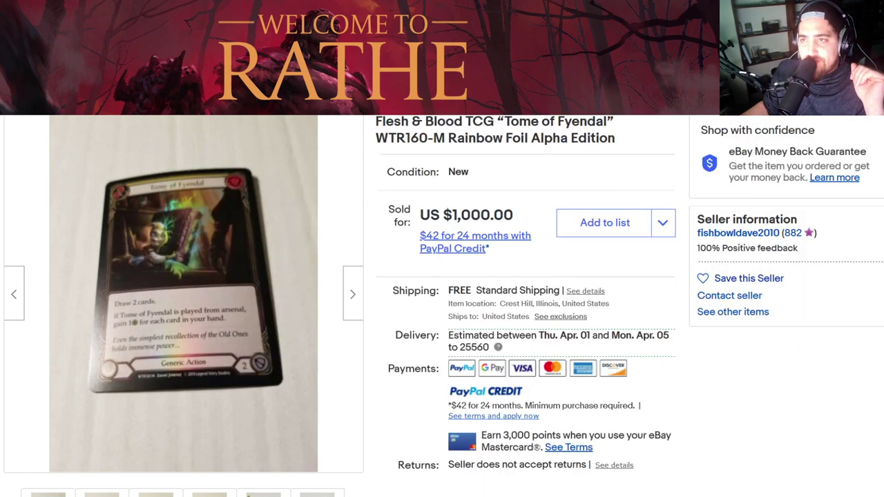
Return from the eBay sale to the price tracker's Majestic RF_EV sheet, at the Tome of Fyendal 3/28/2021 price.
key("ctrl+Tab")
key("ctrl+shift+Tab")
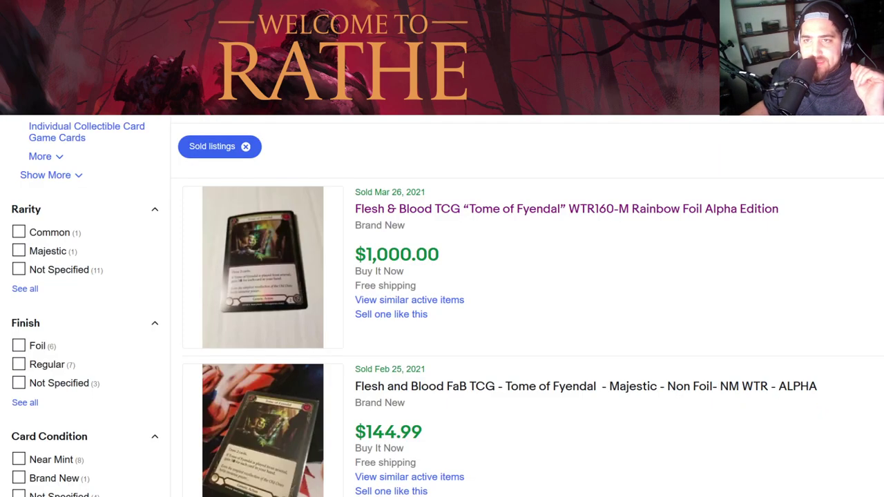
key("ctrl+Tab")
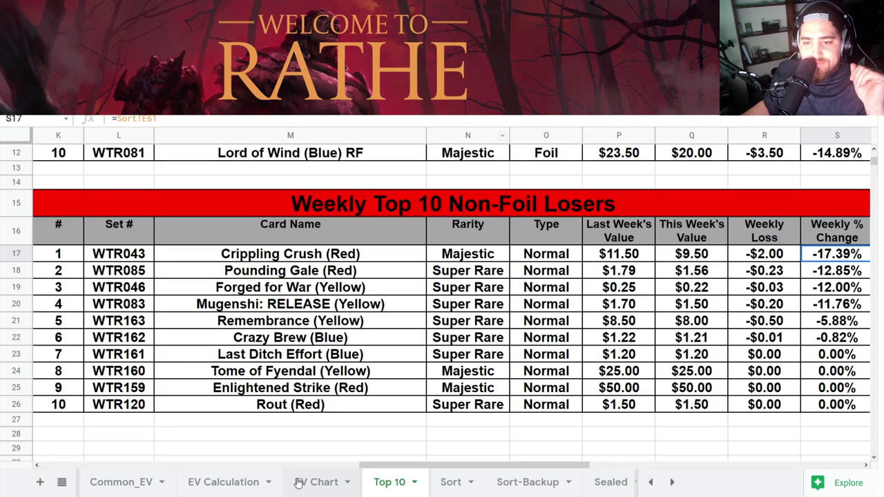
key("ctrl+shift+Tab")
key("ctrl+shift+Tab")
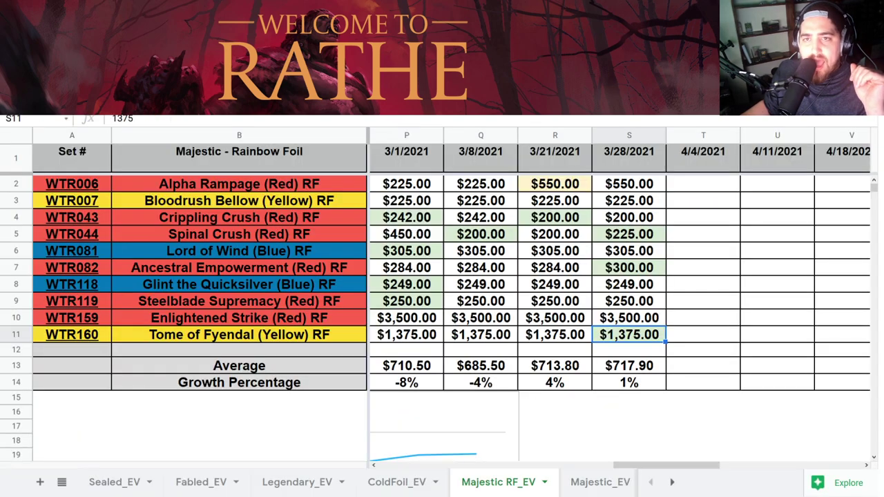
Compare the Tome of Fyendal rainbow foil prices of 3/21/2021 and 3/28/2021 and check the 3/28/2021 Average.
left_click(581, 338)
left_click(621, 335)
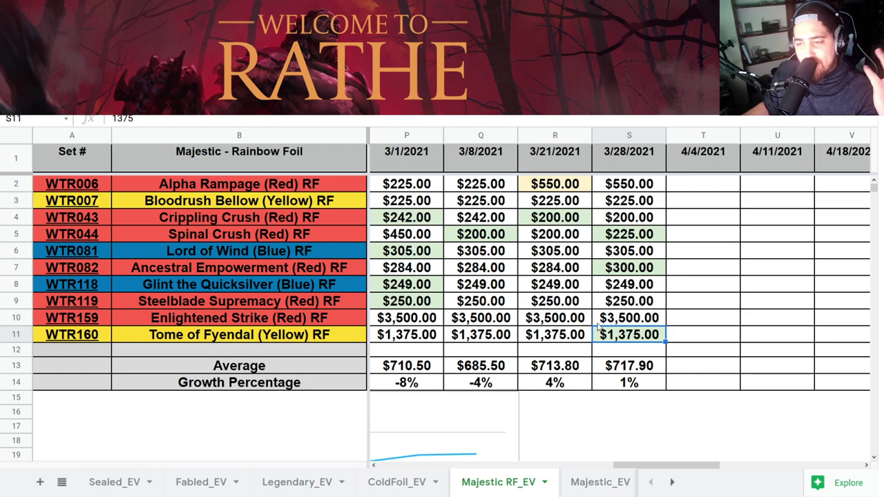
left_click(642, 366)
Widen the line chart below the Majestic rainbow foil table to about the far edge of the 3/28/2021 column.
scroll(625, 331, "down", 2)
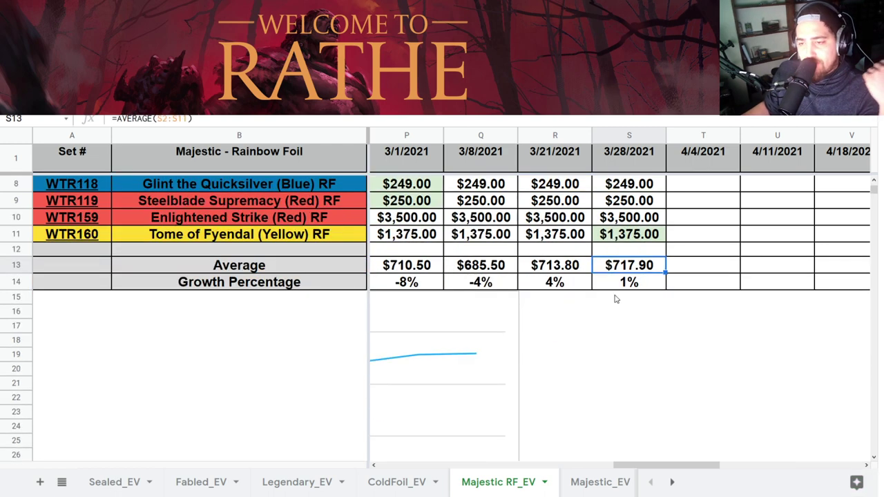
left_click(495, 351)
left_click_drag(527, 426, 665, 262)
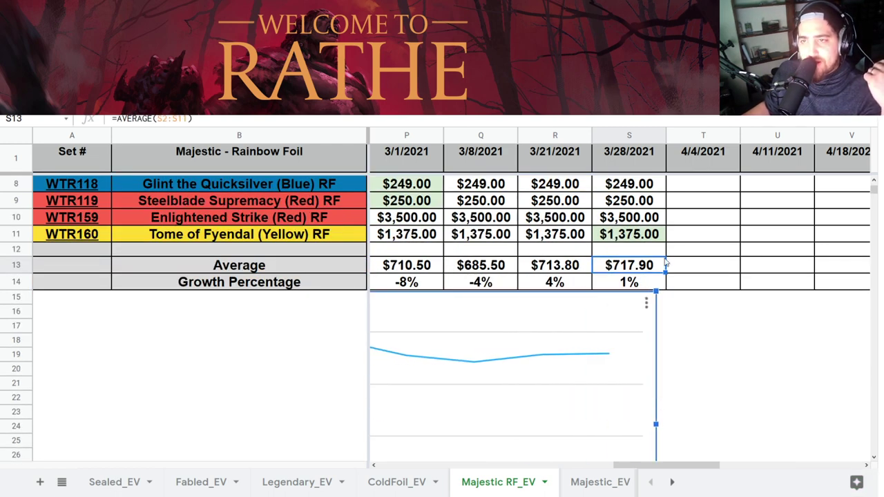
Review the 3/28/2021 prices of Bloodrush Bellow and Enlightened Strike in the Majestic rainbow foil table.
scroll(612, 258, "up", 2)
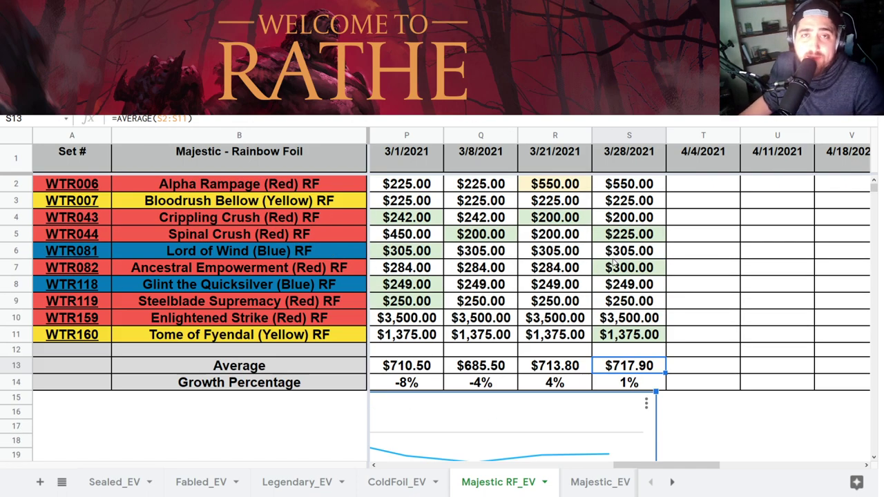
left_click(634, 198)
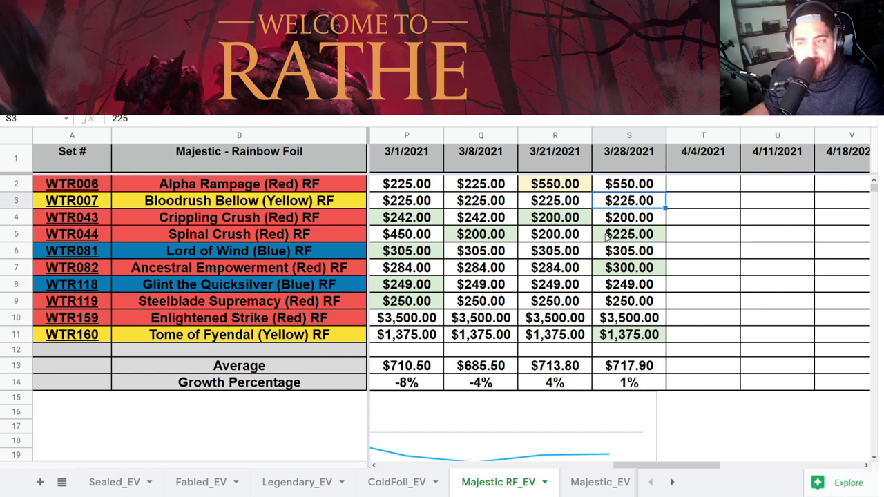
left_click(613, 318)
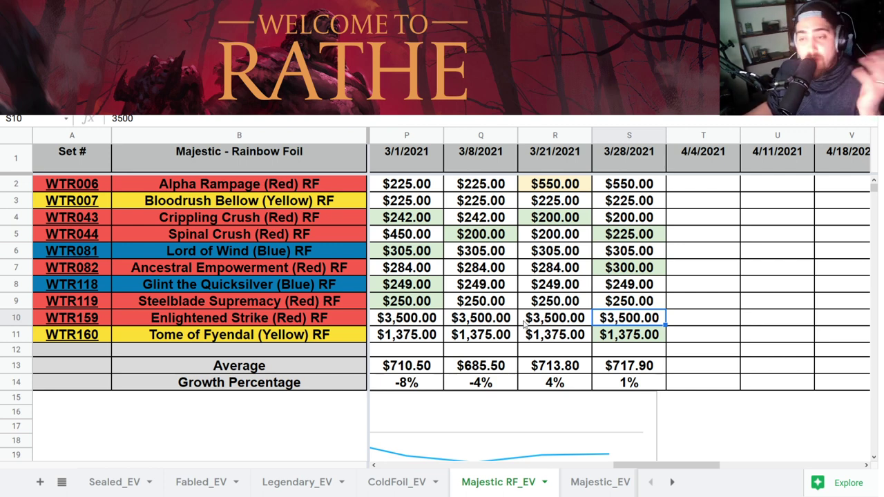
Open the Majestic_EV sheet and compare Crippling Crush's 3/21/2021 and 3/28/2021 prices.
left_click(592, 483)
left_click_drag(433, 470, 678, 468)
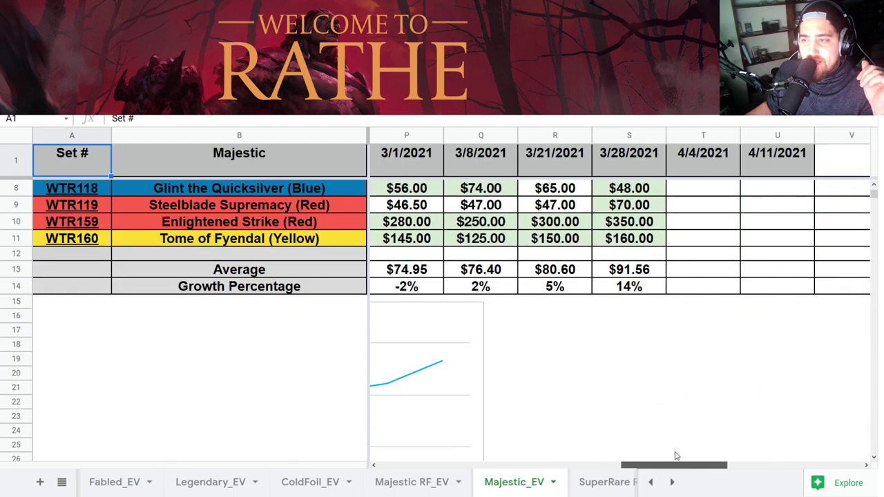
scroll(634, 338, "up", 2)
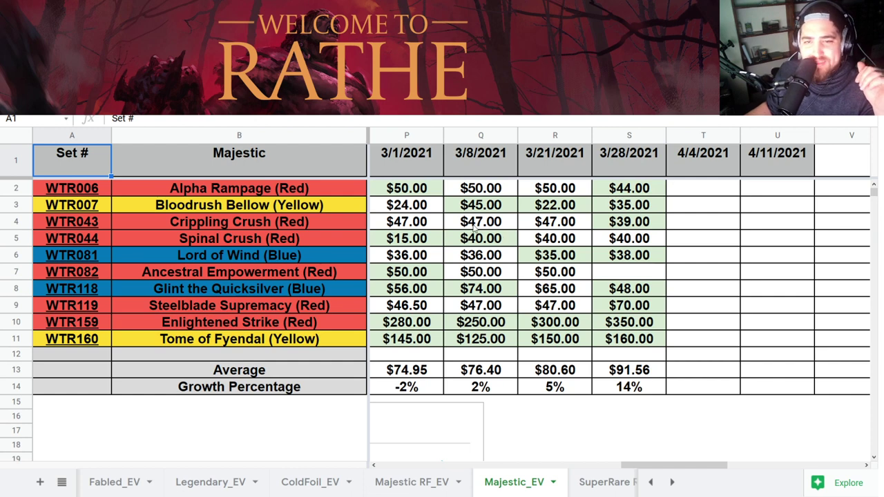
left_click(578, 224)
left_click(616, 228)
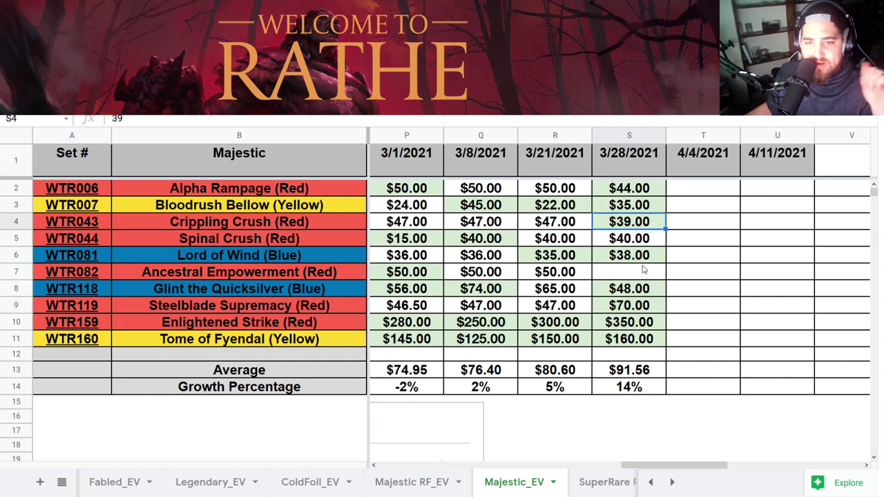
Compare the 3/21/2021 and 3/28/2021 prices of Glint the Quicksilver, Steelblade Supremacy, Enlightened Strike and Tome of Fyendal.
left_click(570, 296)
left_click(602, 290)
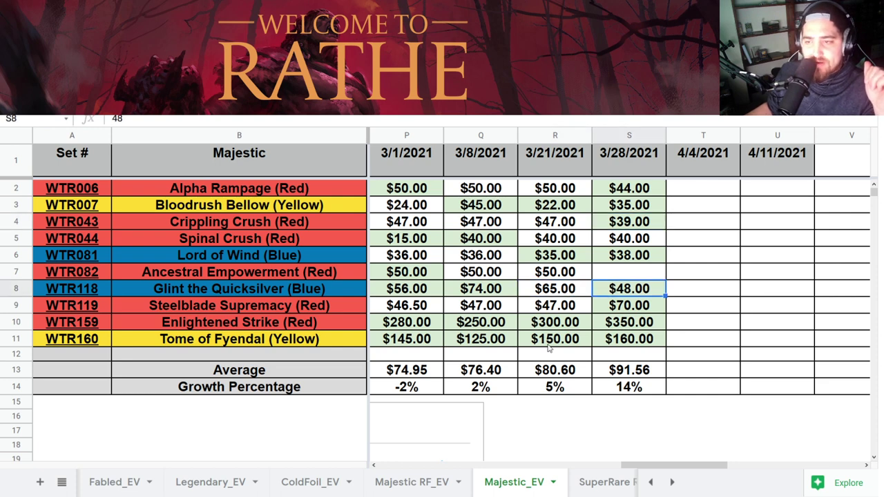
left_click(572, 311)
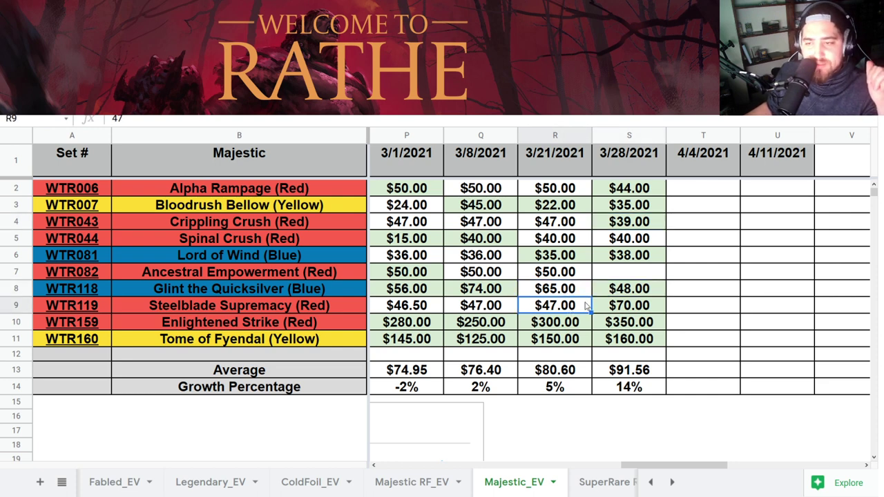
left_click(612, 306)
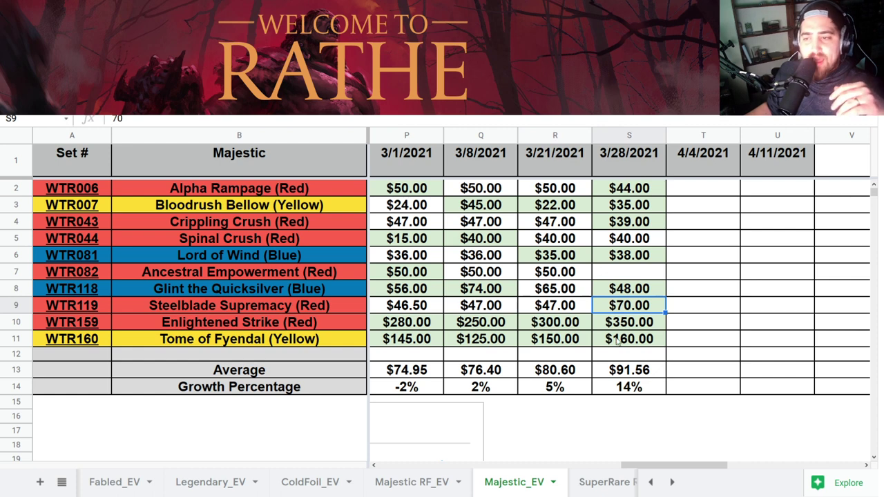
left_click(561, 329)
left_click(607, 331)
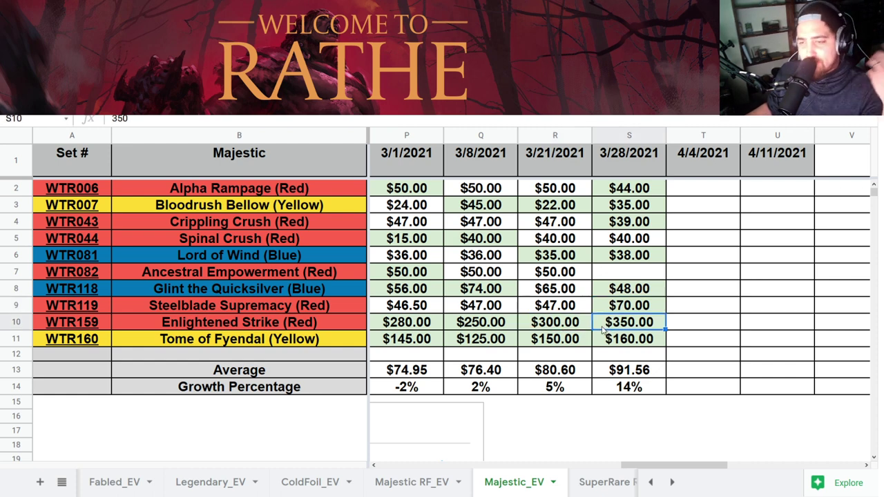
left_click(580, 343)
left_click(628, 342)
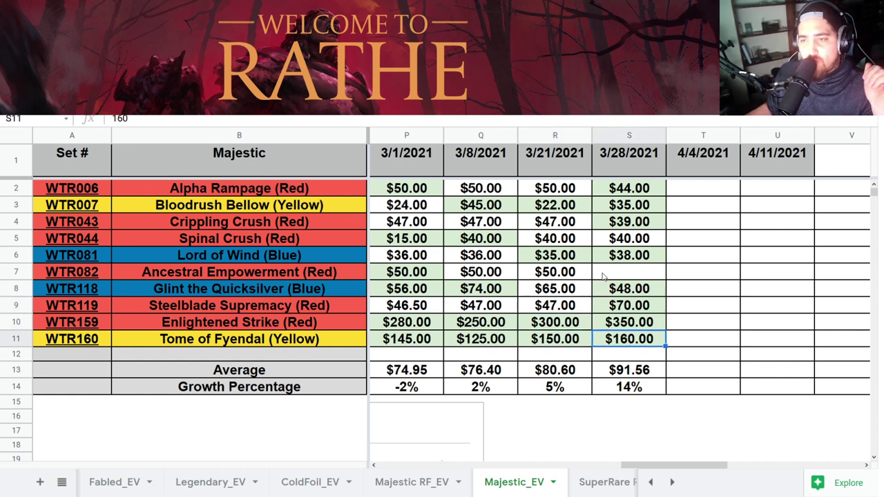
Check the 3/28/2021 Average on Majestic_EV and widen the line chart below the table to about the end of that date's column.
left_click(633, 377)
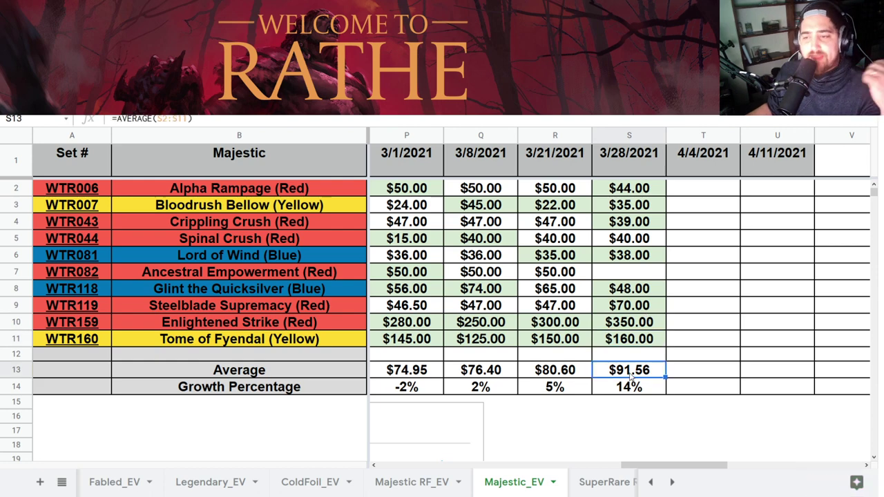
scroll(625, 359, "down", 3)
left_click(484, 351)
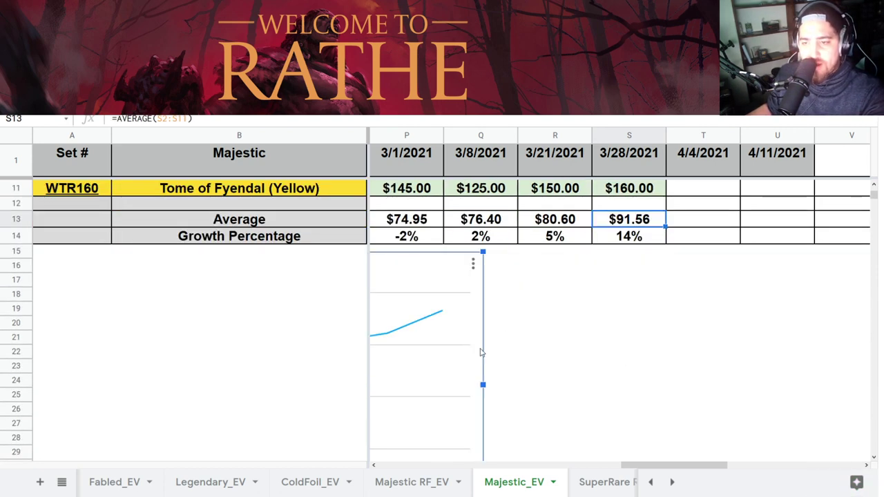
left_click_drag(483, 385, 675, 381)
left_click_drag(719, 458, 667, 420)
Open the SuperRare RF_EV sheet and compare the 3/28/2021 prices with the earlier dates back to 2/1/2021.
left_click(617, 482)
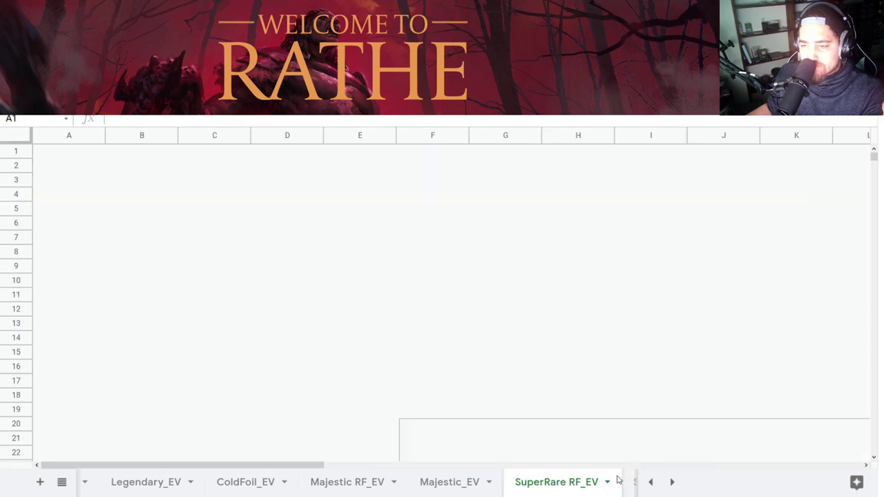
left_click_drag(414, 466, 661, 465)
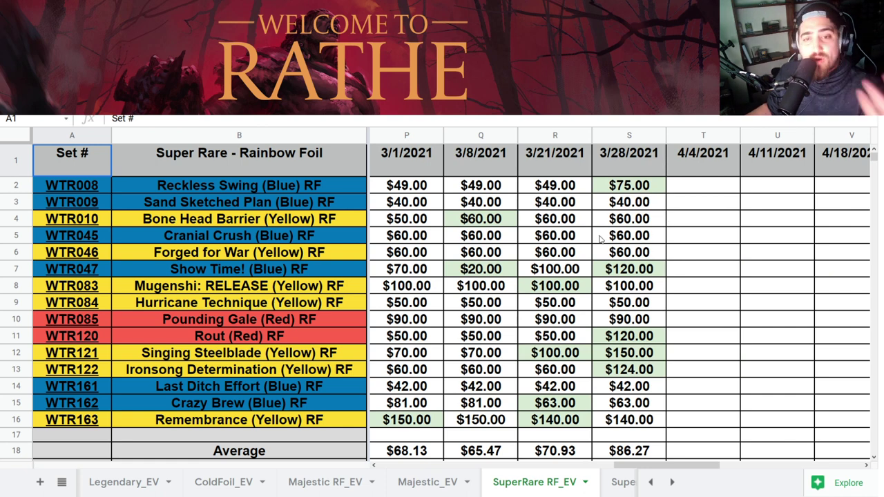
left_click(622, 220)
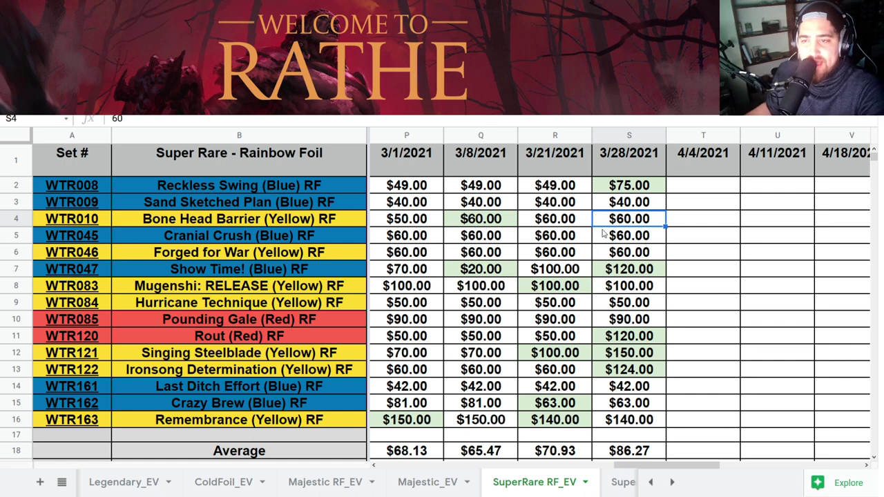
left_click_drag(652, 471, 577, 467)
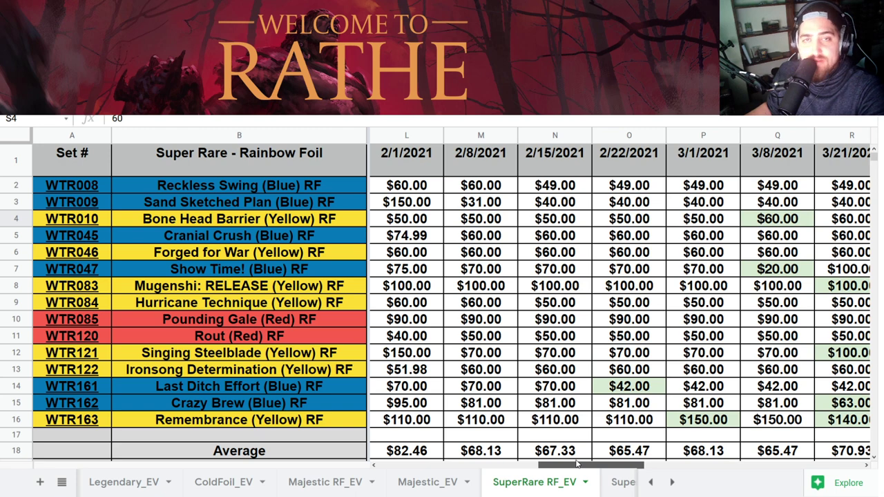
left_click_drag(577, 466, 651, 466)
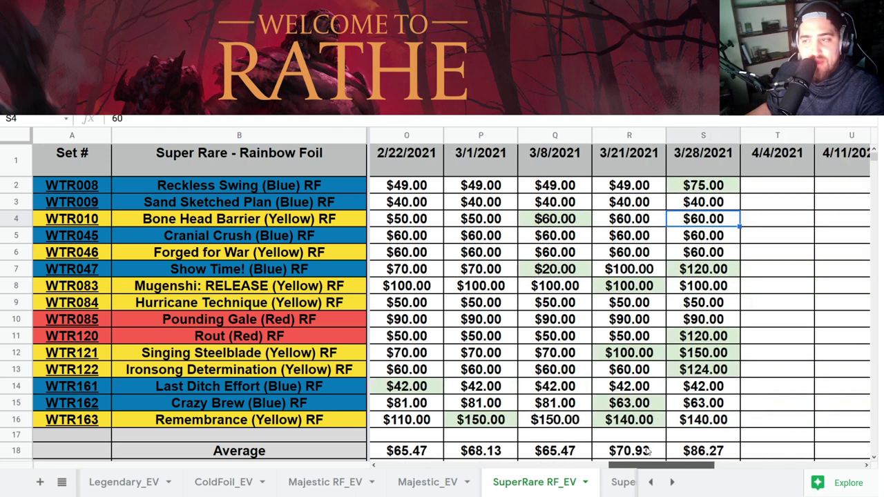
Review the 3/28/2021 rainbow foil prices of Singing Steelblade, Ironsong Determination, Rout and Show Time!
scroll(714, 289, "down", 1)
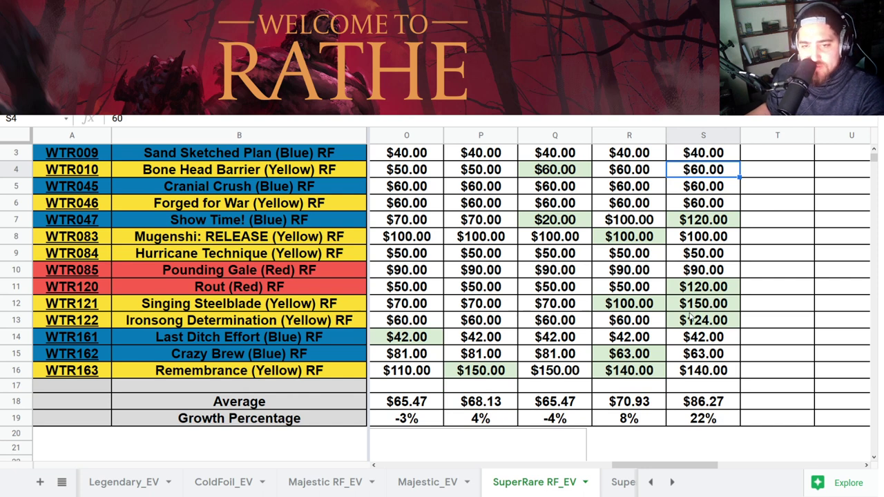
left_click(690, 308)
left_click(699, 326)
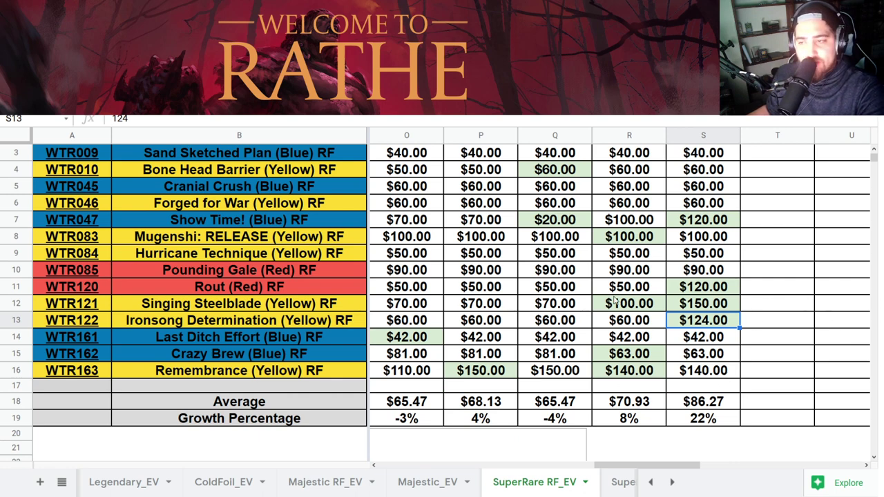
scroll(721, 297, "down", 1)
scroll(706, 304, "up", 1)
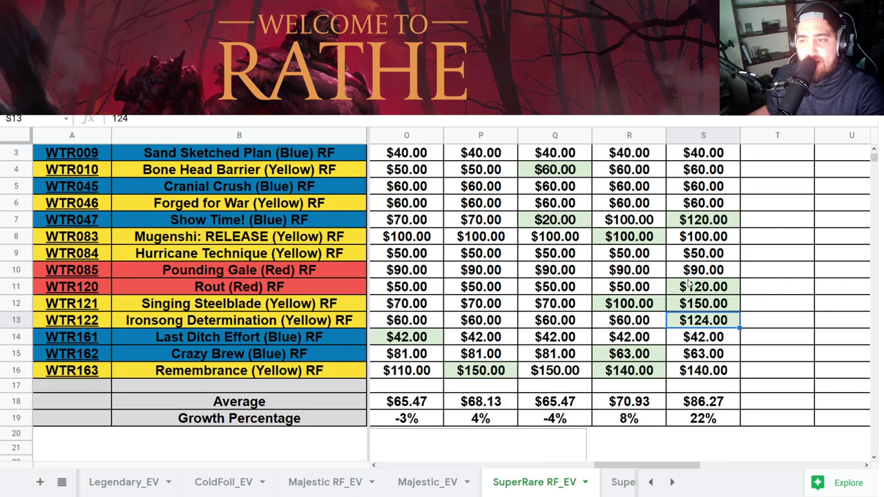
left_click(660, 288)
left_click(703, 290)
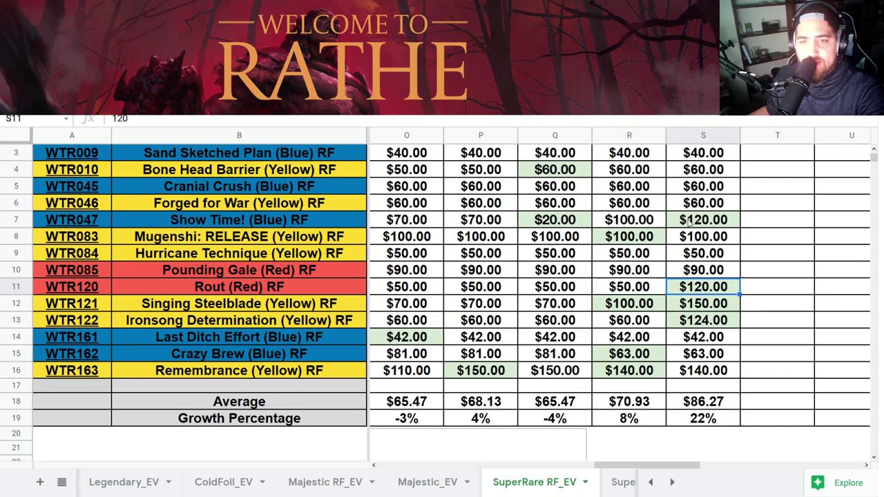
left_click(649, 222)
left_click(679, 225)
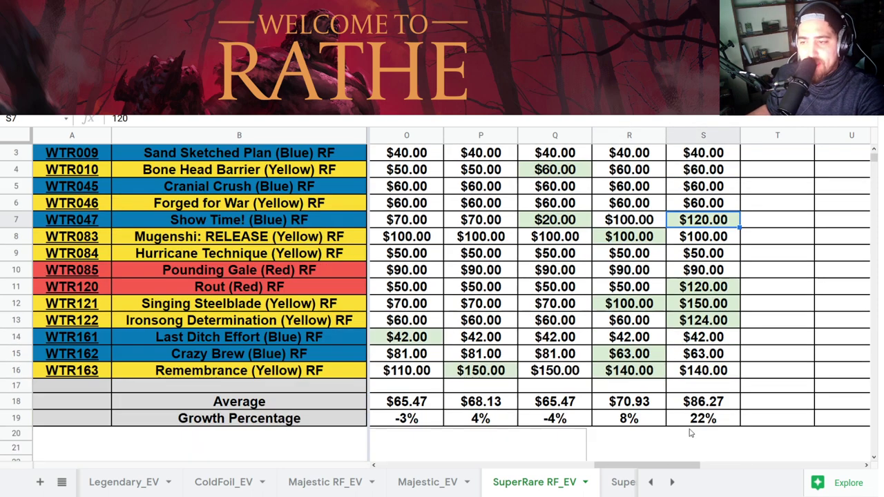
Check the 3/28/2021 super rare foil Growth Percentage and Average, widening the line chart below the table just past that date's column.
scroll(694, 431, "down", 1)
left_click(674, 372)
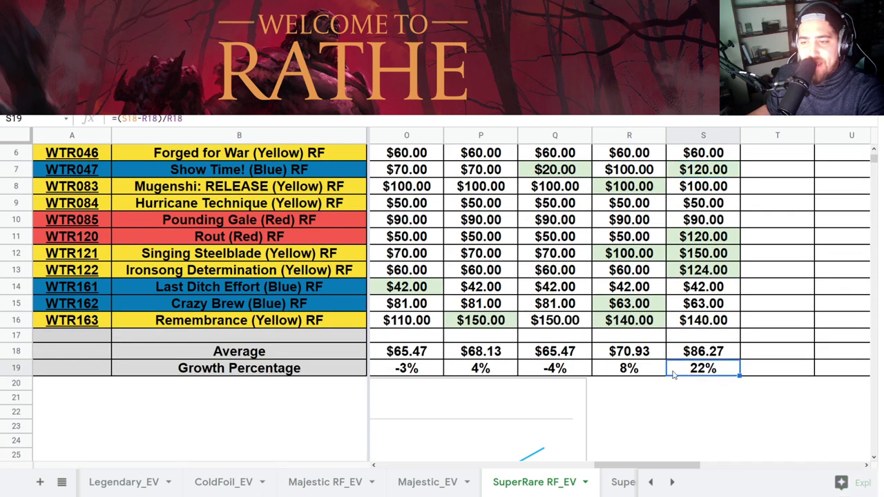
scroll(622, 359, "down", 3)
left_click(556, 347)
left_click_drag(585, 361, 744, 350)
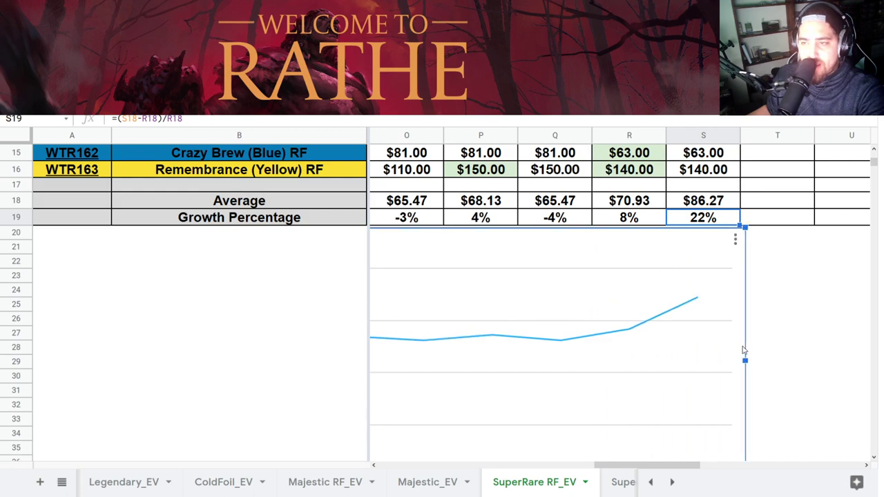
scroll(704, 362, "up", 2)
left_click(696, 297)
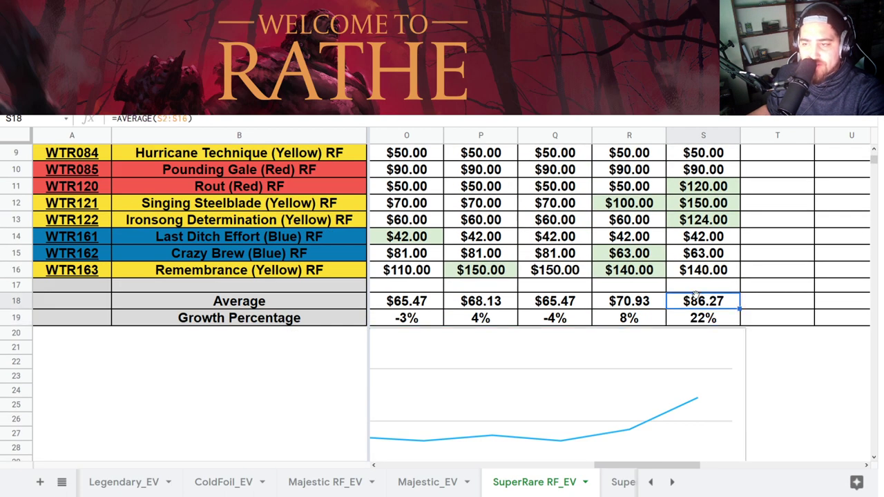
Open the SuperRare_EV sheet and look through the 3/28/2021 prices down to the Average and Growth Percentage rows.
left_click(671, 482)
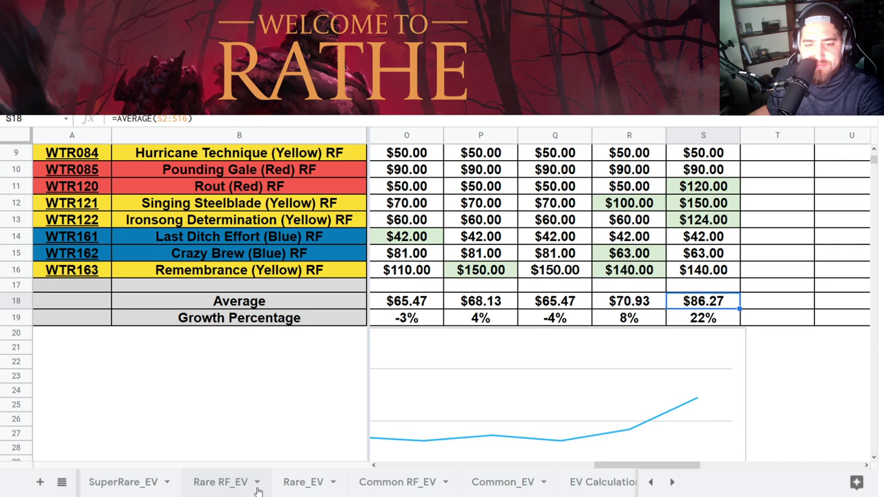
left_click(135, 487)
left_click_drag(407, 466, 654, 449)
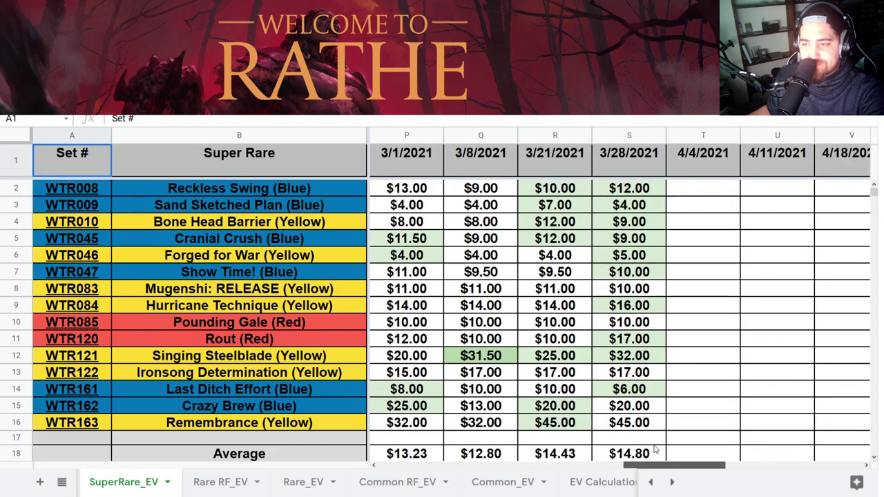
left_click(642, 222)
scroll(640, 231, "down", 2)
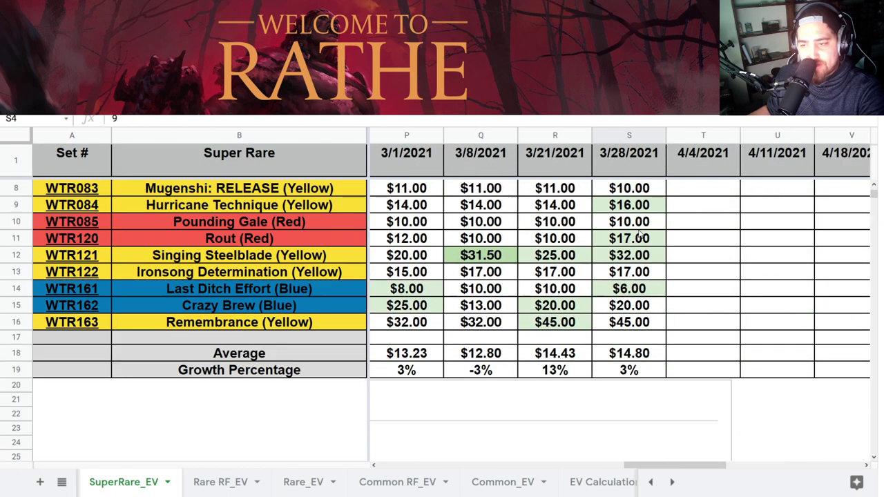
Check the 3/28/2021 Growth Percentage on SuperRare_EV and compare Singing Steelblade's 3/21/2021 and 3/28/2021 prices.
left_click(631, 371)
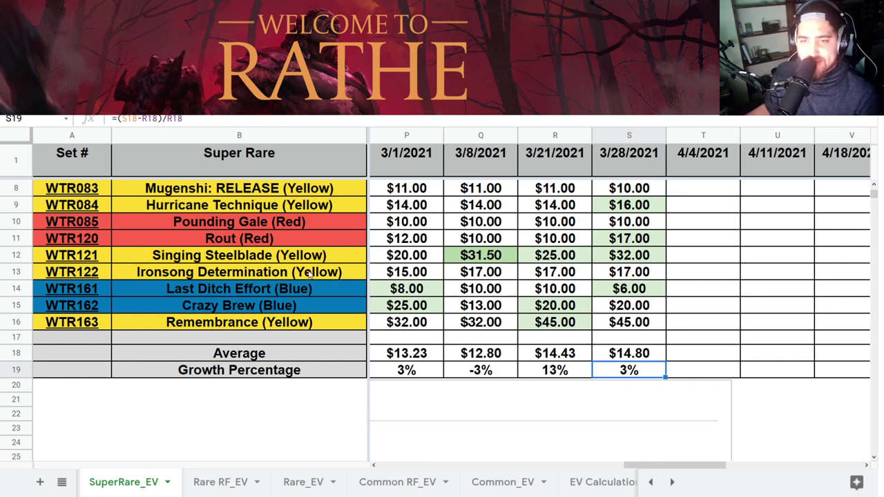
left_click(565, 258)
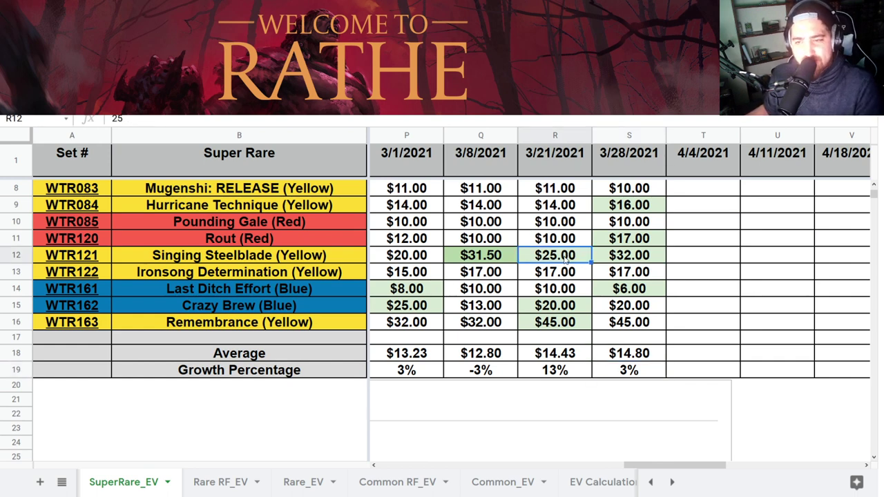
left_click(625, 262)
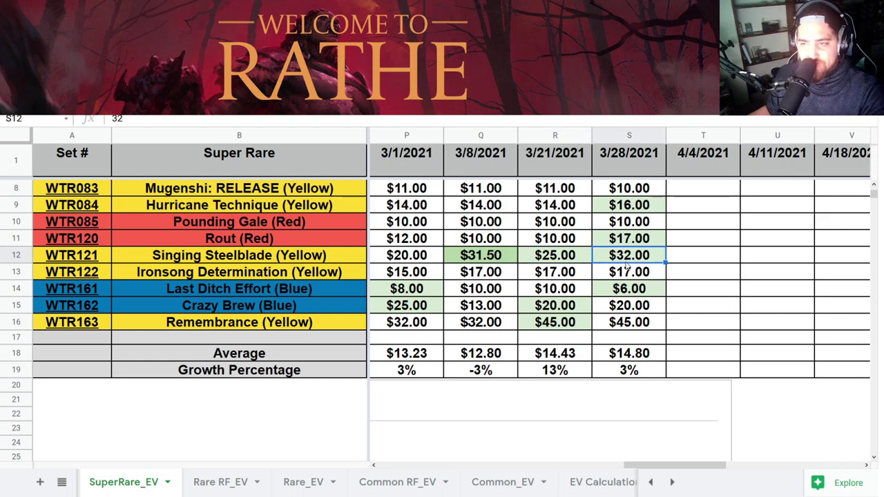
Check the 3/28/2021 super rare Average against the line chart below the table.
scroll(623, 282, "down", 3)
scroll(624, 290, "up", 2)
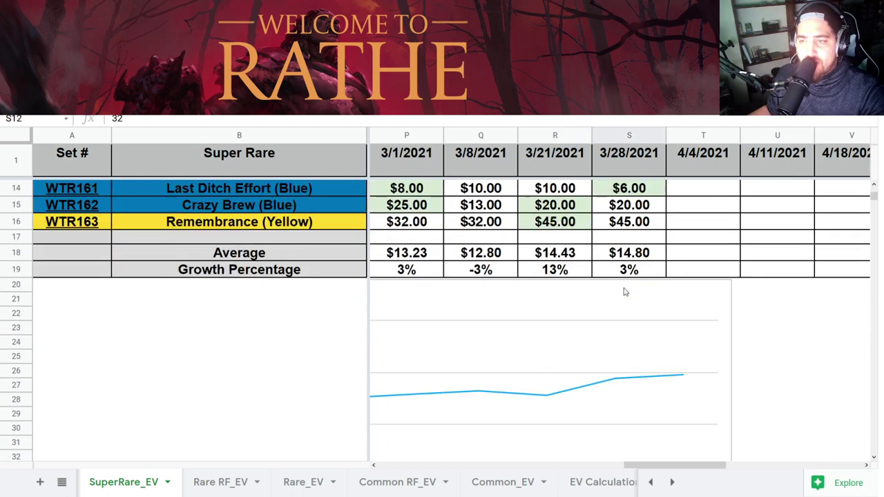
left_click(627, 319)
left_click(626, 307)
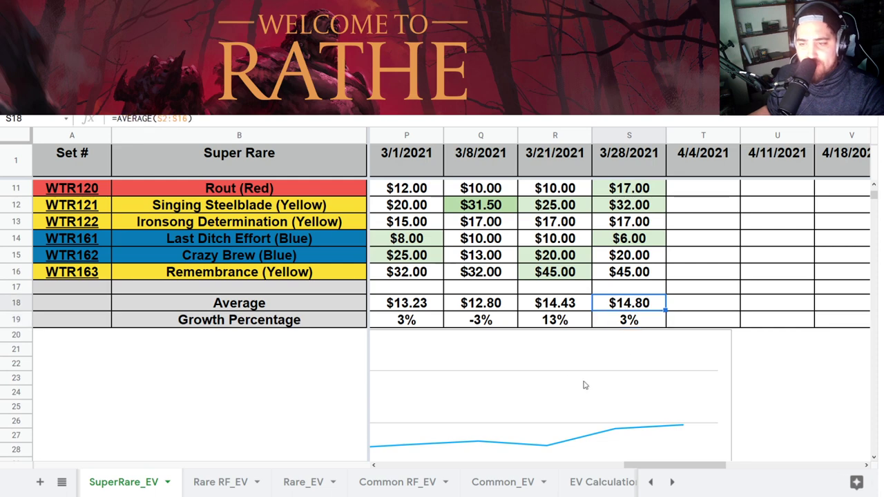
Open the Rare RF_EV sheet and look through the rainbow foil rare prices for 3/28/2021 and the chart below.
left_click(227, 484)
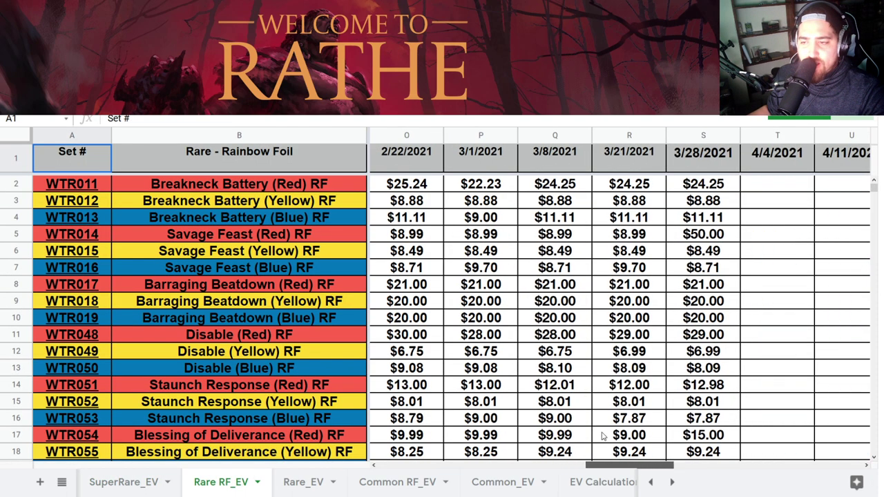
scroll(602, 435, "right", 1)
scroll(622, 346, "down", 20)
scroll(630, 306, "up", 10)
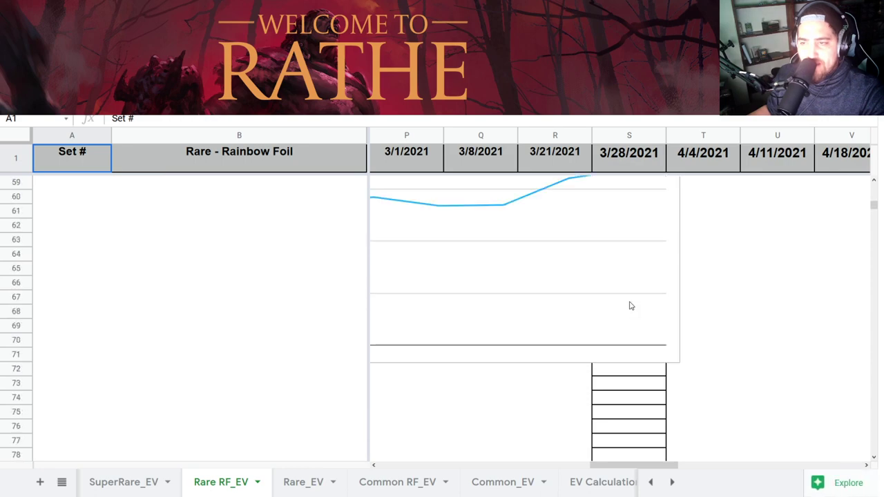
scroll(629, 306, "up", 10)
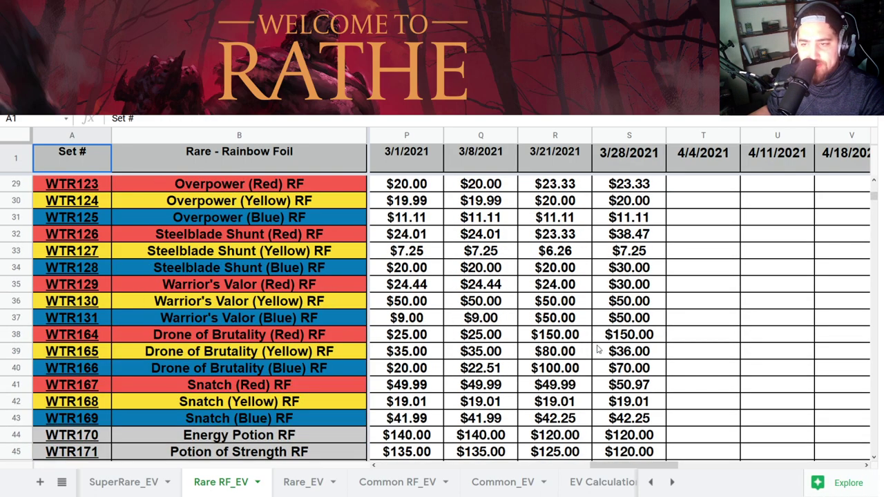
Compare the Drone of Brutality (Red) RF prices of 3/21/2021 and 3/28/2021 and check the Yellow and Blue versions for 3/28/2021.
left_click(557, 339)
left_click(626, 340)
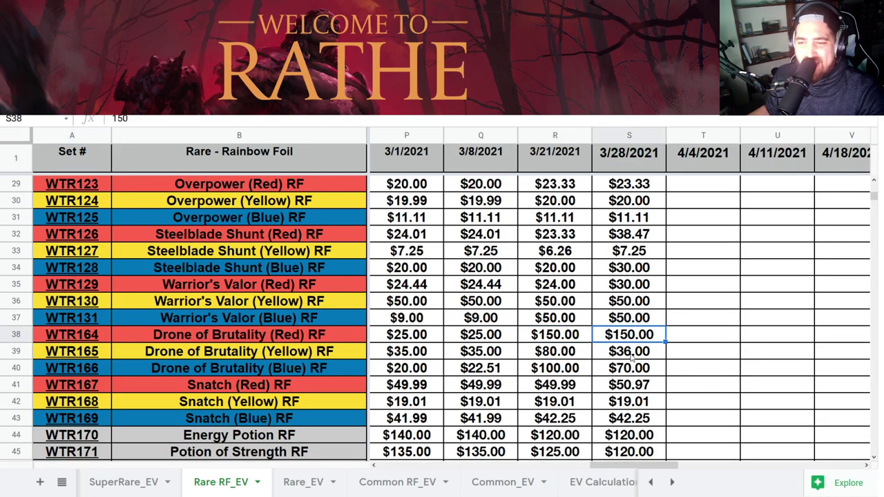
left_click(631, 356)
left_click(630, 370)
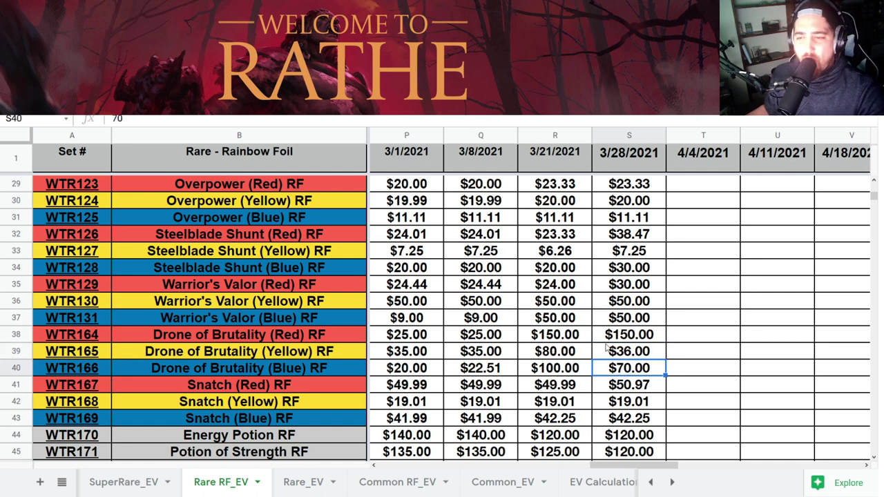
left_click(606, 340)
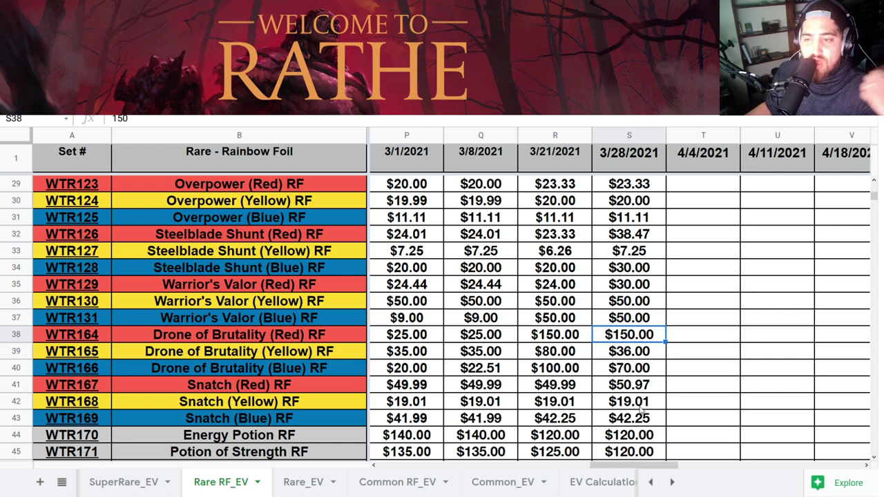
scroll(632, 275, "up", 1)
scroll(633, 275, "down", 1)
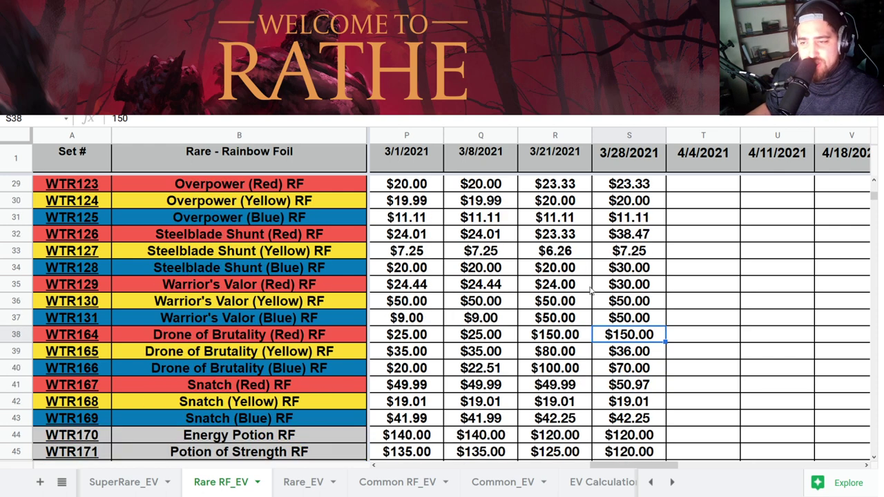
Compare Drone of Brutality (Yellow) RF's 3/21/2021 and 3/28/2021 prices and check the Blue version's 3/28/2021 price.
left_click(625, 356)
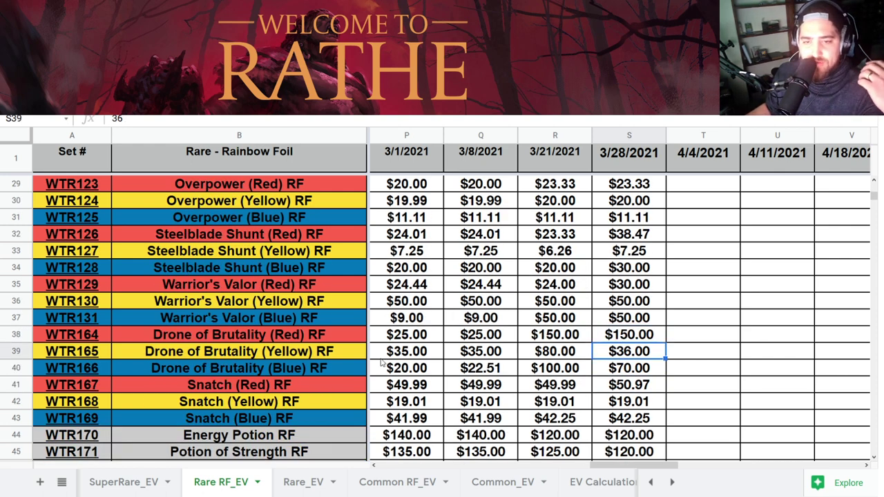
left_click(470, 333)
left_click(540, 357)
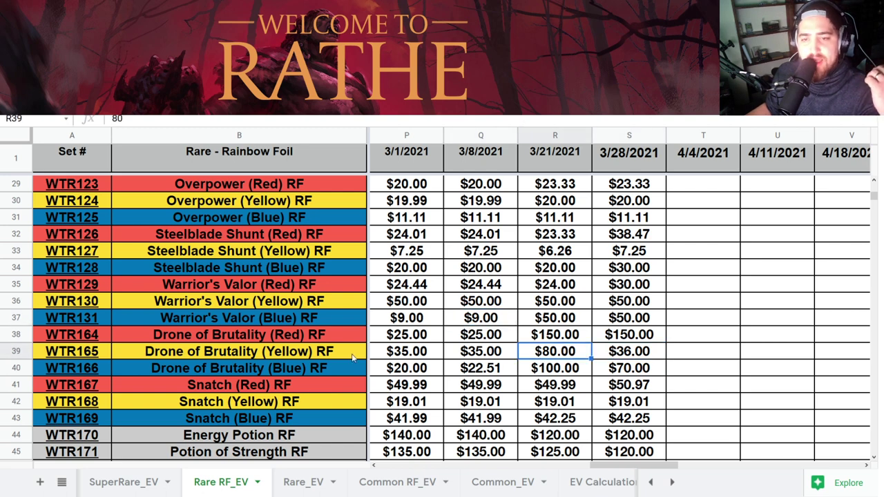
left_click(354, 357)
left_click(632, 351)
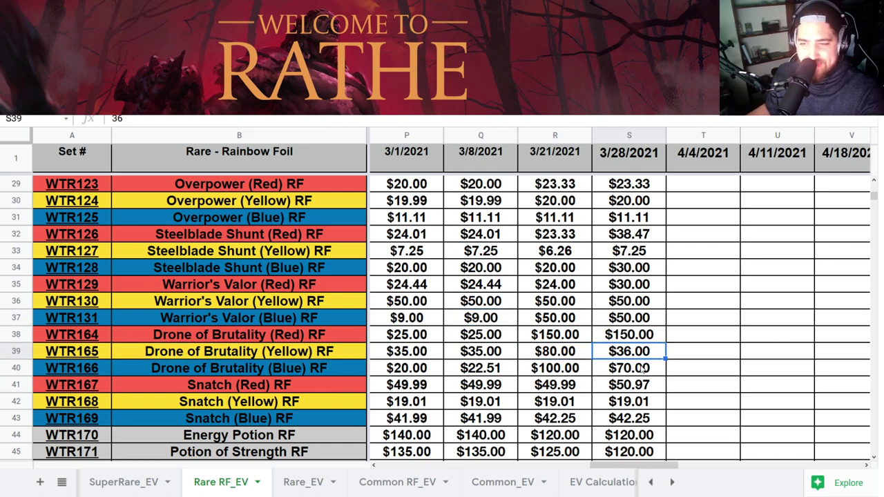
left_click(298, 383)
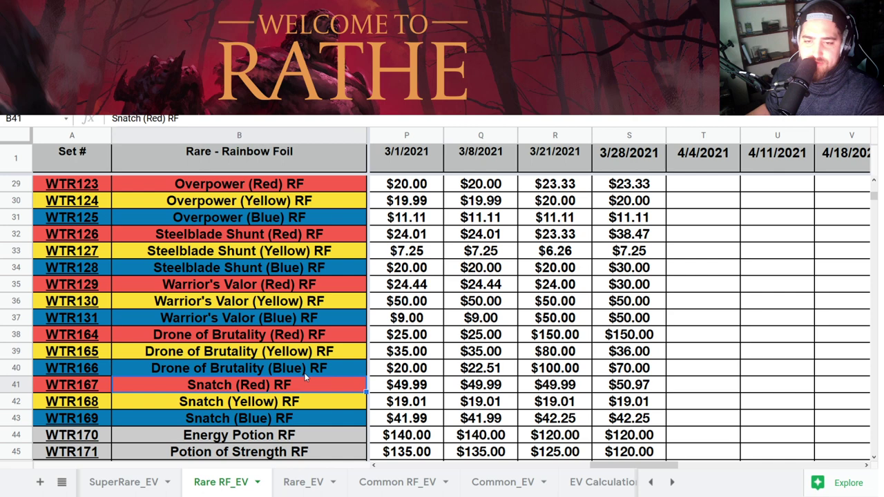
left_click(649, 369)
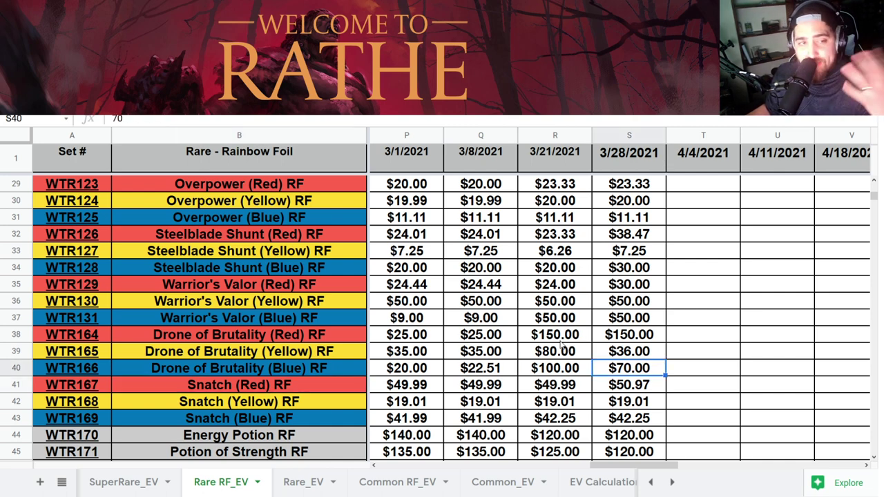
Check the 3/28/2021 Average and Growth Percentage of the rainbow foil rares, along with the line chart.
scroll(590, 349, "down", 5)
scroll(621, 349, "up", 1)
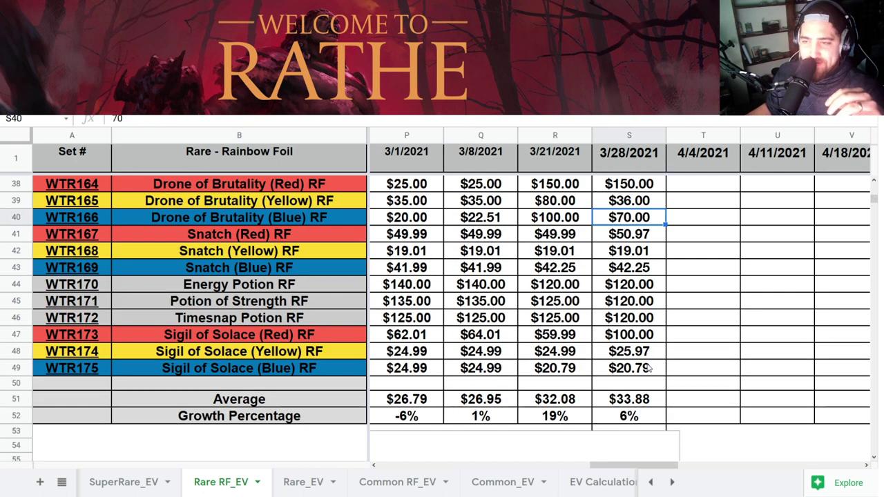
left_click(605, 406)
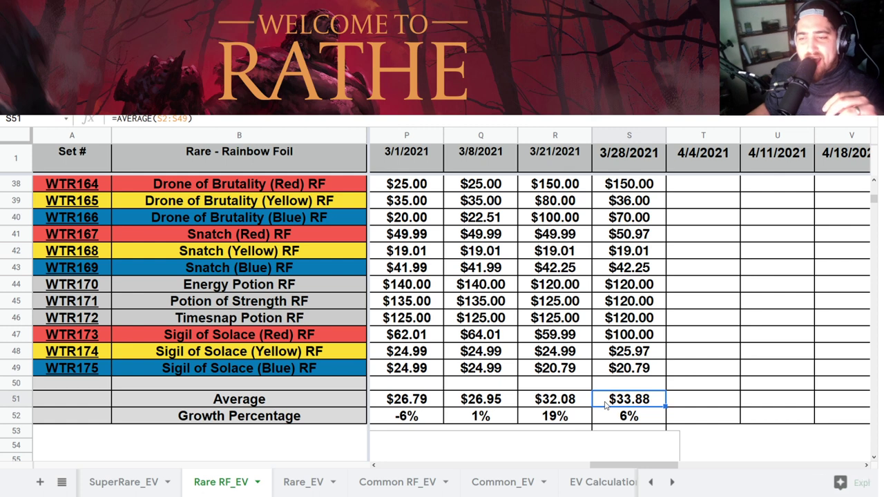
left_click(638, 417)
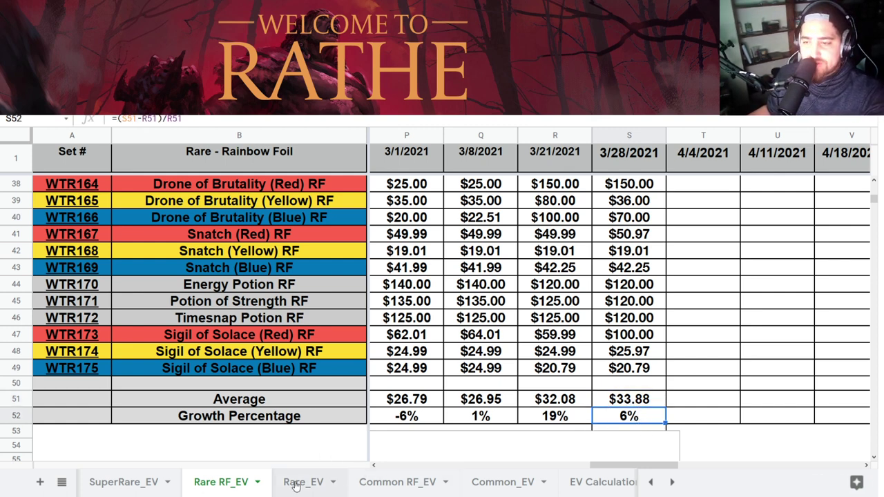
scroll(683, 377, "down", 2)
left_click(637, 303)
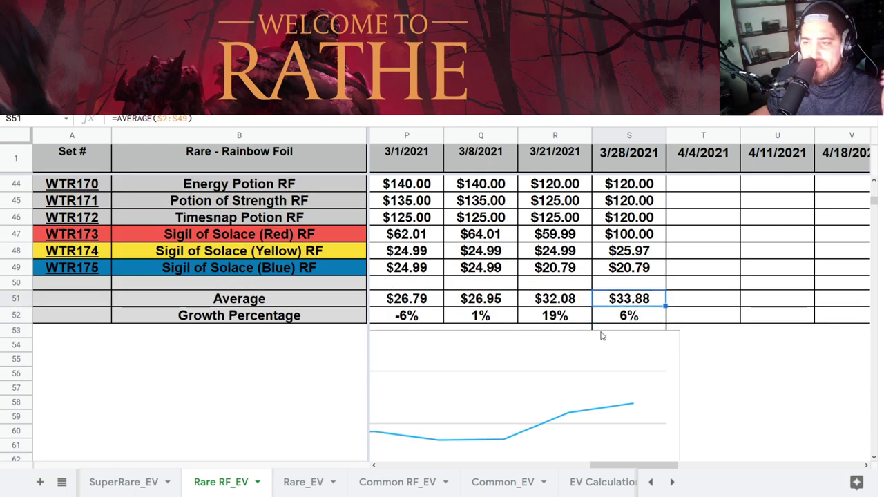
Open the Rare_EV sheet and check the Growth Percentage in the 3/28/2021 column.
left_click(308, 484)
scroll(535, 387, "down", 10)
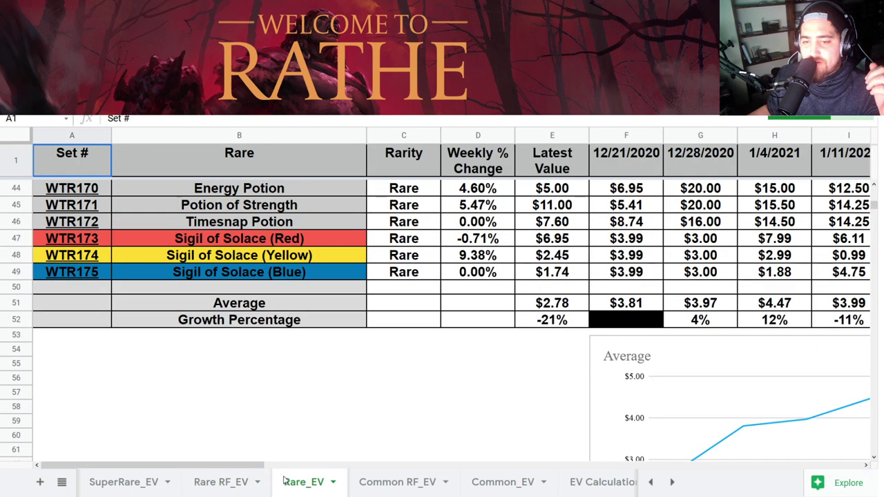
left_click_drag(254, 466, 603, 467)
left_click(616, 321)
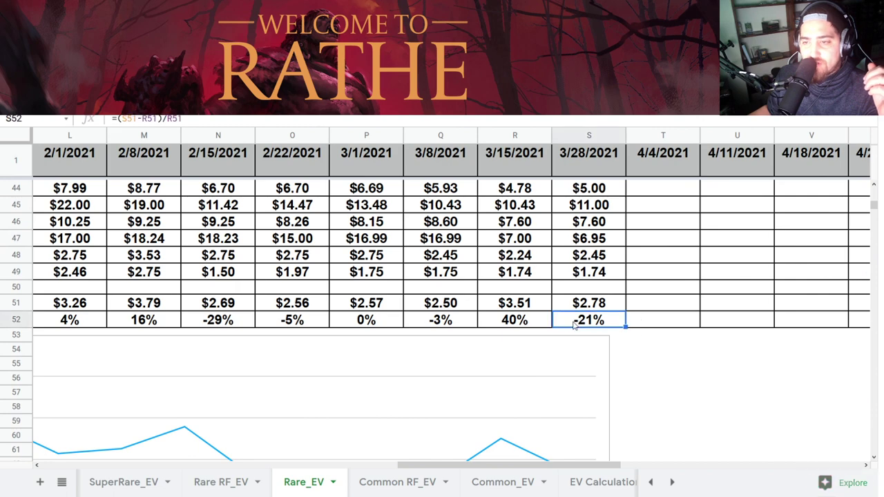
Review the green-highlighted 3/15/2021 rare prices in rows 38 to 40.
scroll(596, 311, "up", 2)
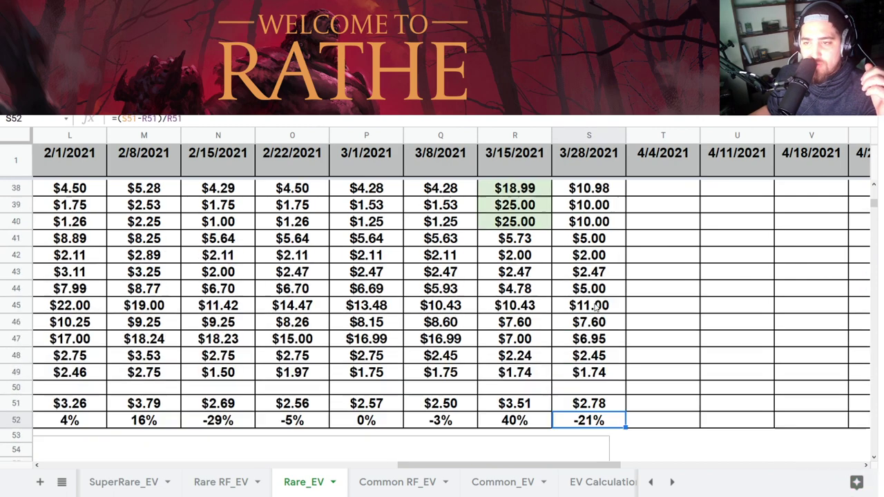
scroll(535, 304, "up", 1)
left_click(512, 240)
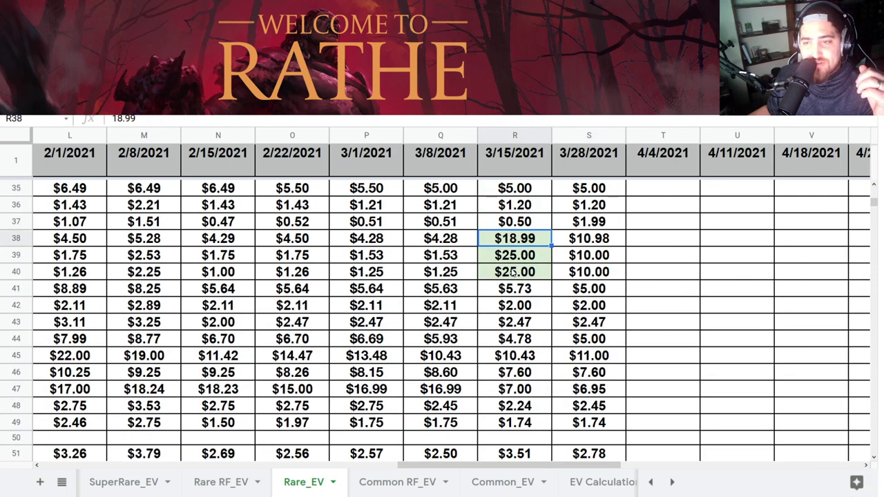
left_click(514, 273)
left_click(510, 240)
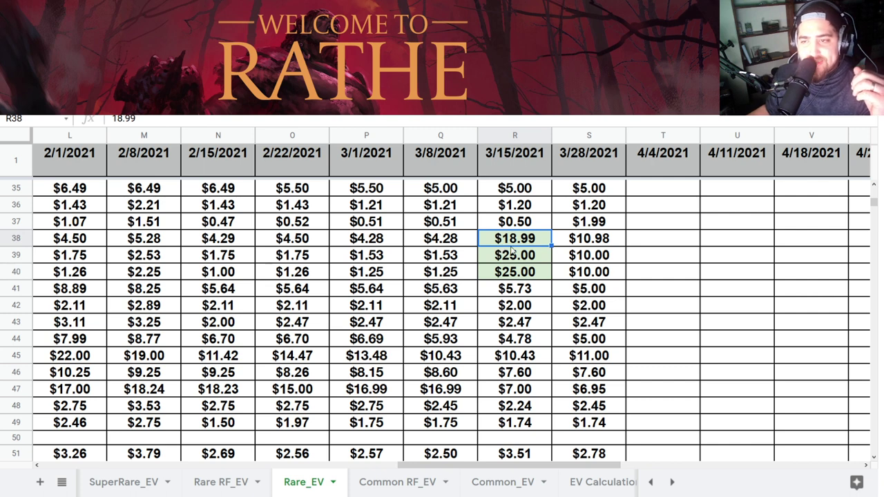
left_click(524, 263)
left_click(519, 275)
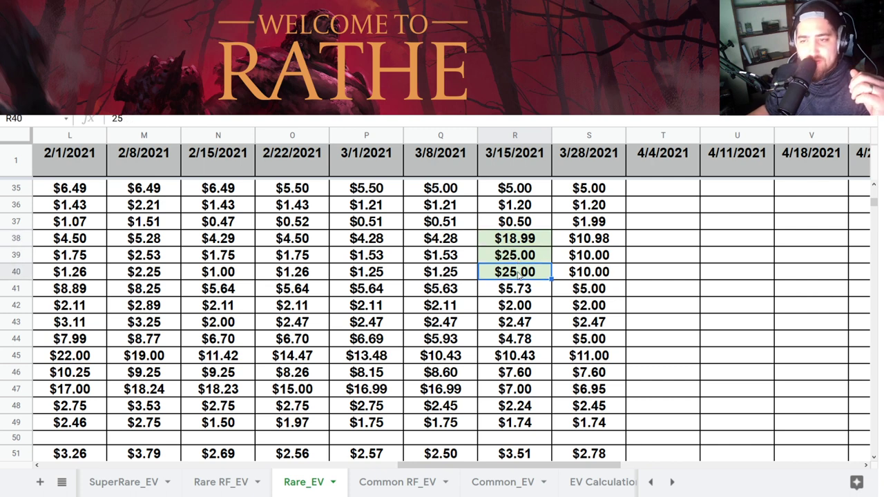
Check the 3/28/2021 rare prices in rows 38 to 40 and the average and growth rows below them.
left_click(592, 245)
left_click(602, 263)
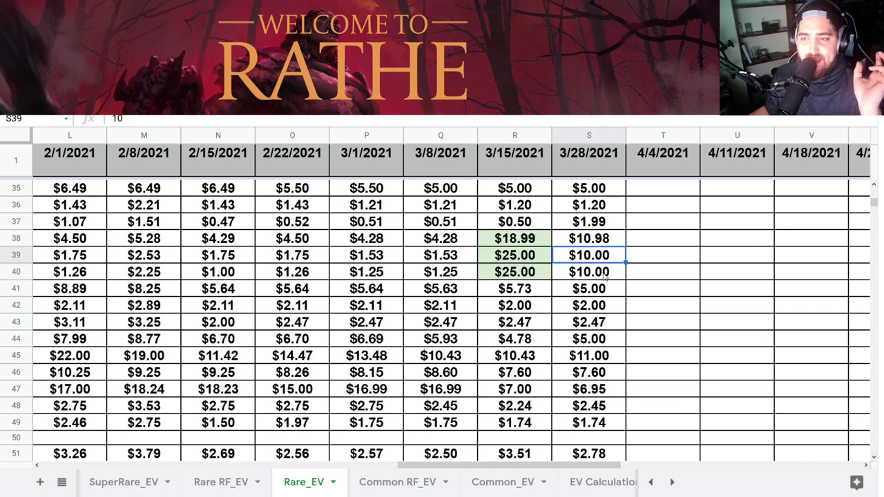
left_click(605, 273)
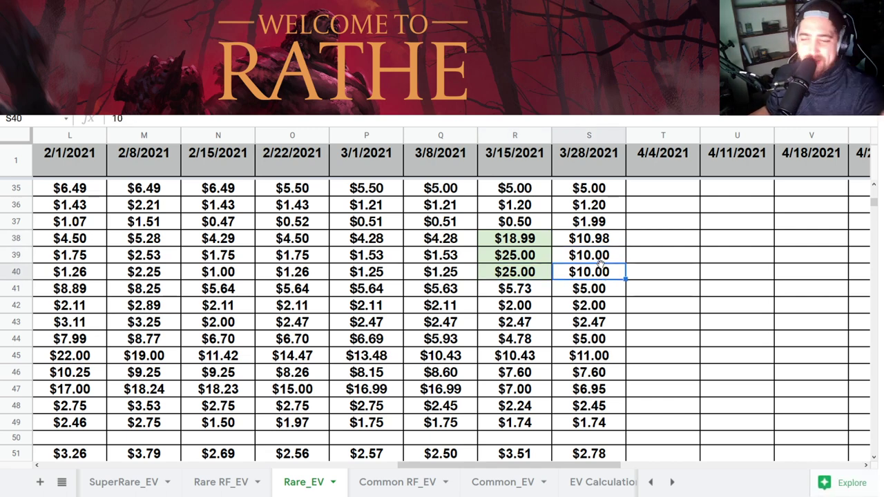
scroll(600, 262, "down", 3)
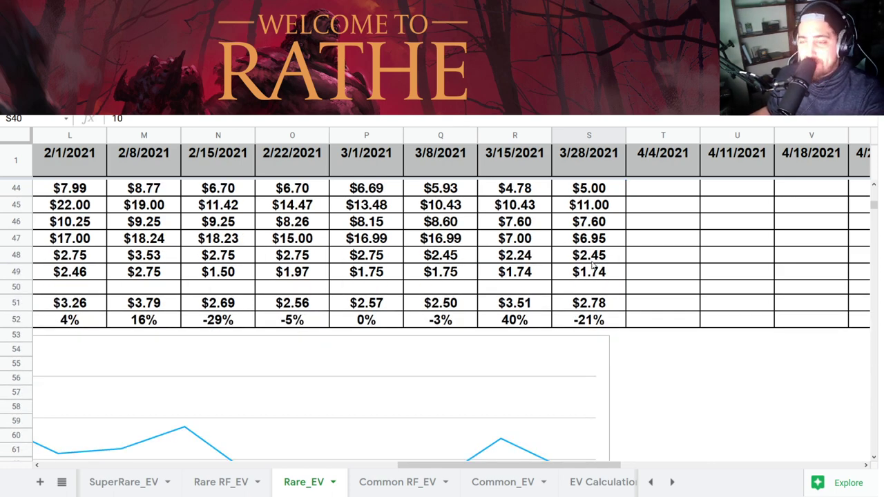
scroll(592, 266, "up", 3)
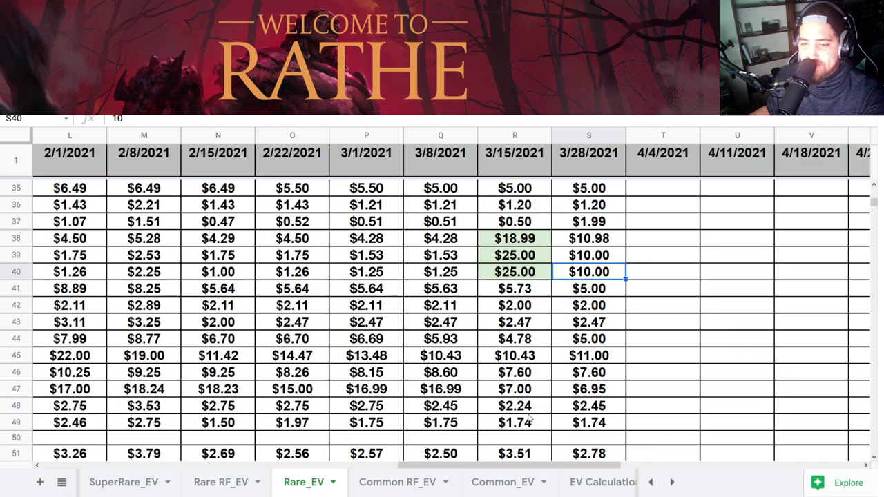
Open the Common RF_EV sheet and look through the 3/28/2021 prices down to that date's Average.
left_click(397, 482)
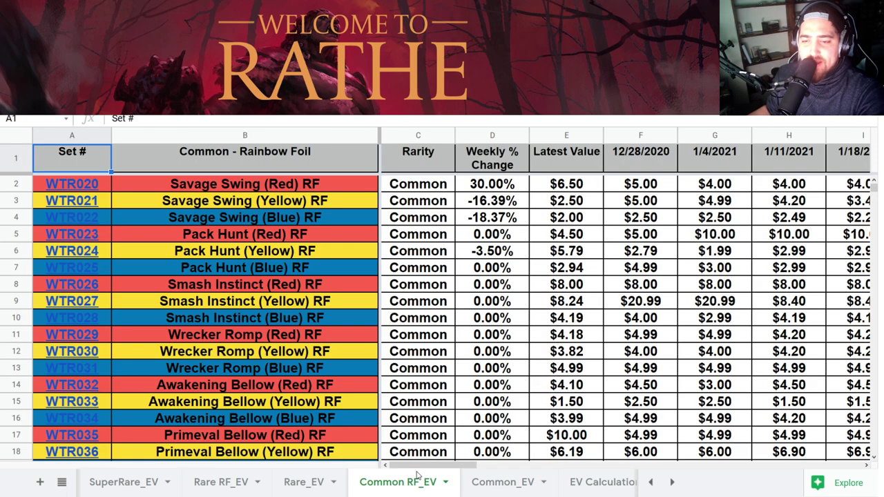
left_click_drag(424, 466, 618, 464)
scroll(634, 432, "down", 15)
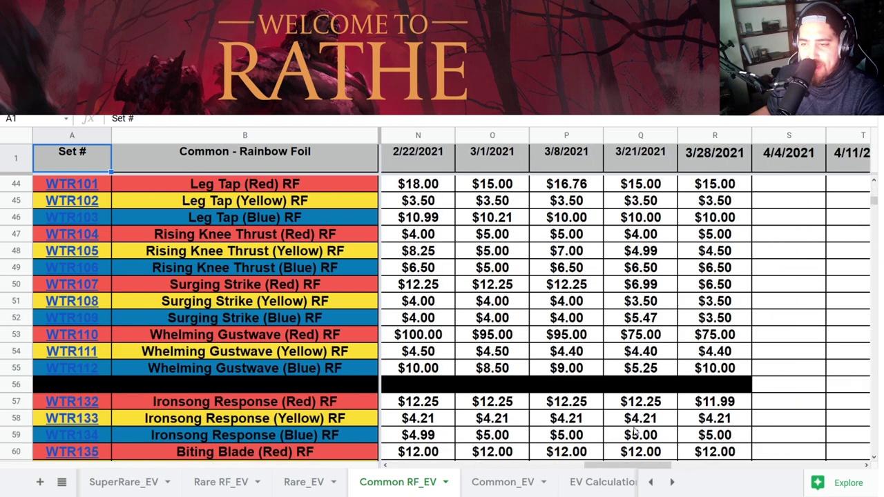
scroll(634, 431, "down", 20)
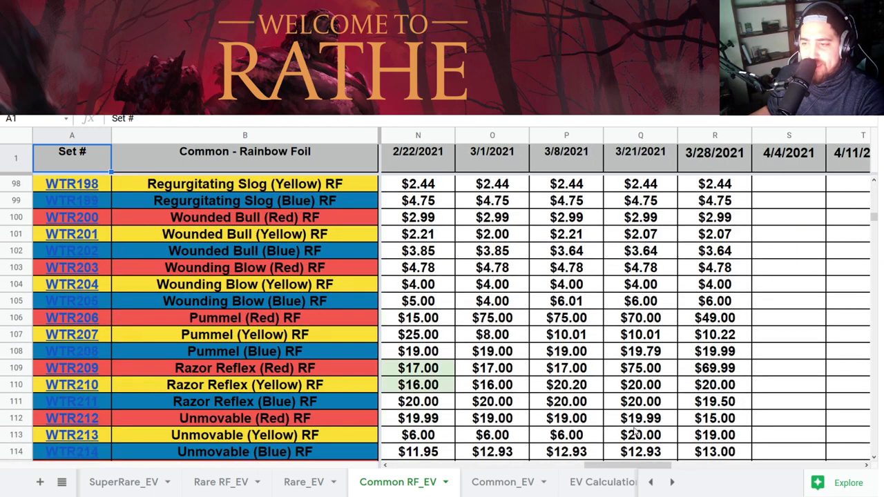
scroll(636, 432, "down", 1)
left_click(718, 335)
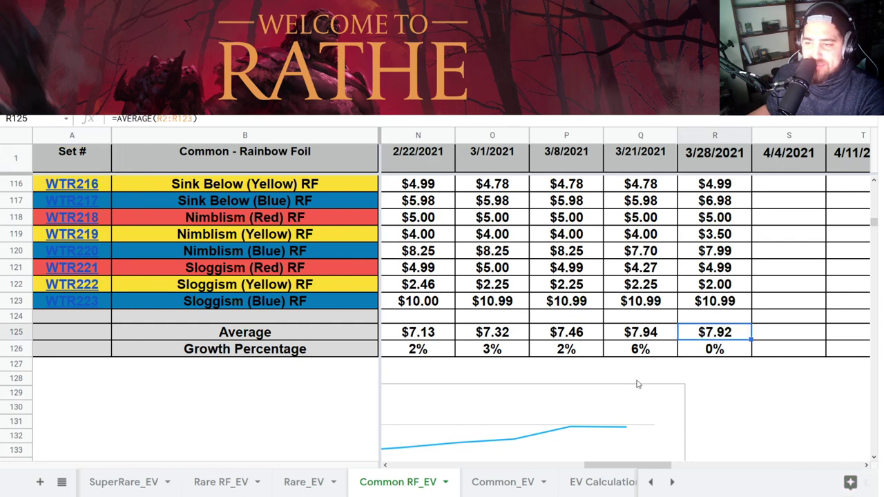
Open the EV Calculation sheet and review the rarity averages, pull values and both Box EV figures.
left_click(606, 482)
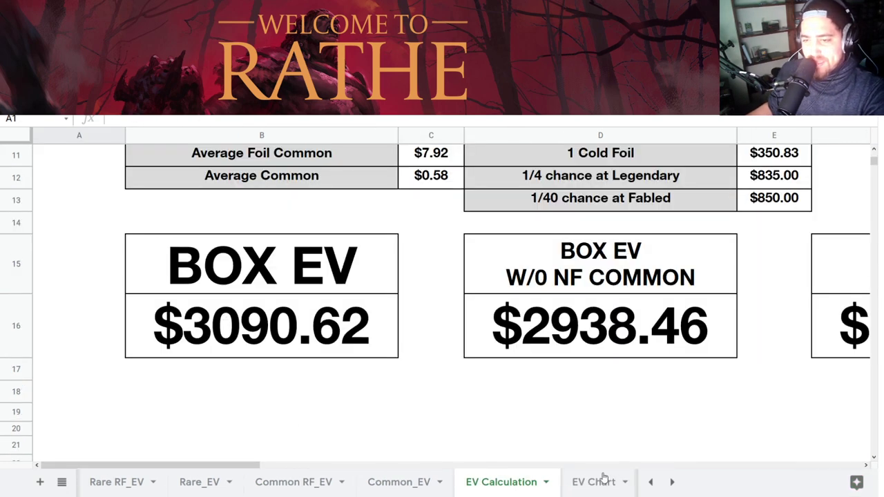
scroll(534, 390, "up", 2)
scroll(669, 331, "down", 3)
scroll(483, 346, "up", 1)
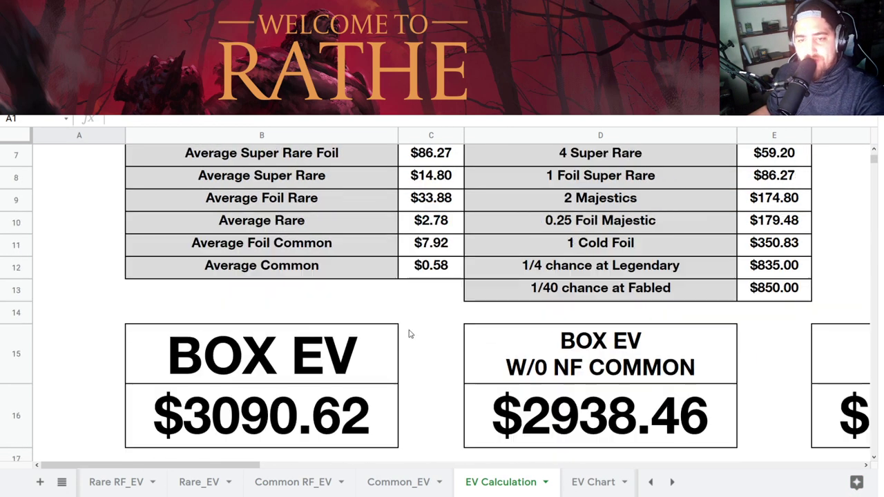
scroll(408, 333, "down", 1)
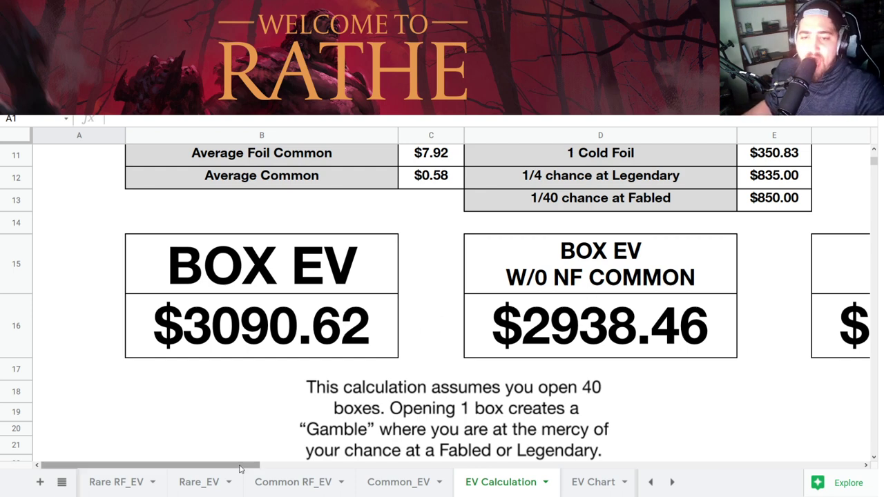
Examine the Box EV without legendary, fabled and non-foil commons, and check the 1/40 chance at Fabled value.
left_click_drag(233, 468, 419, 468)
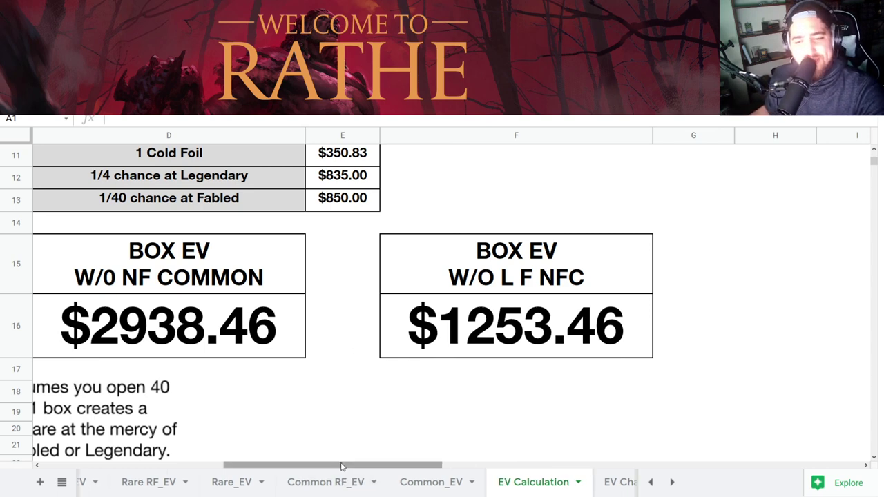
left_click_drag(366, 465, 303, 466)
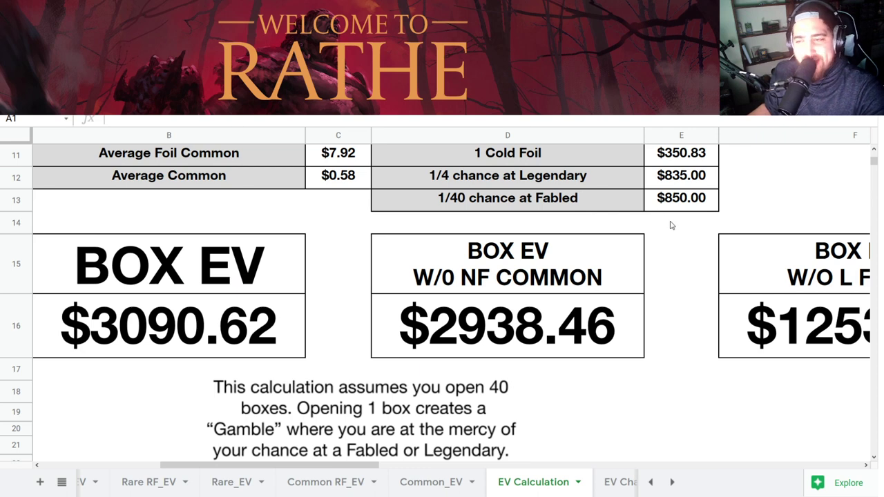
left_click(686, 203)
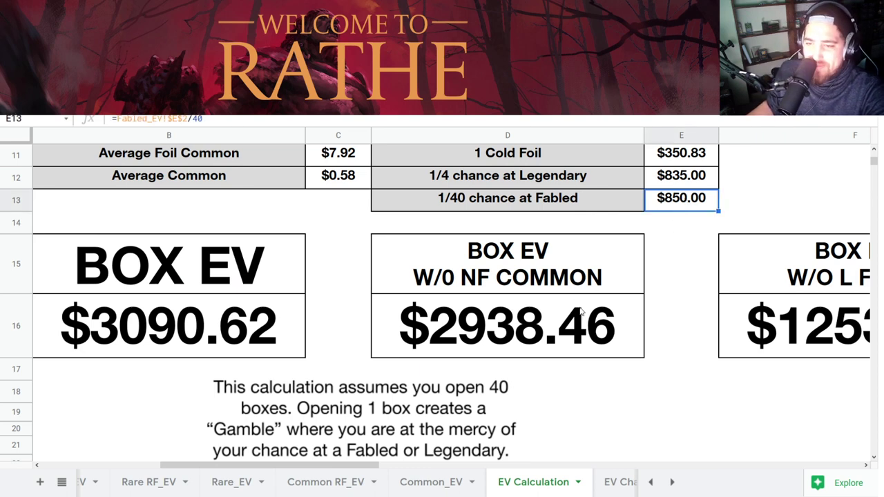
Open the EV Chart sheet and compare the 3/21/2021 and 3/28/2021 expected values, including the latest percentage change.
left_click(618, 482)
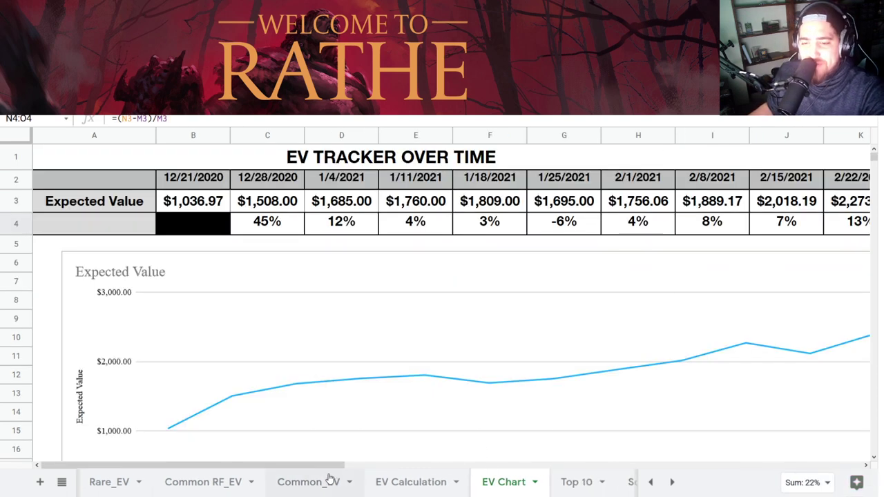
left_click_drag(331, 465, 568, 458)
left_click(608, 212)
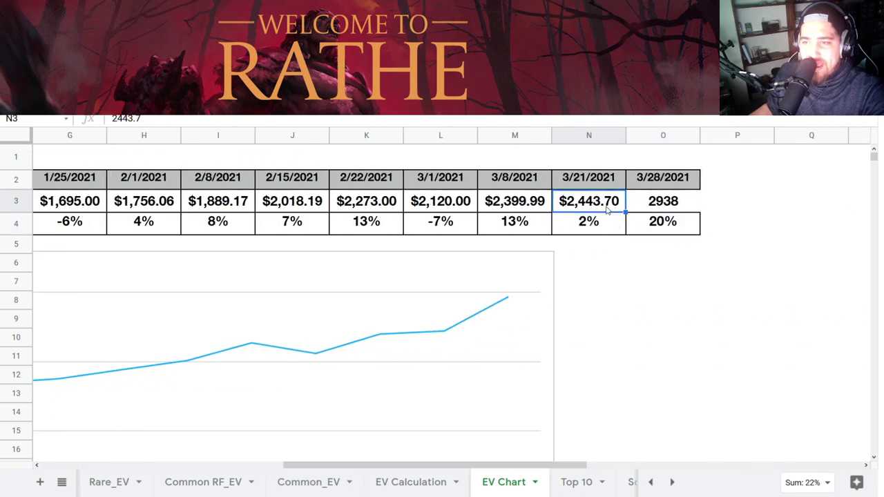
left_click(410, 483)
left_click(503, 482)
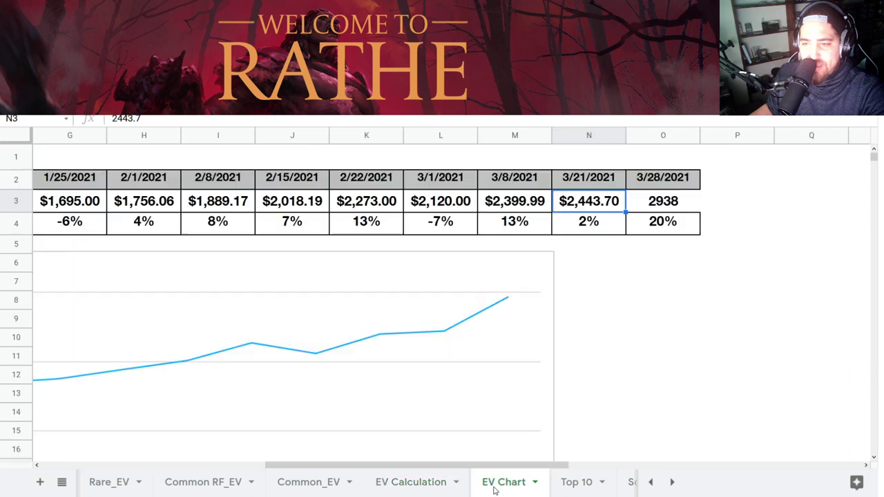
left_click(662, 209)
left_click(662, 224)
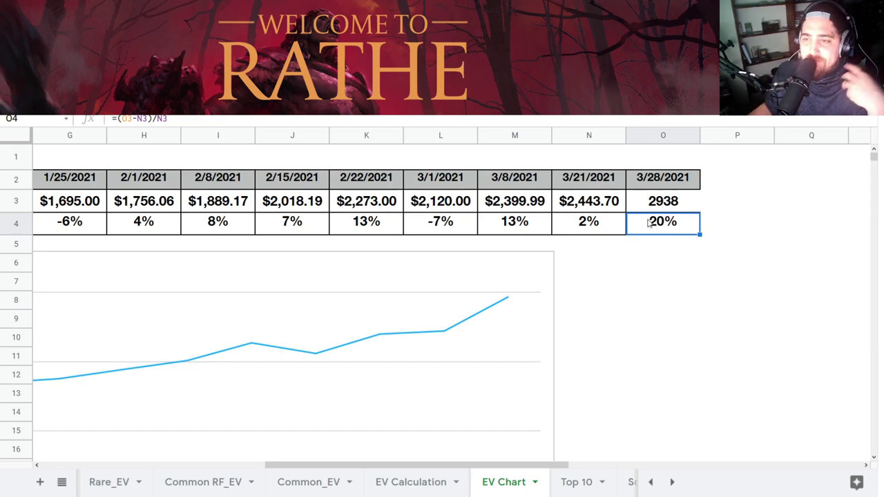
Open the Top 10 sheet and review the weekly foil gainers, starting with Rout (Red) RF and Braveforge Bracers CF.
left_click(576, 482)
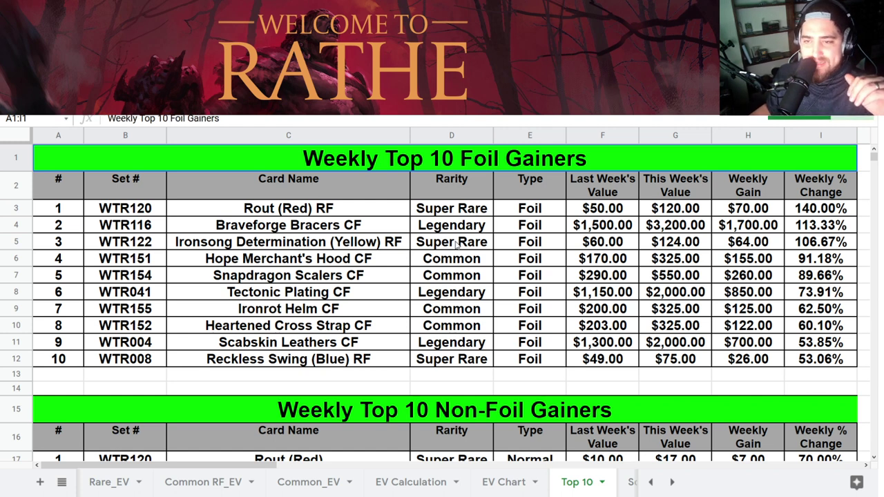
left_click(430, 212)
left_click(621, 216)
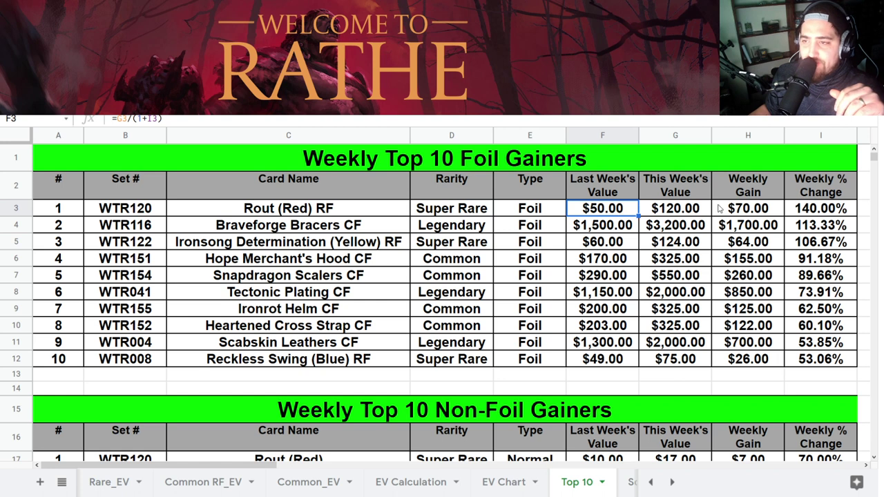
left_click(698, 211)
left_click(835, 210)
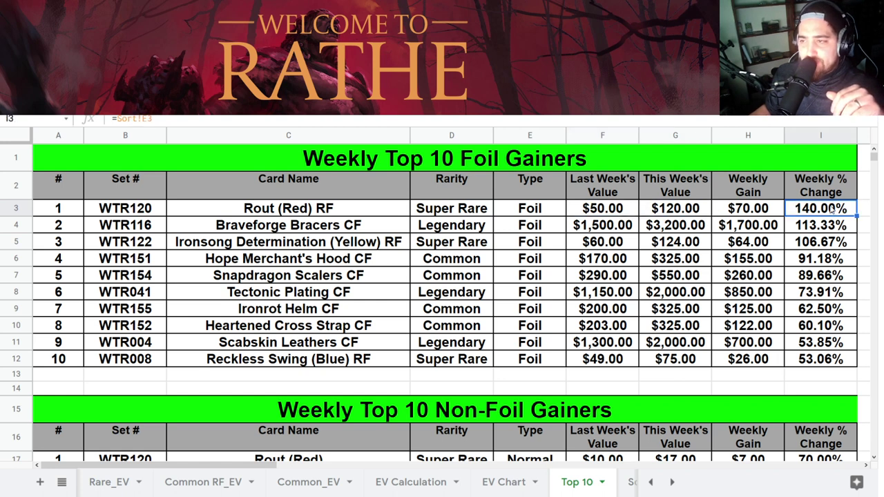
left_click(345, 232)
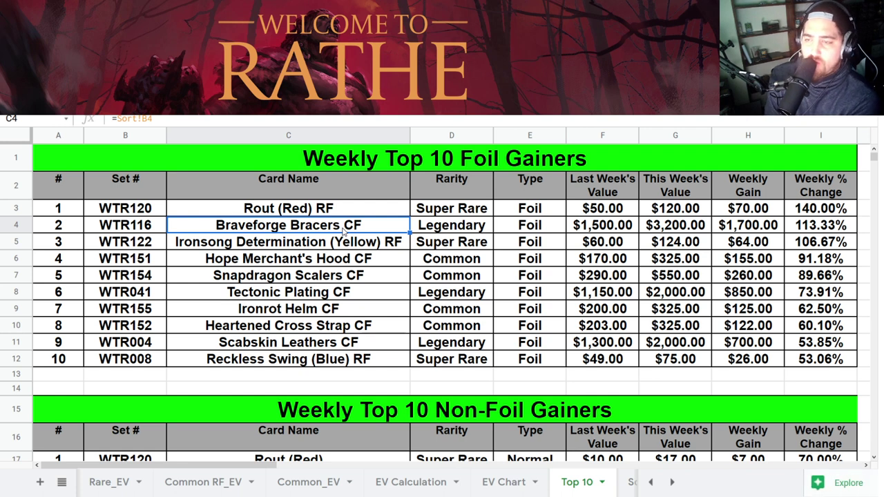